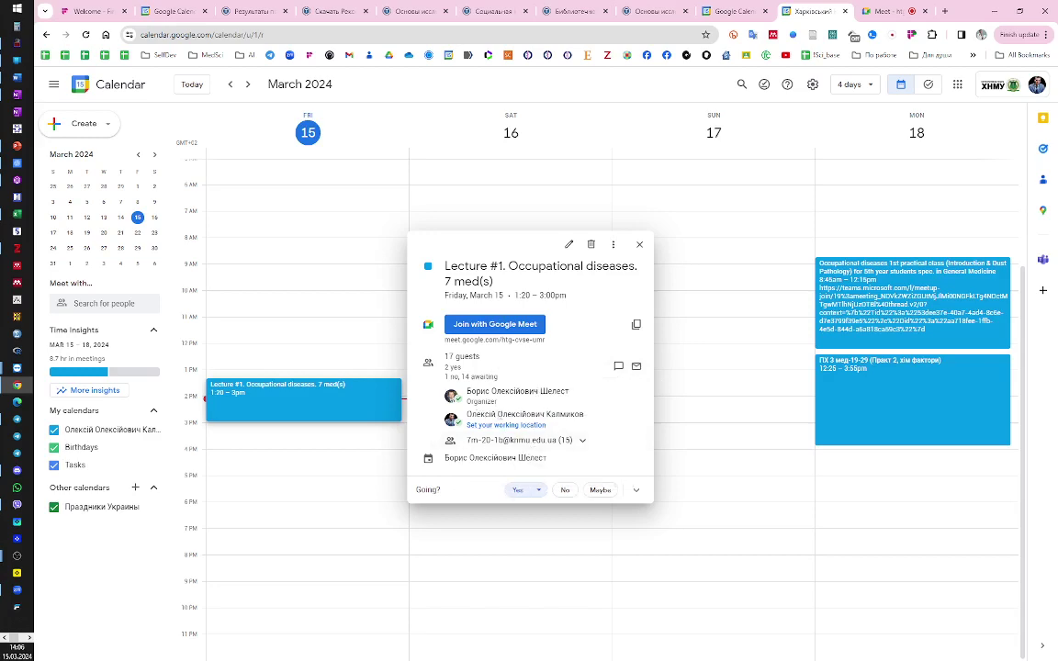
Return to the Meet lecture call and open a new blank browser tab beside it
left_click(883, 11)
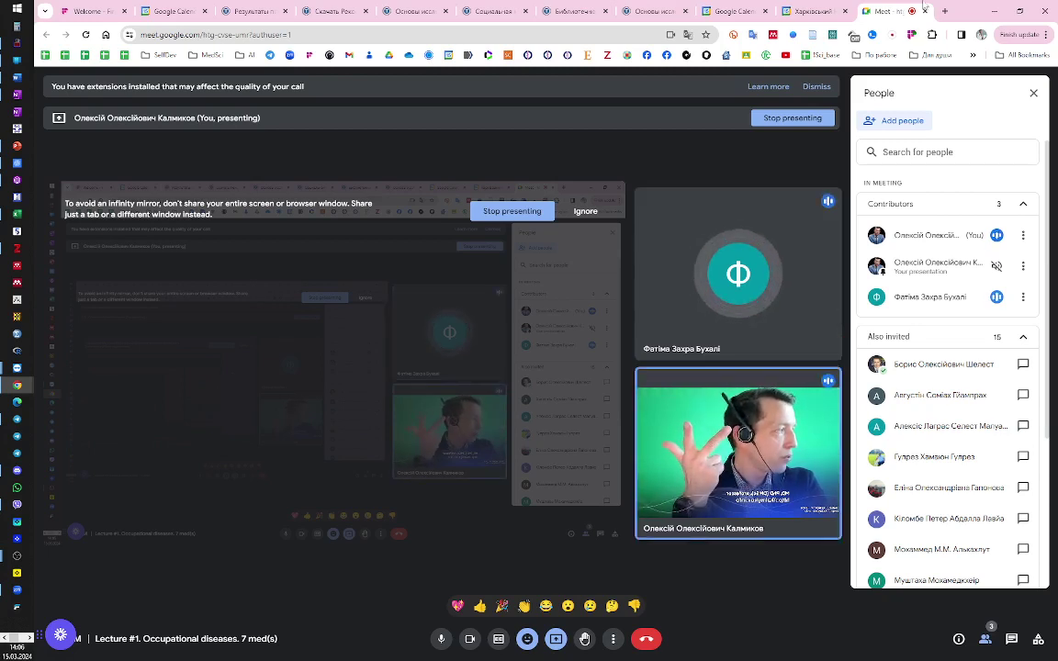
left_click(941, 11)
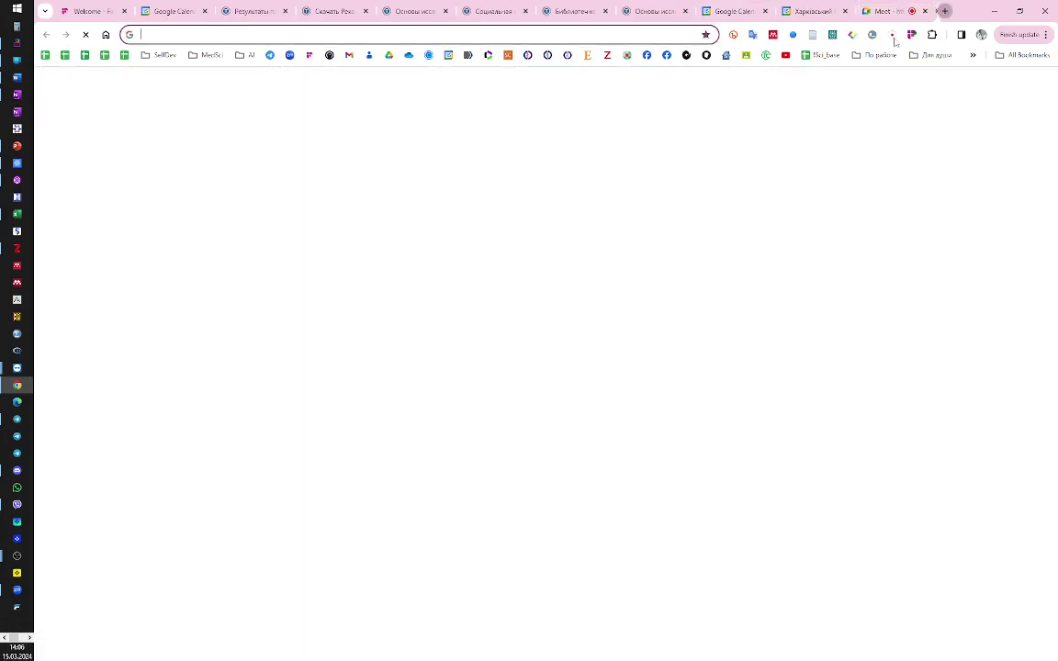
Switch Google Drive to the other signed-in account and open 'OccDis pract 1 General, Dust'
left_click(388, 56)
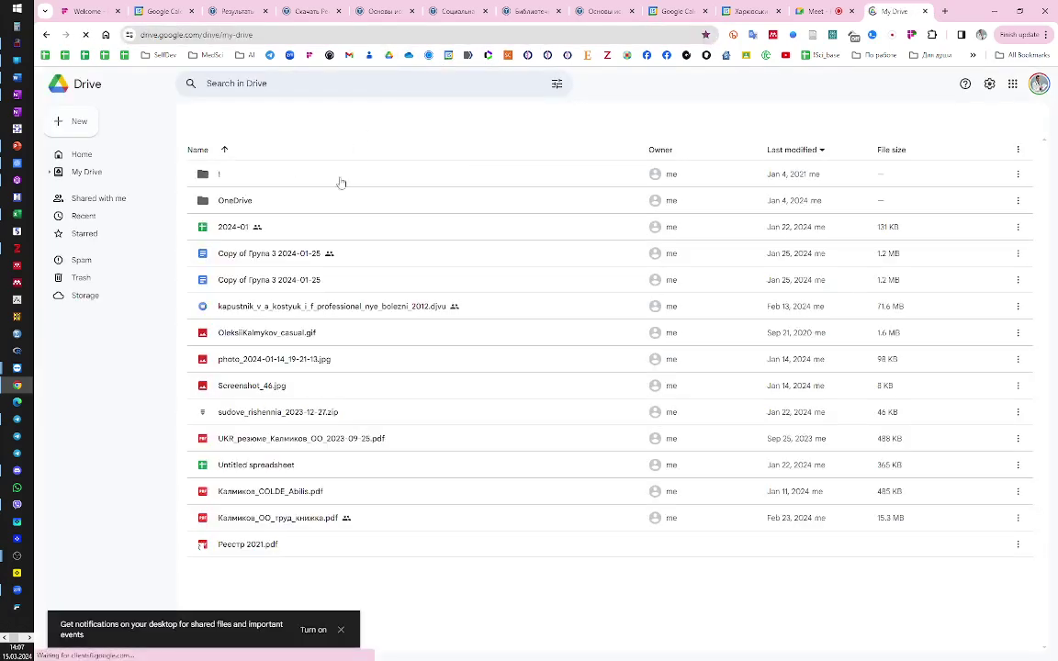
left_click(1038, 84)
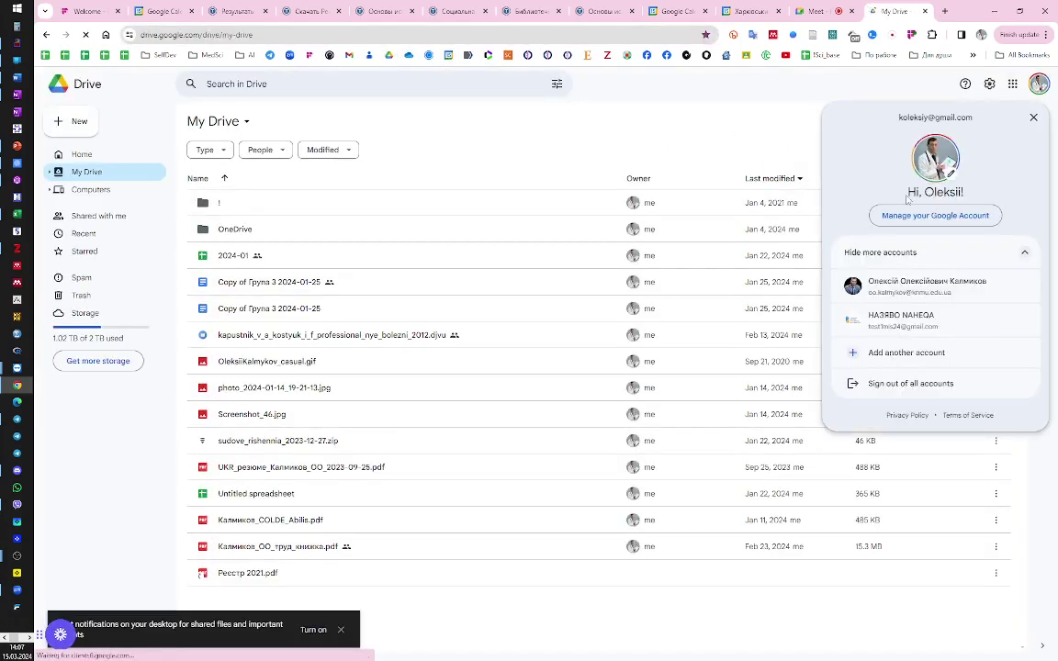
left_click(905, 281)
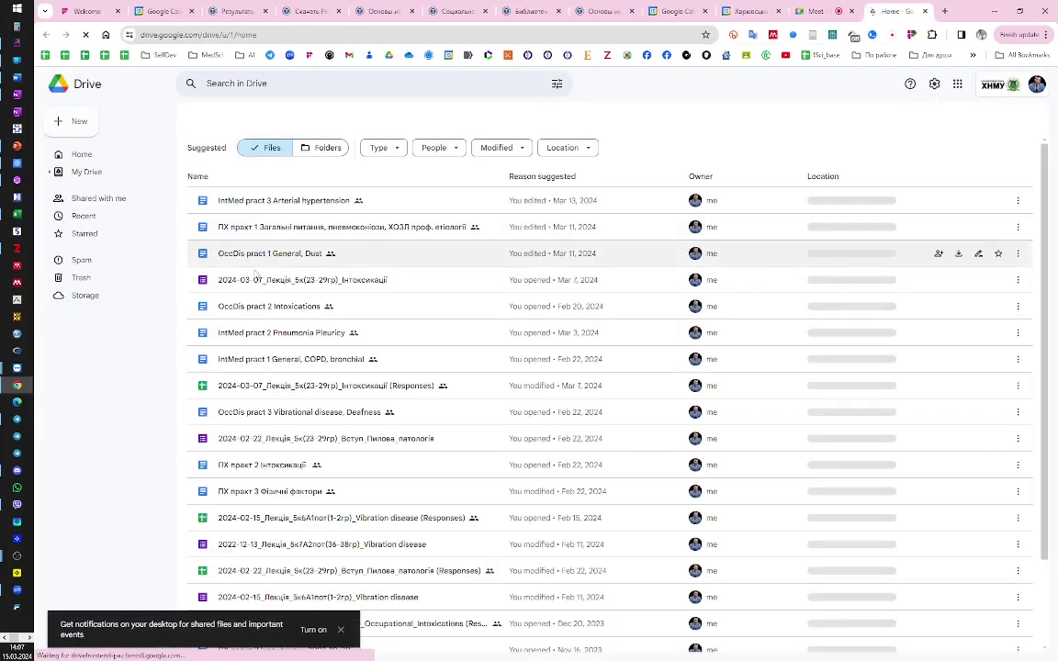
double_click(246, 260)
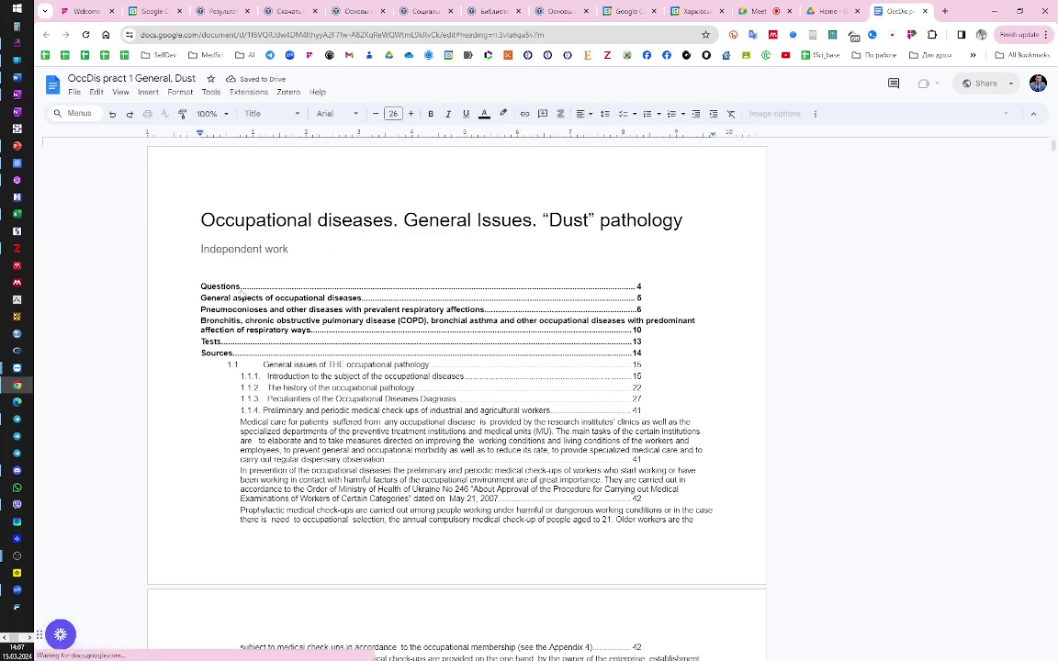
Jump to the Questions section via the contents and scroll down to the Pneumoconioses table
left_click(238, 288)
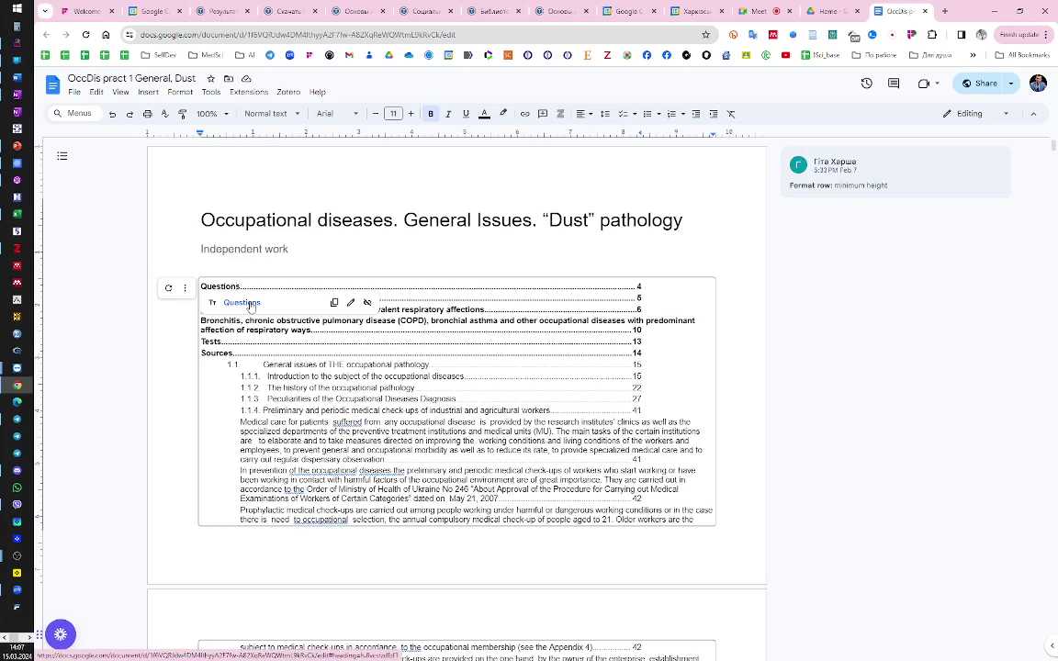
left_click(241, 303)
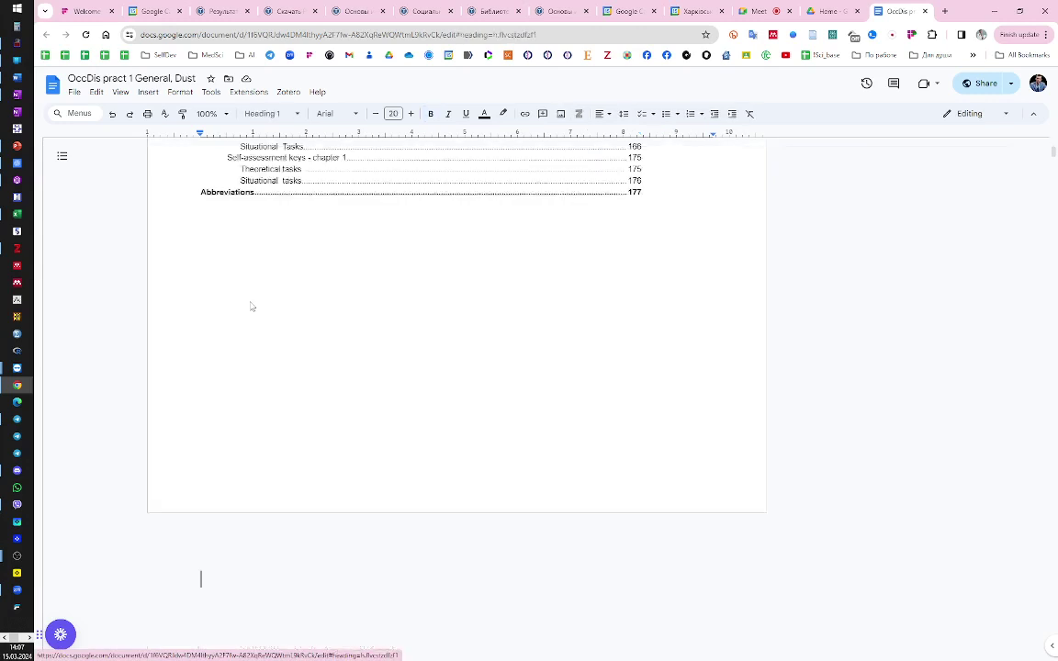
scroll(382, 280, "down", 4)
scroll(383, 280, "down", 1)
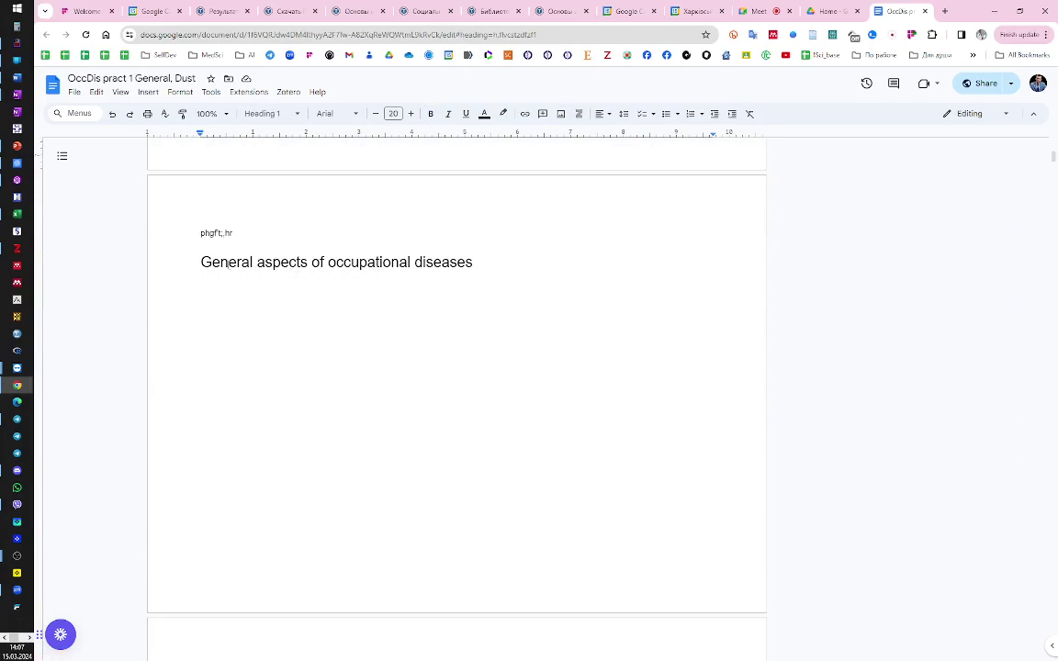
scroll(229, 274, "down", 4)
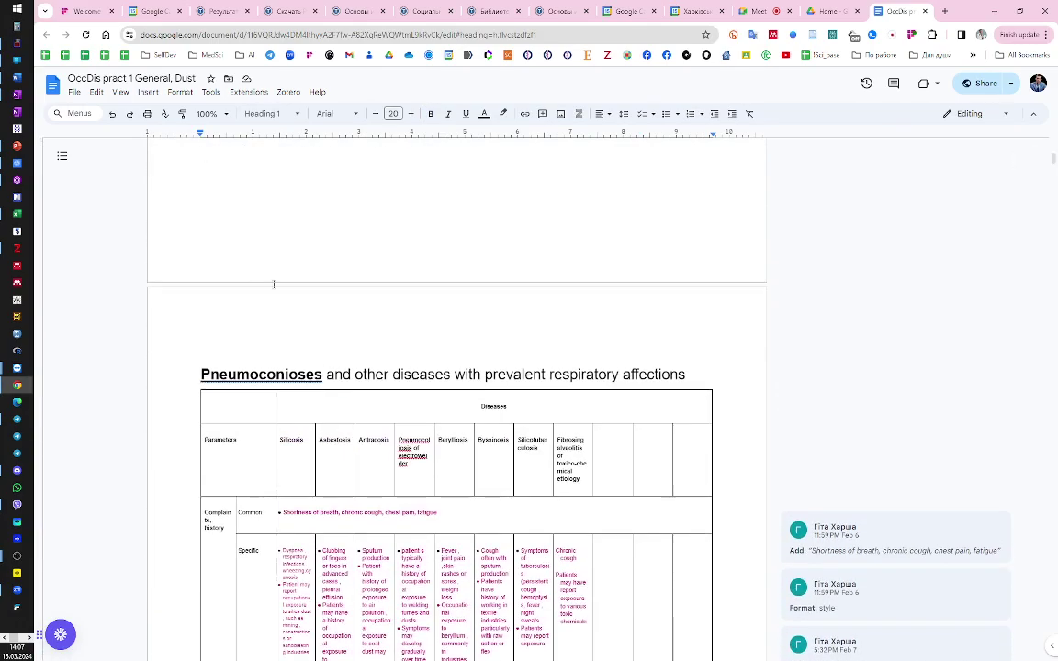
scroll(375, 416, "down", 3)
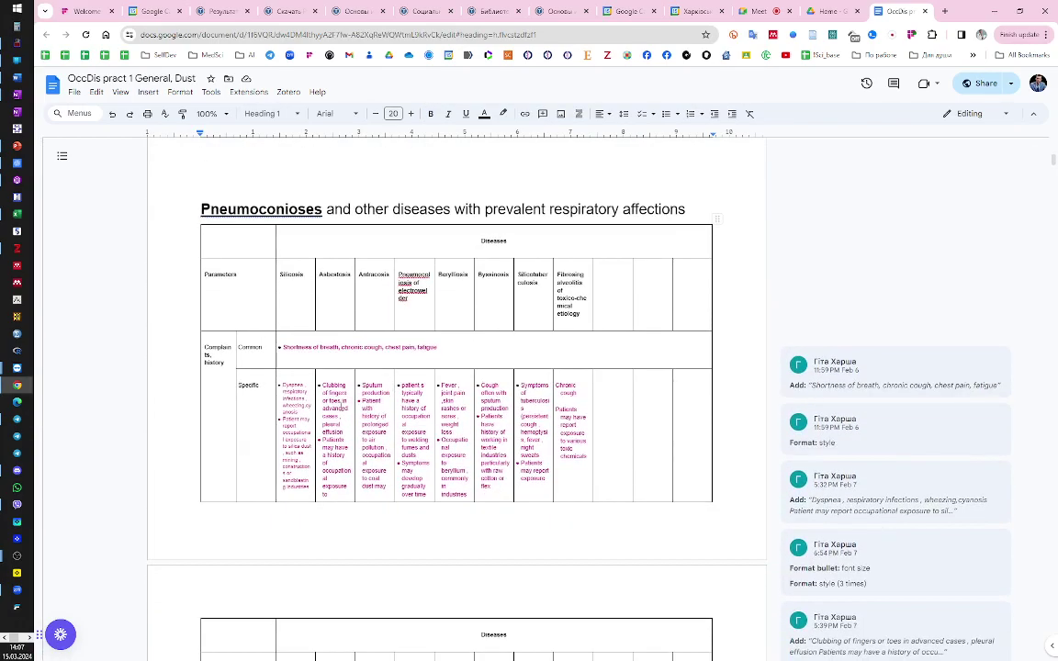
left_click(298, 413)
scroll(335, 422, "down", 8)
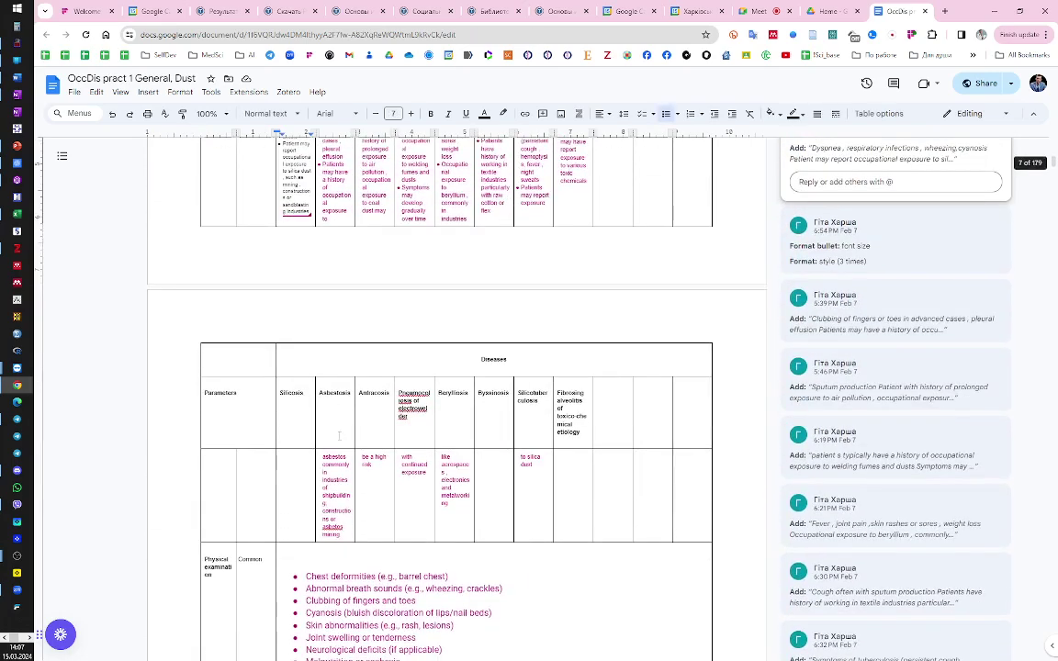
scroll(344, 439, "up", 6)
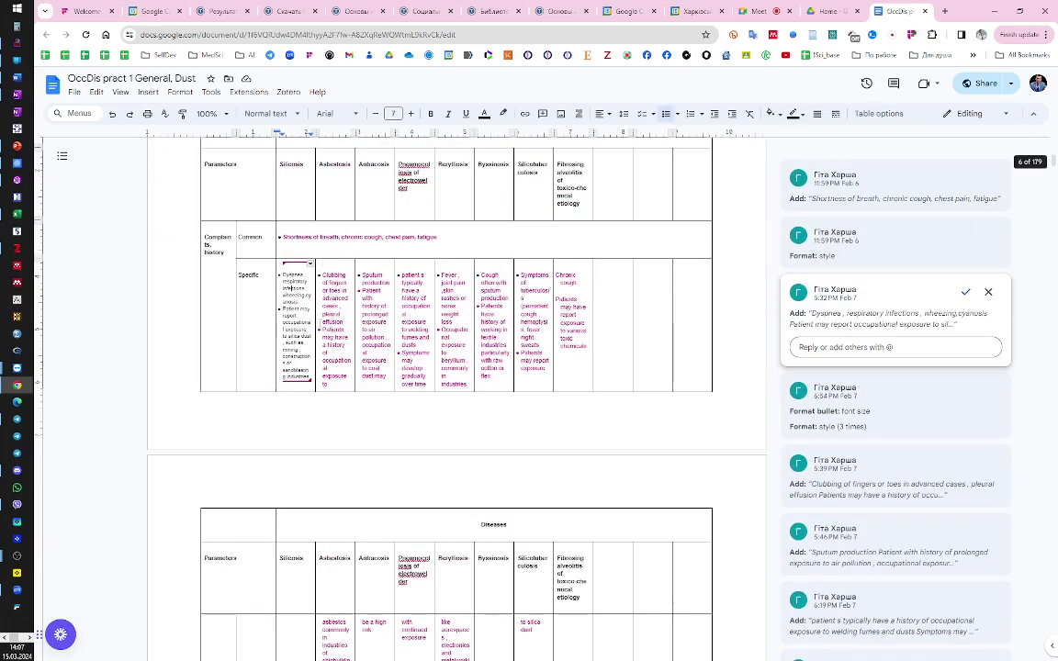
scroll(344, 439, "up", 3)
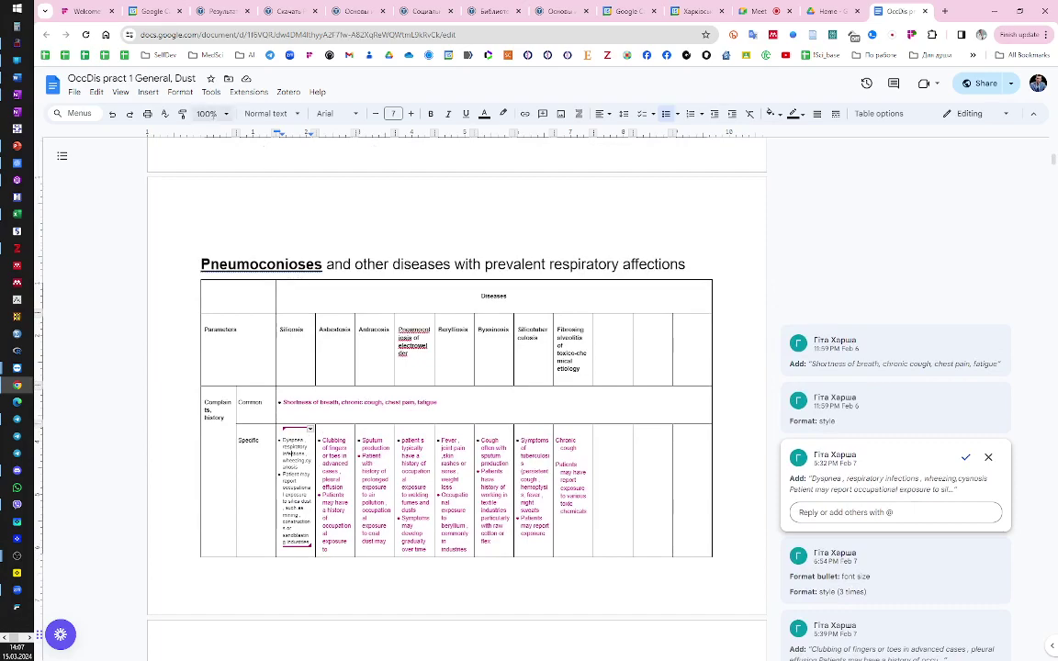
Zoom the document to 200% and read through the Pneumoconioses table cells
left_click(207, 112)
left_click(211, 266)
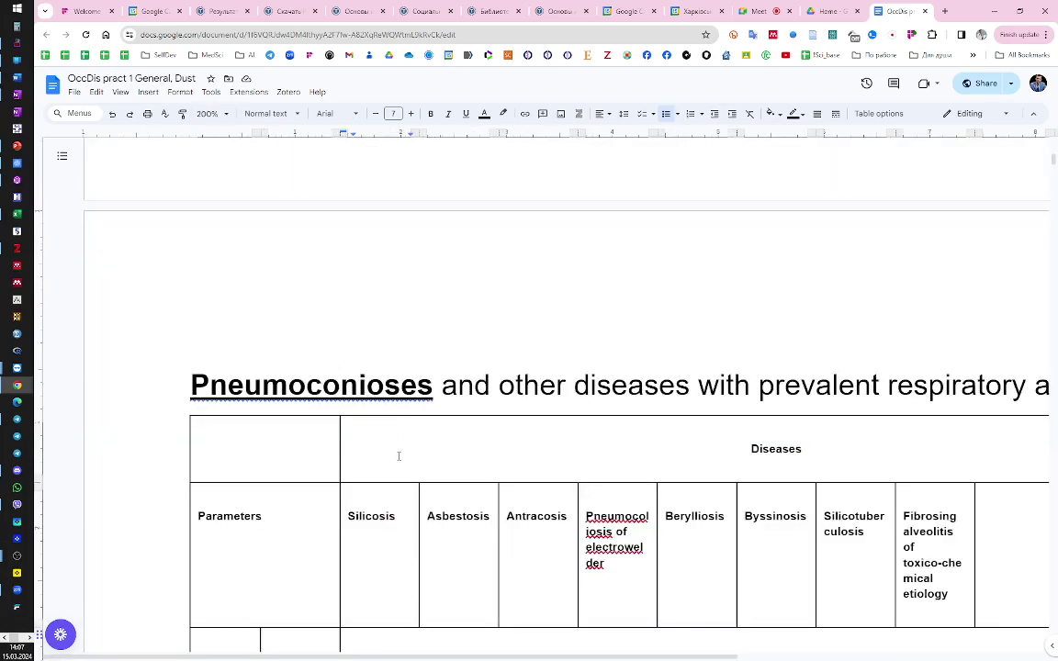
scroll(386, 431, "down", 3)
scroll(827, 374, "down", 3)
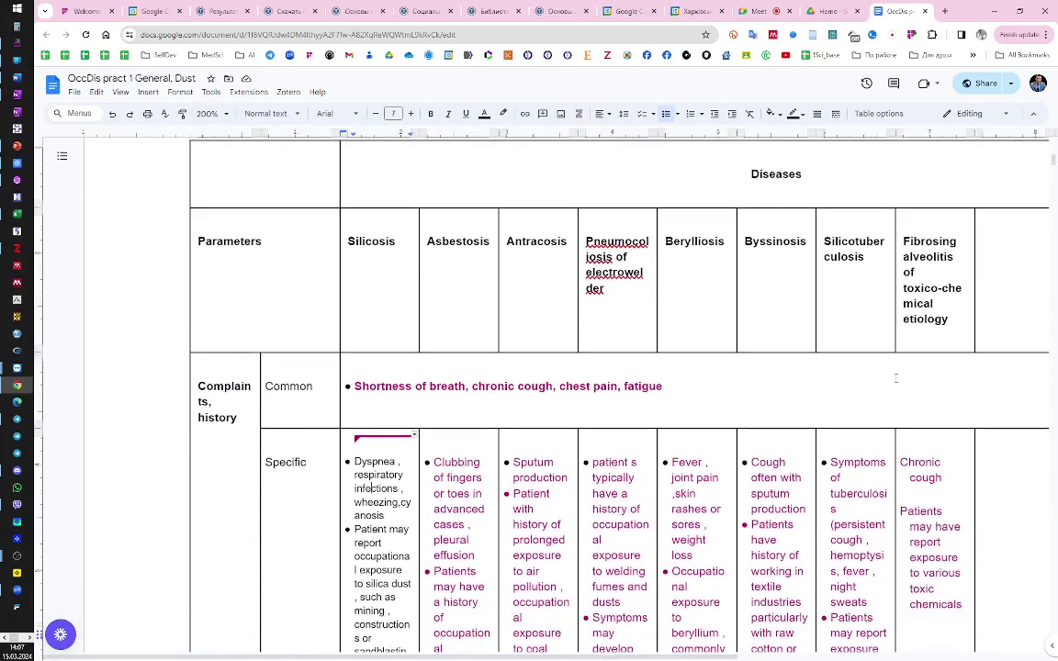
scroll(344, 323, "up", 2)
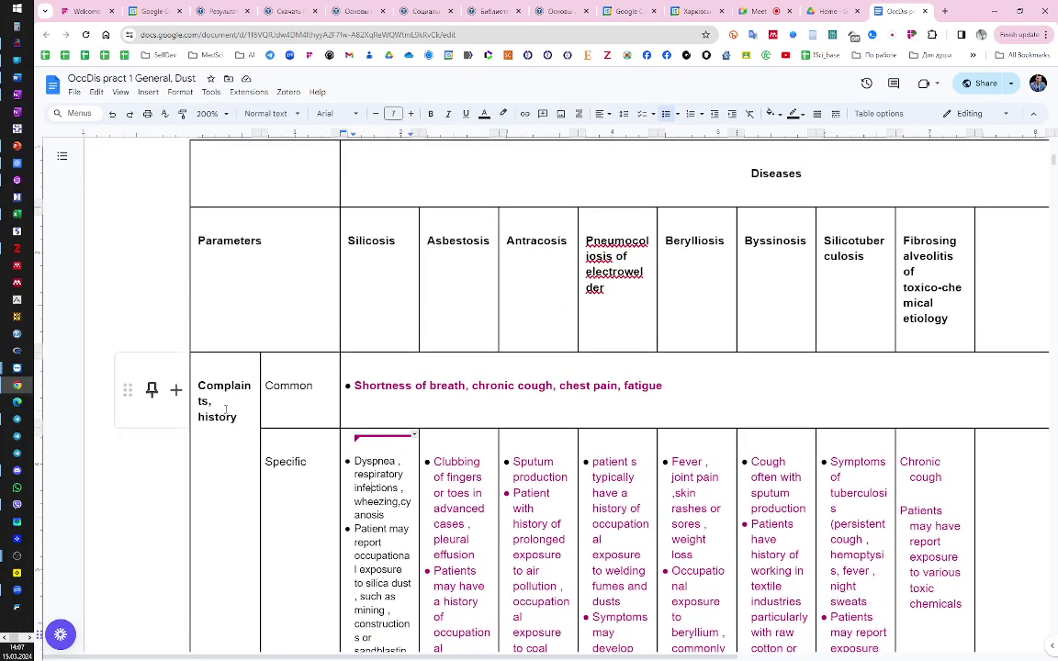
scroll(226, 414, "down", 10)
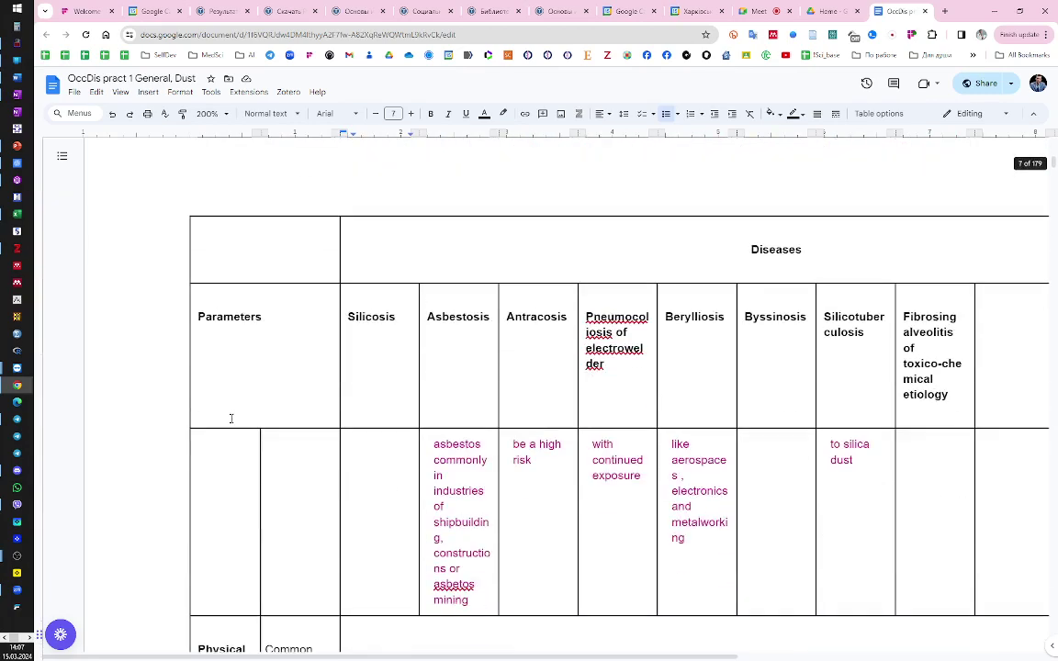
scroll(217, 297, "down", 10)
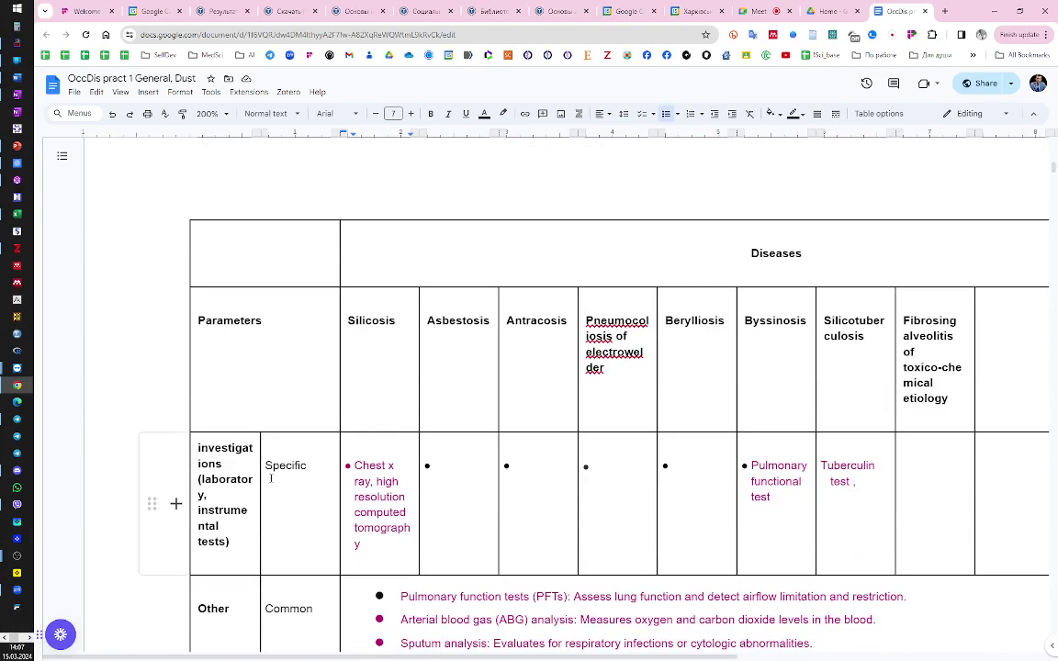
scroll(228, 500, "down", 3)
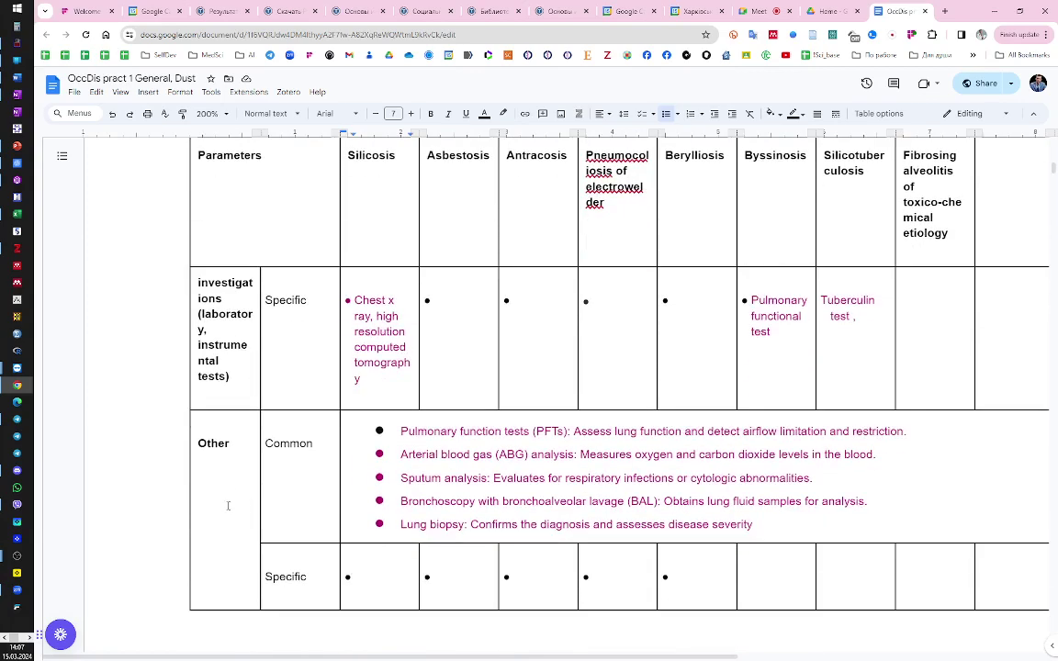
scroll(346, 484, "up", 10)
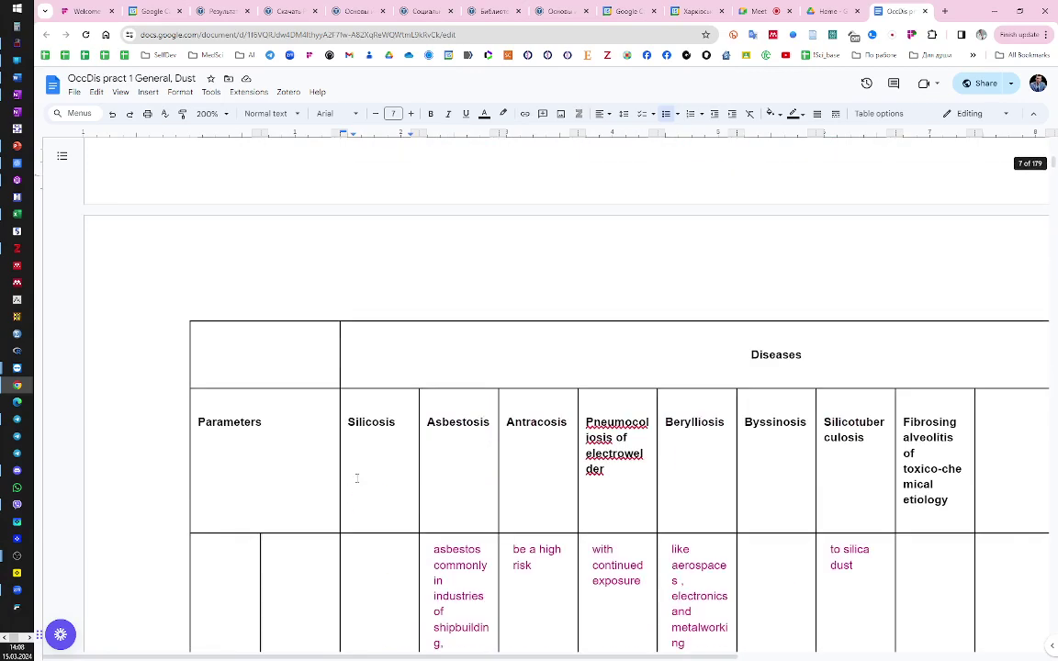
scroll(357, 477, "down", 3)
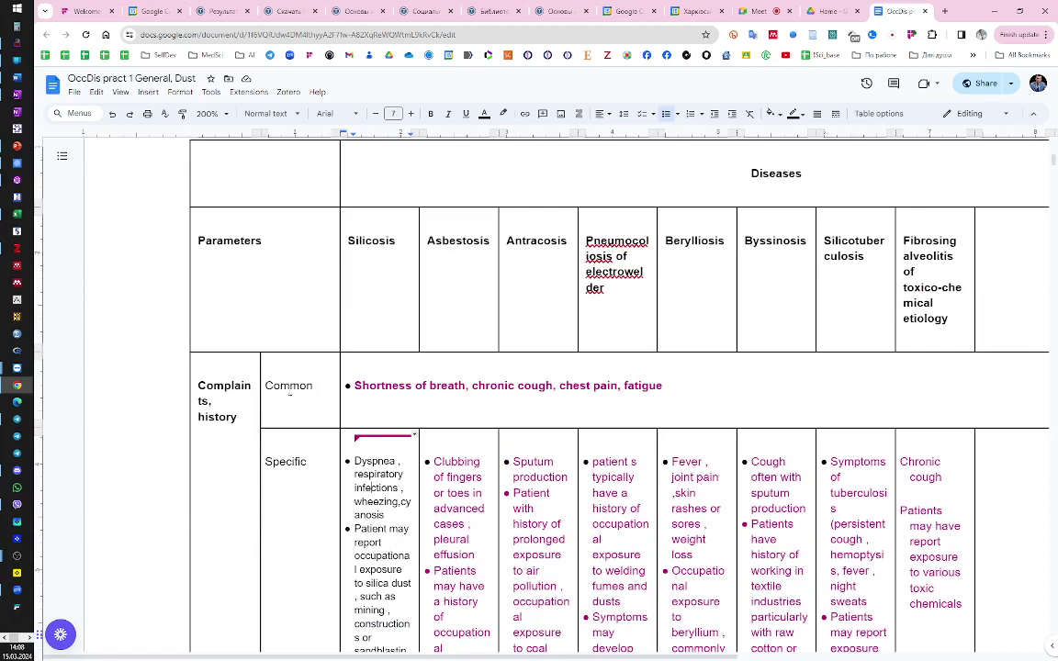
left_click(364, 390)
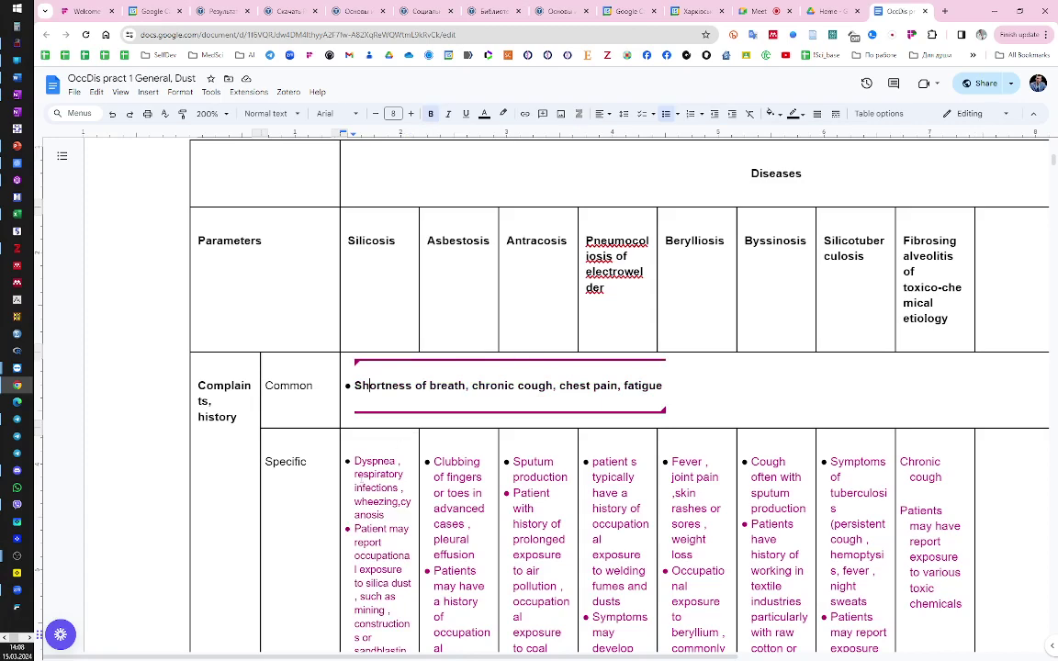
scroll(563, 406, "up", 20)
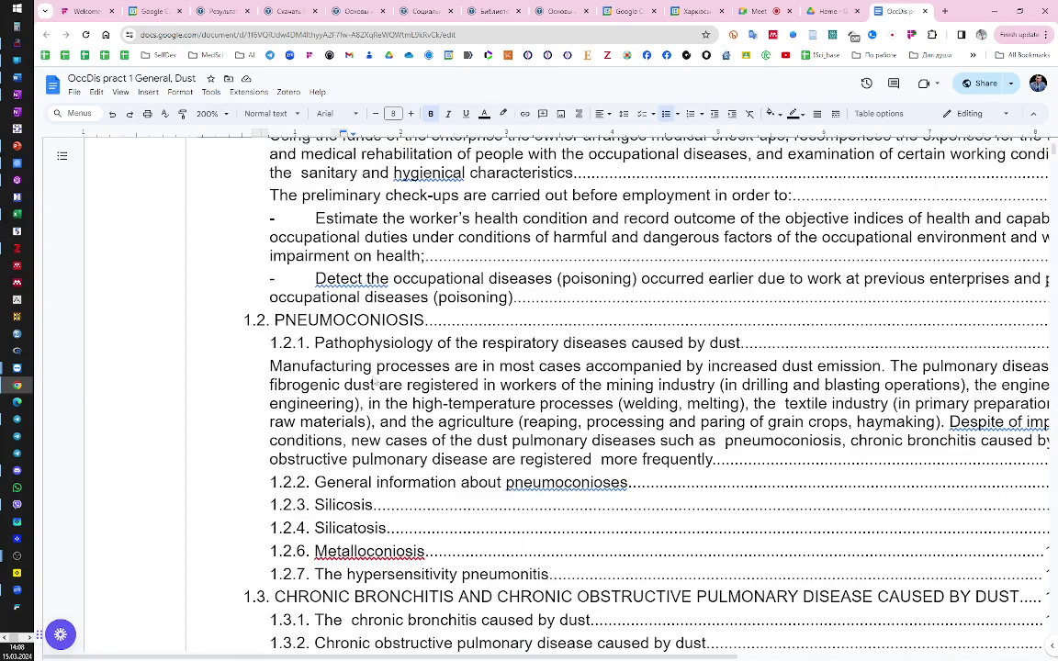
Look over the Sources section, then return to the document's title and contents with Ctrl+Home
scroll(375, 365, "up", 7)
scroll(374, 364, "up", 5)
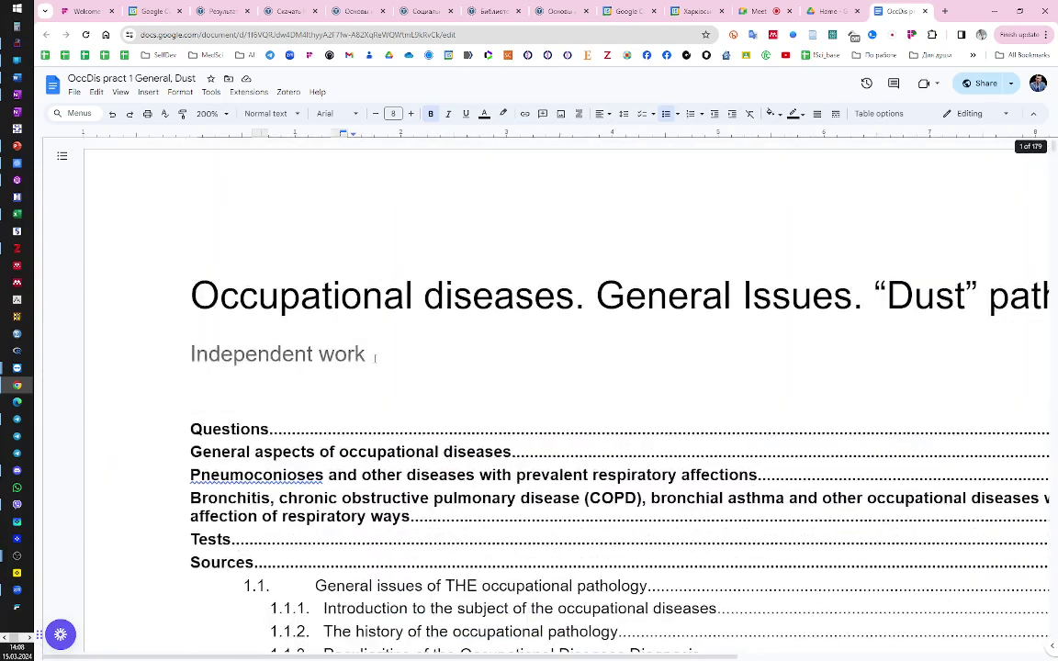
left_click(229, 562)
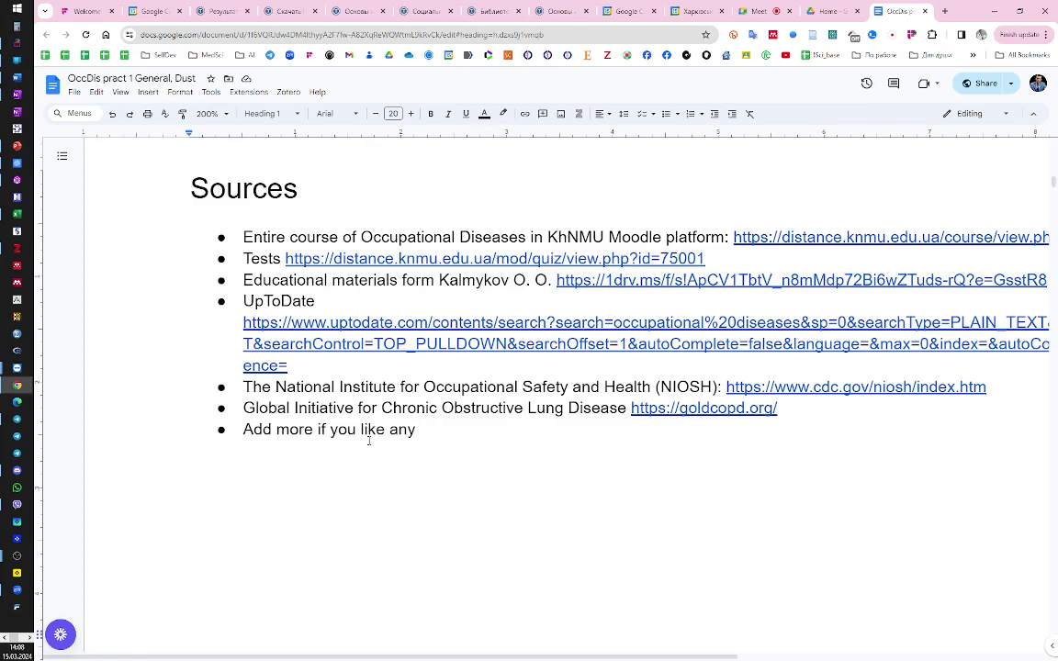
scroll(370, 439, "down", 10)
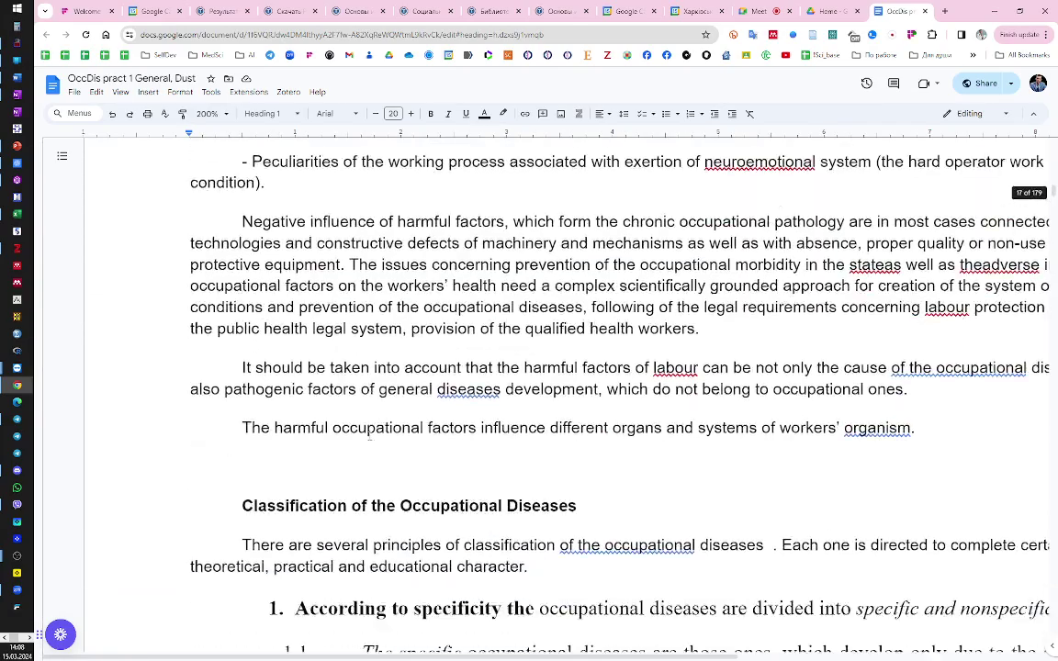
scroll(381, 405, "down", 15)
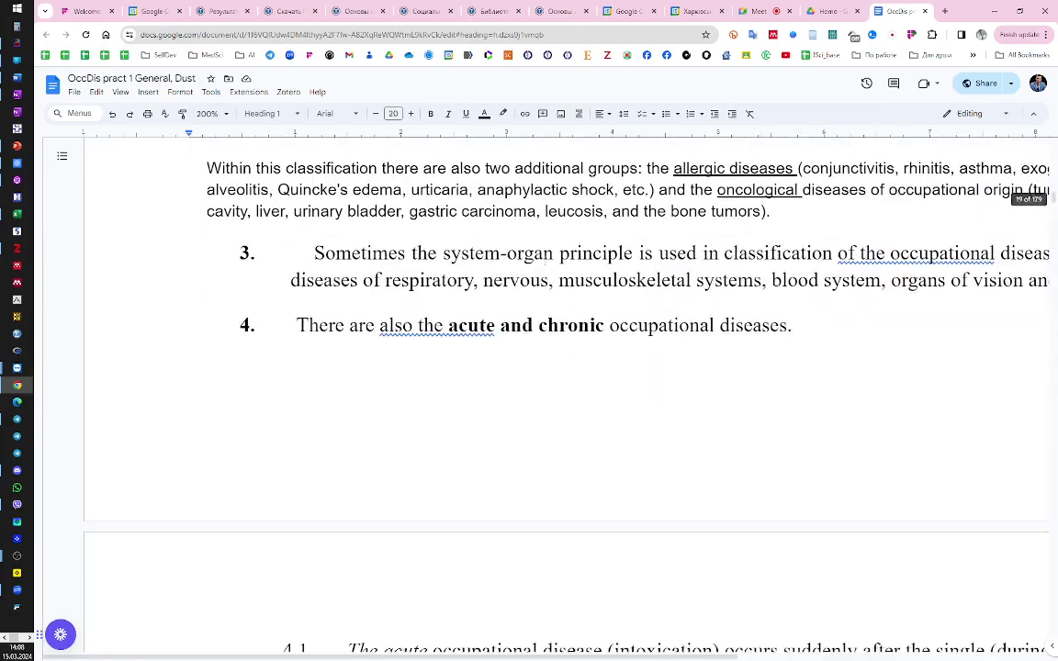
scroll(516, 294, "down", 5)
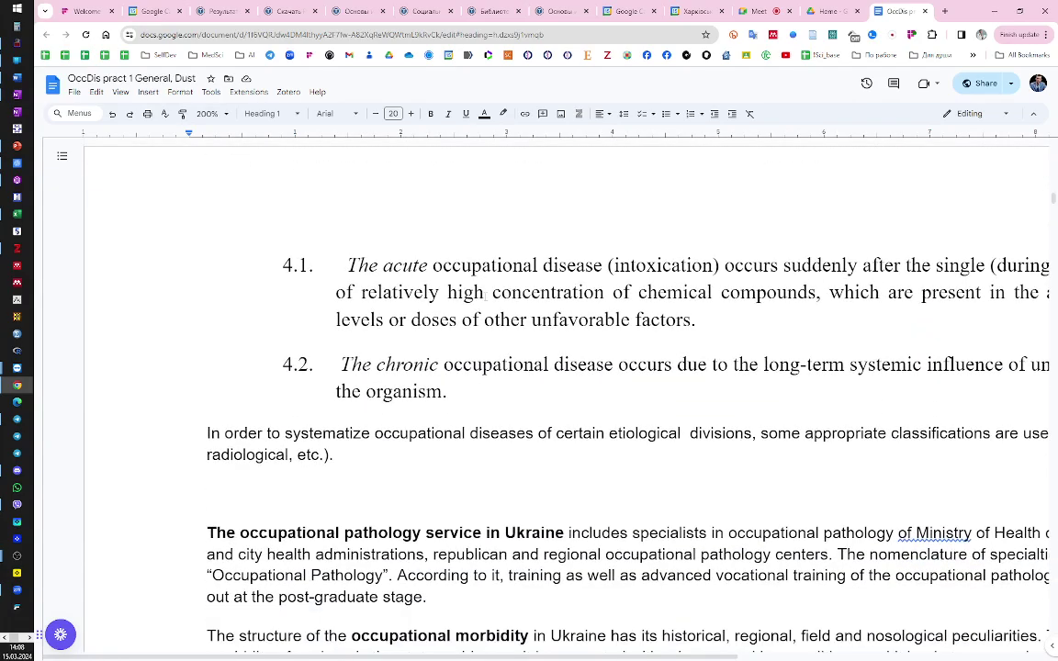
scroll(736, 264, "down", 10)
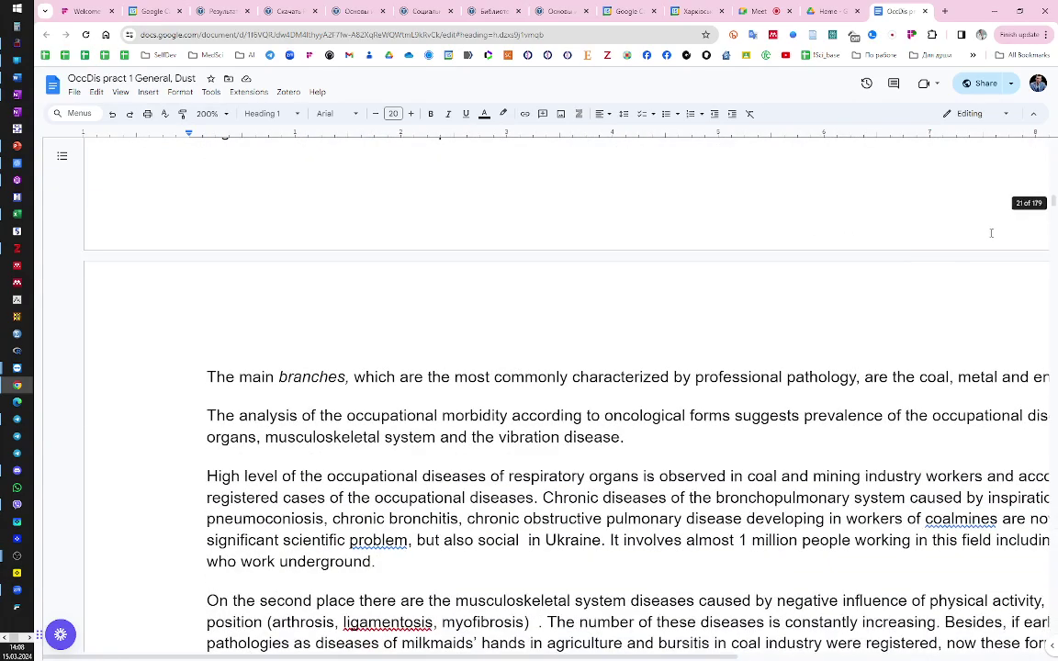
left_click(344, 414)
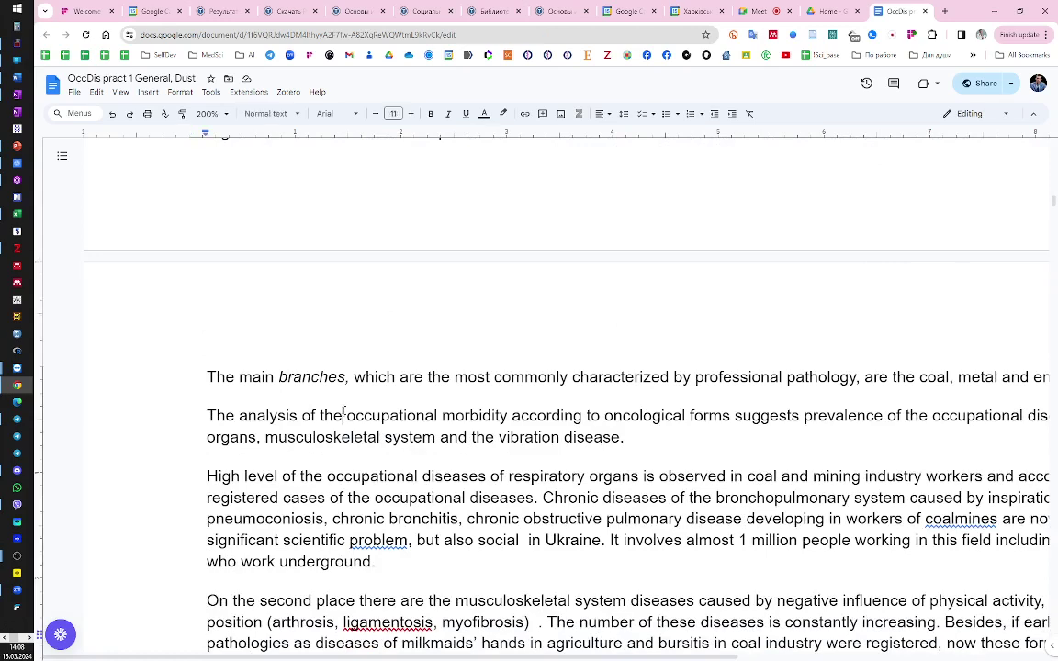
key("ctrl+Home")
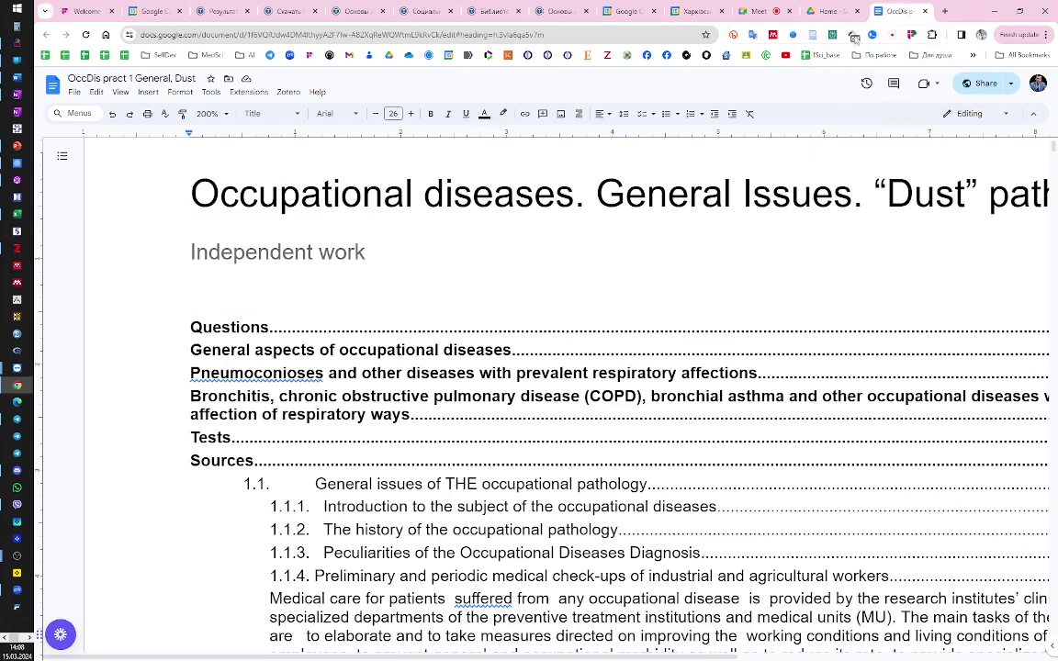
Check the ongoing Meet presentation, then switch to the Google Drive Home tab
left_click(758, 11)
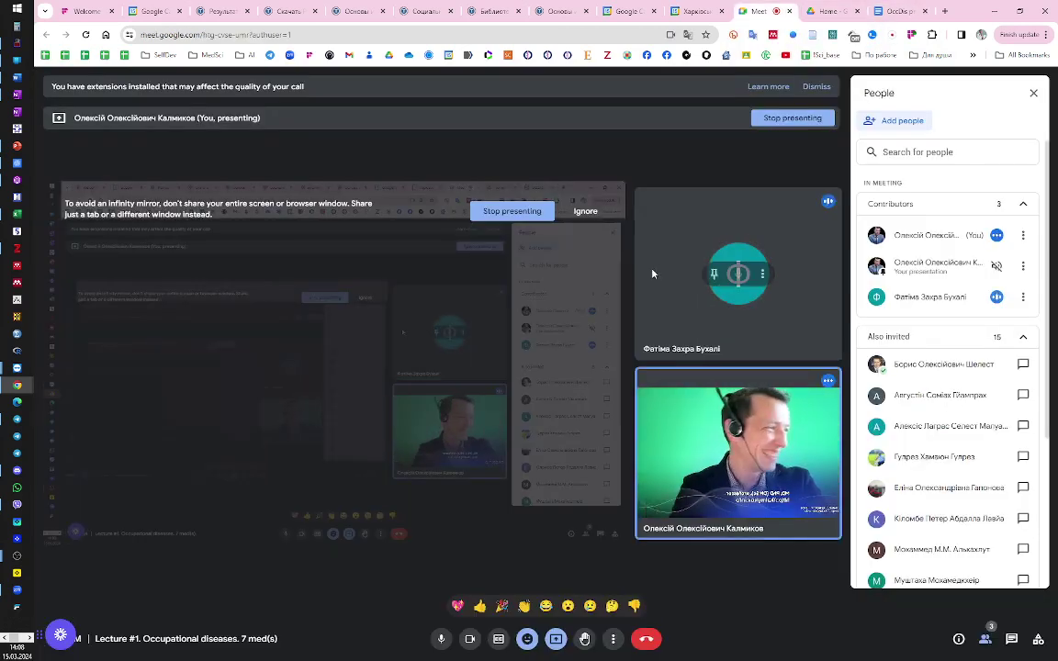
left_click(828, 11)
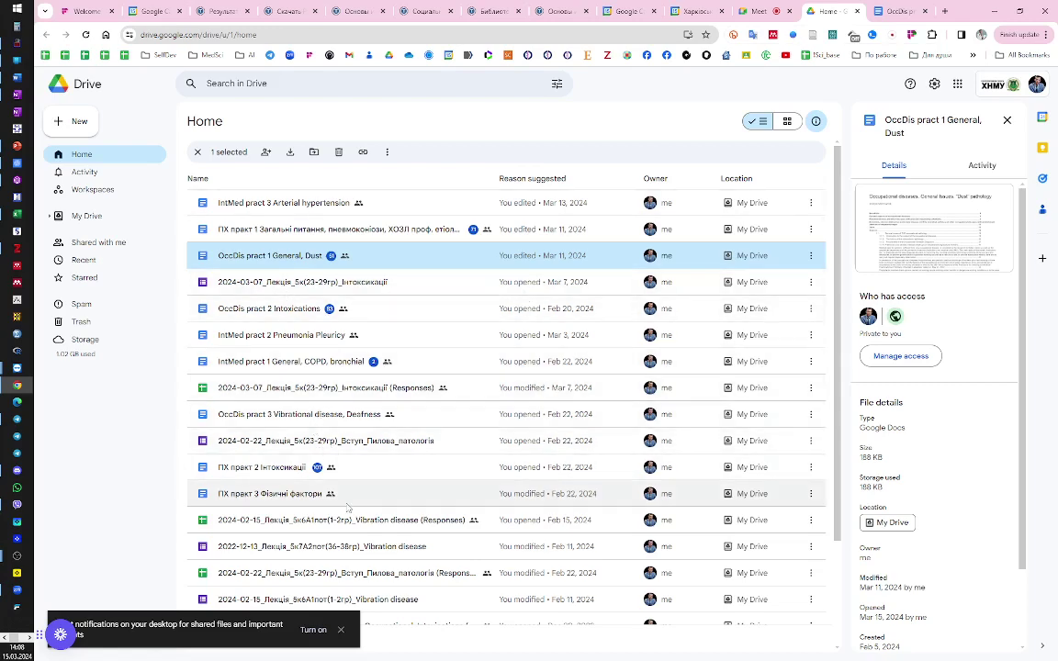
scroll(313, 463, "down", 1)
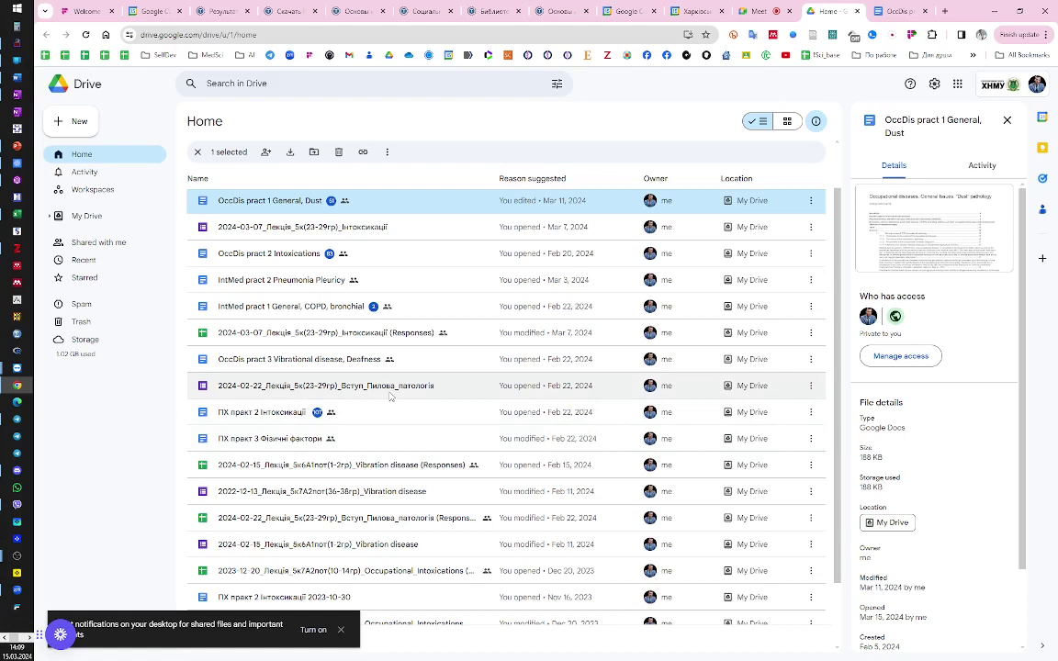
double_click(389, 394)
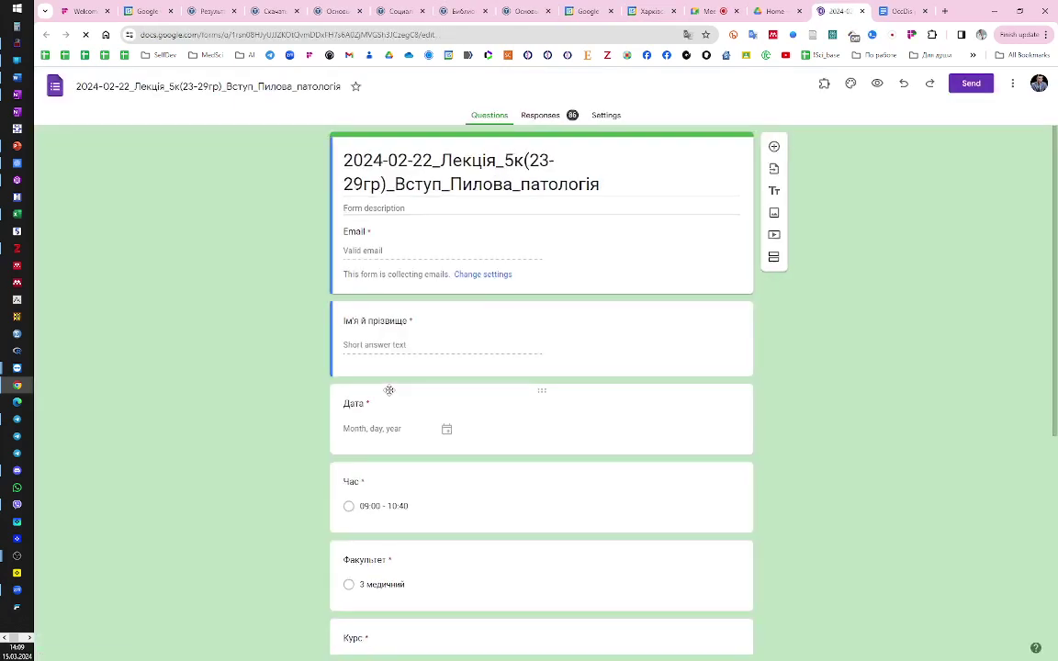
key("ctrl+w")
scroll(356, 442, "down", 2)
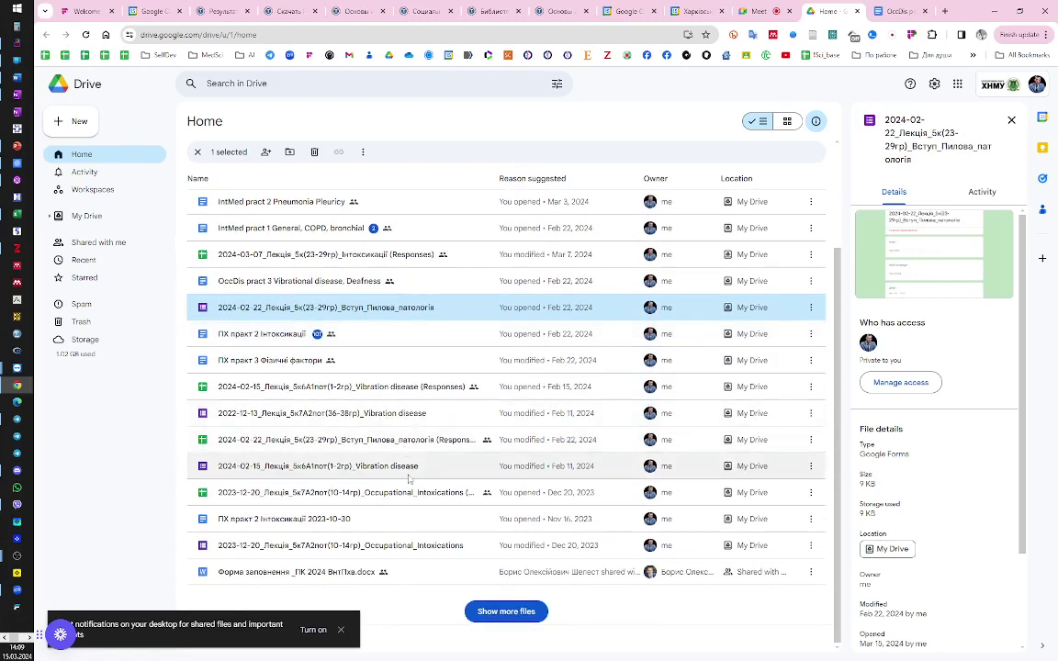
Clear the file selection and expand the suggested files into the full list
left_click(497, 624)
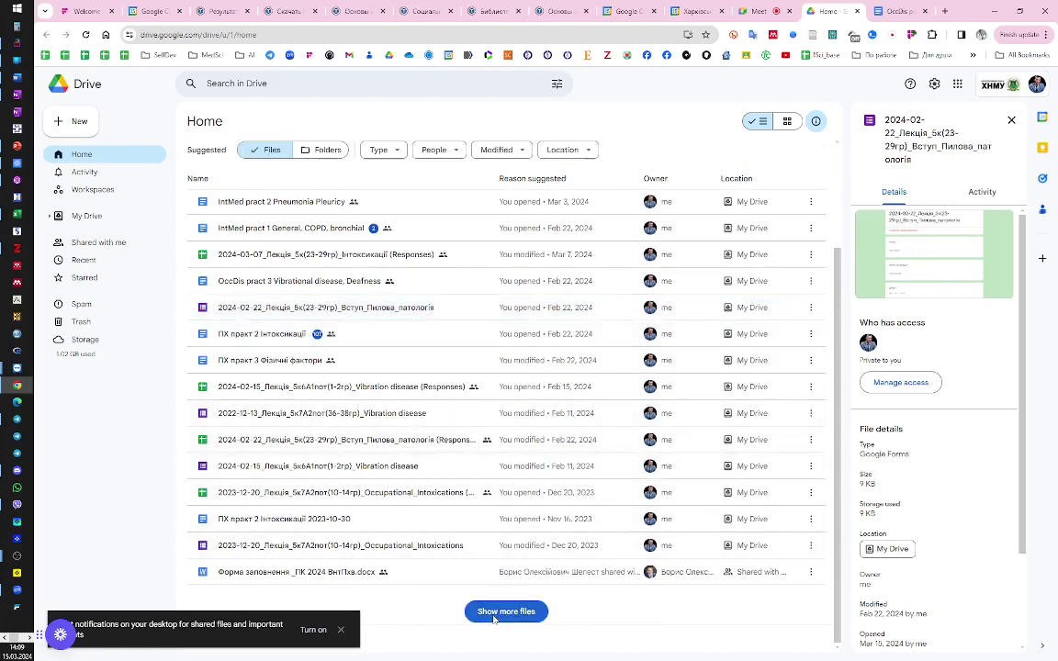
scroll(447, 548, "up", 1)
scroll(459, 514, "up", 2)
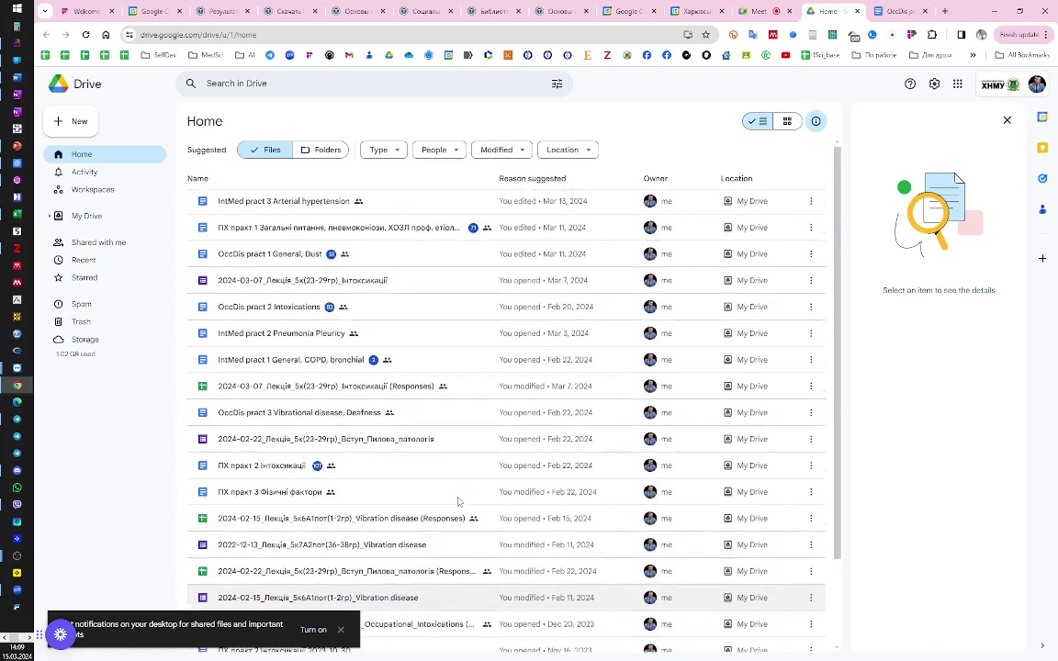
scroll(463, 551, "down", 2)
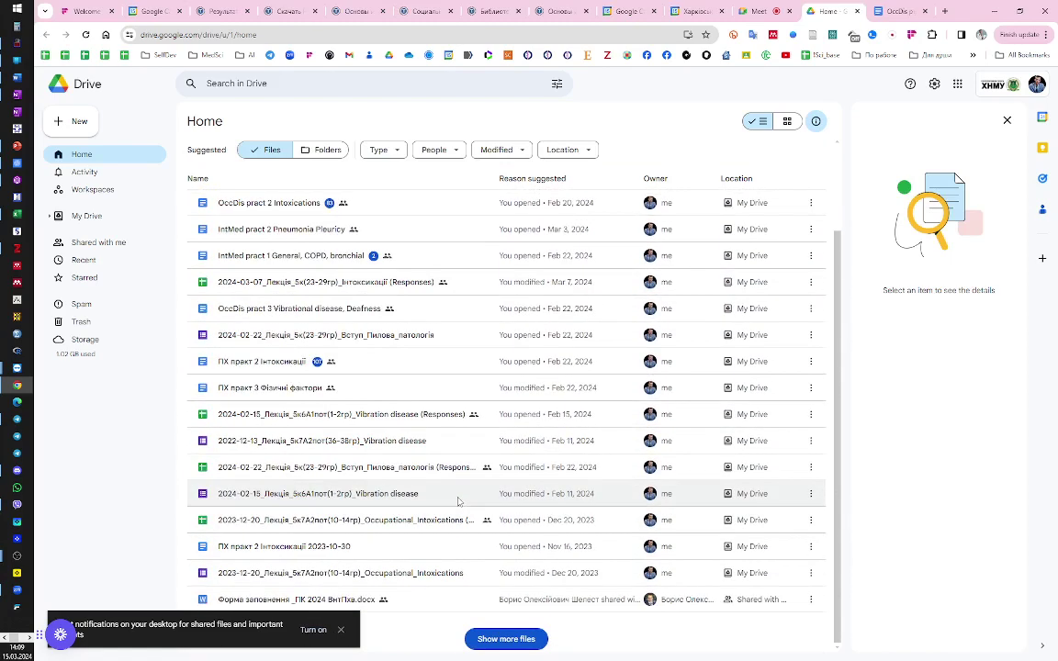
left_click(516, 642)
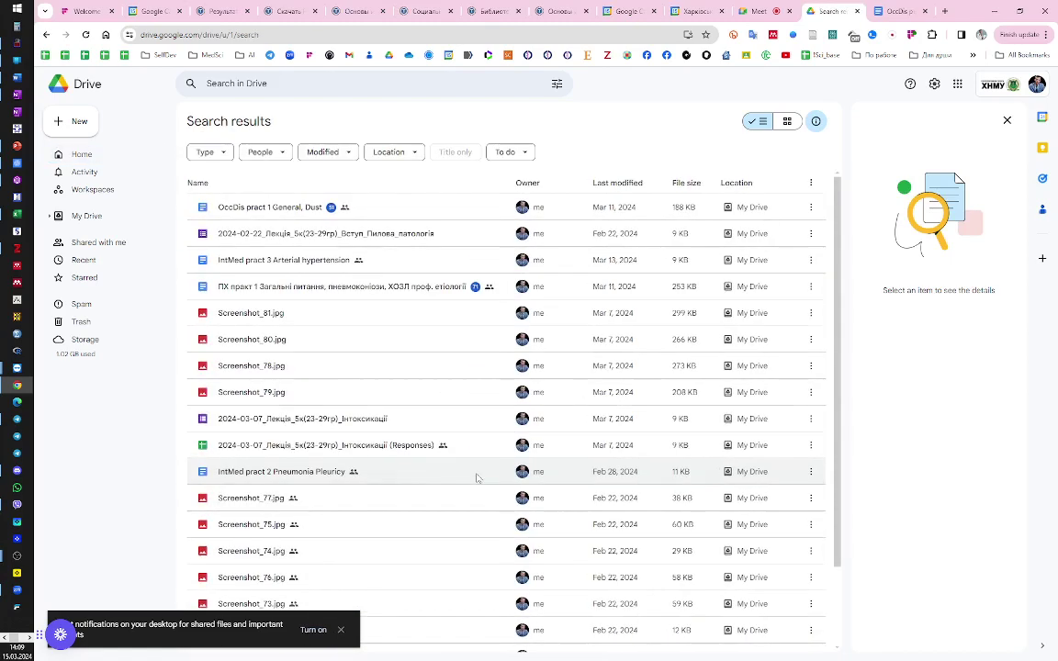
Scroll the results back to March 2023 to find the 2023-03-07 Occupational_Intro_Dust form
scroll(473, 478, "down", 1)
scroll(478, 474, "down", 10)
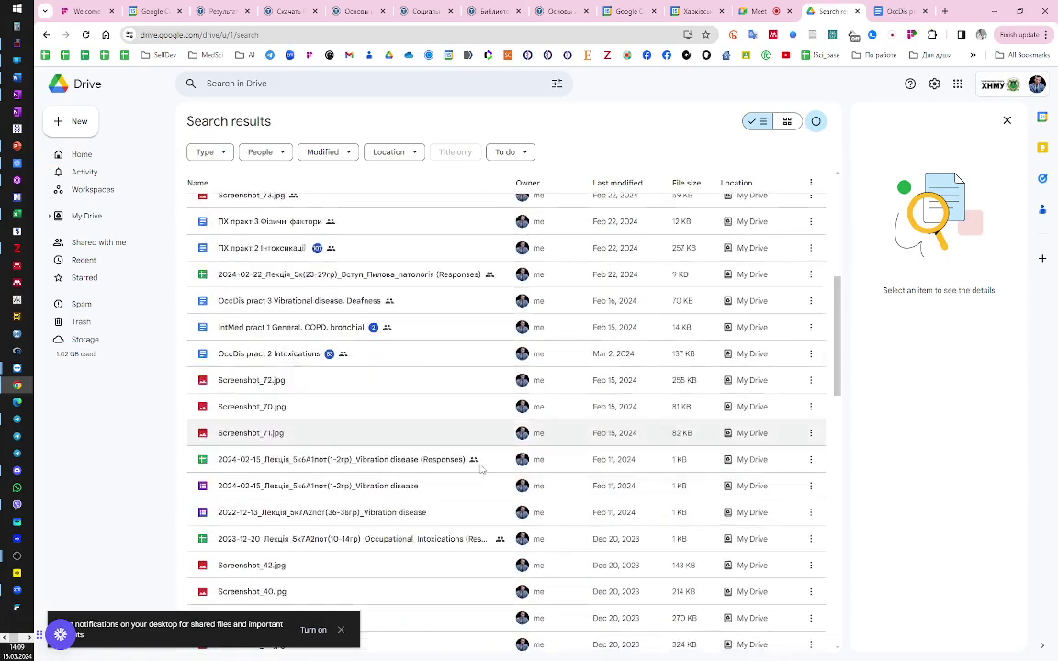
scroll(482, 469, "down", 1)
scroll(482, 469, "down", 8)
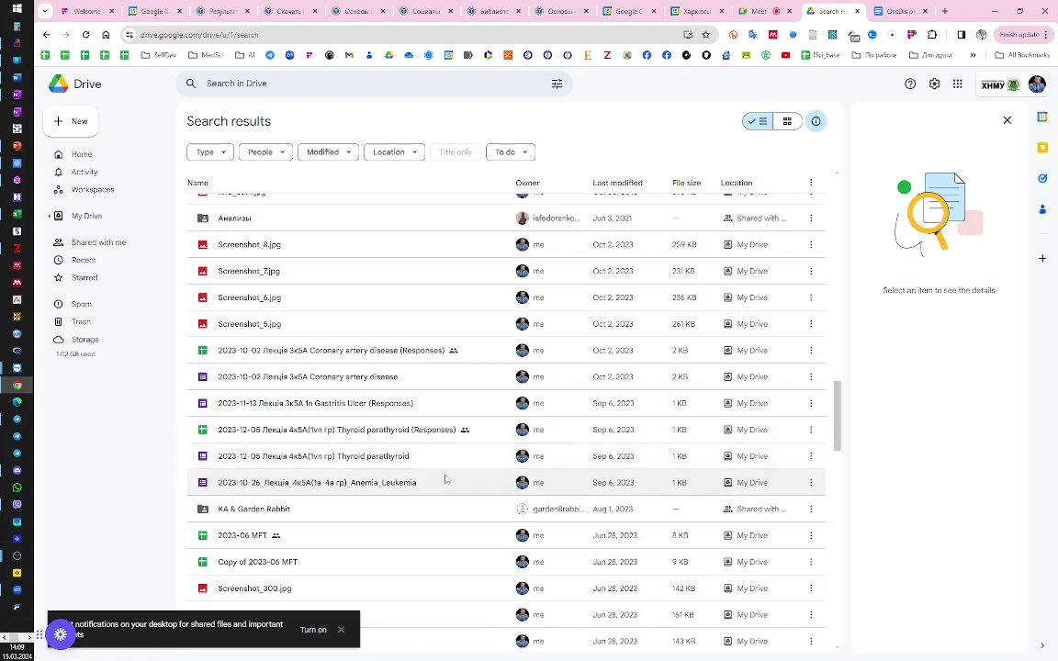
scroll(446, 478, "up", 4)
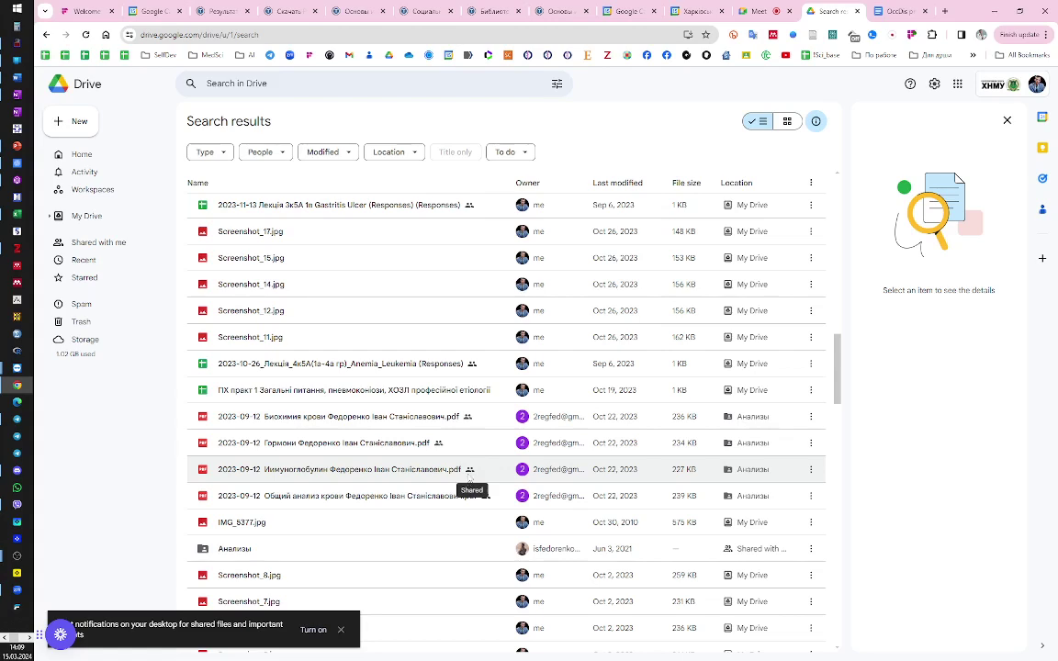
scroll(469, 473, "up", 1)
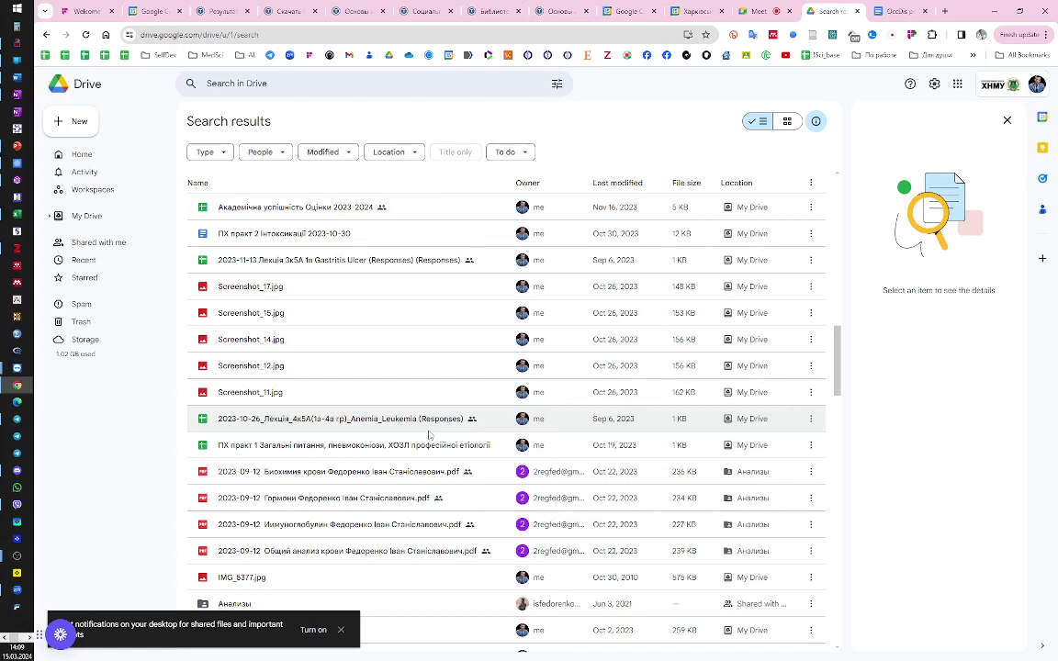
scroll(428, 434, "up", 2)
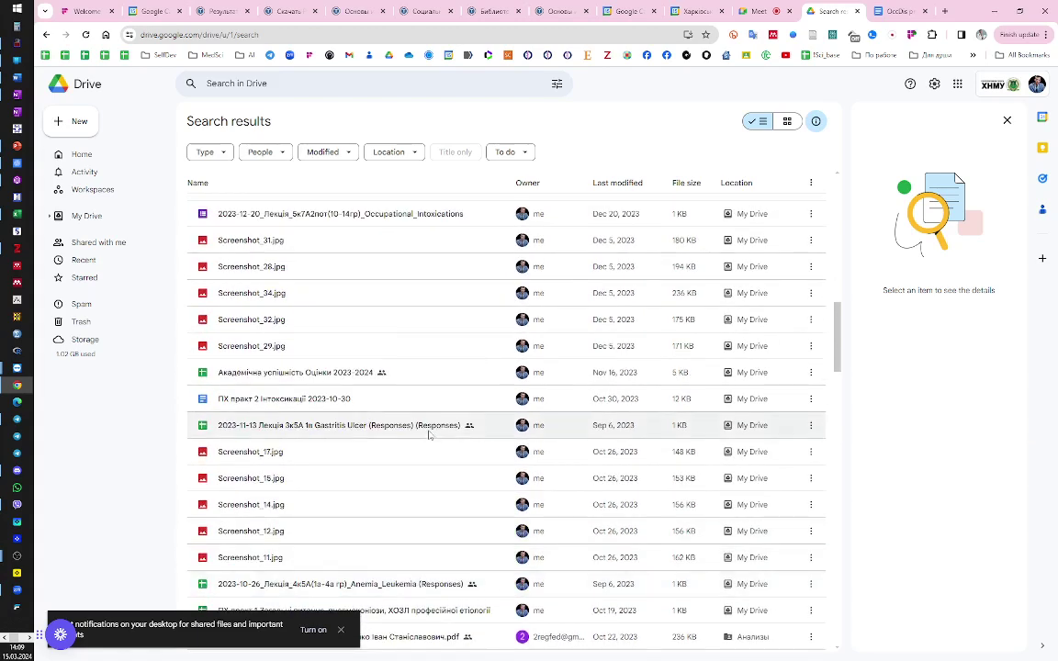
scroll(429, 435, "up", 4)
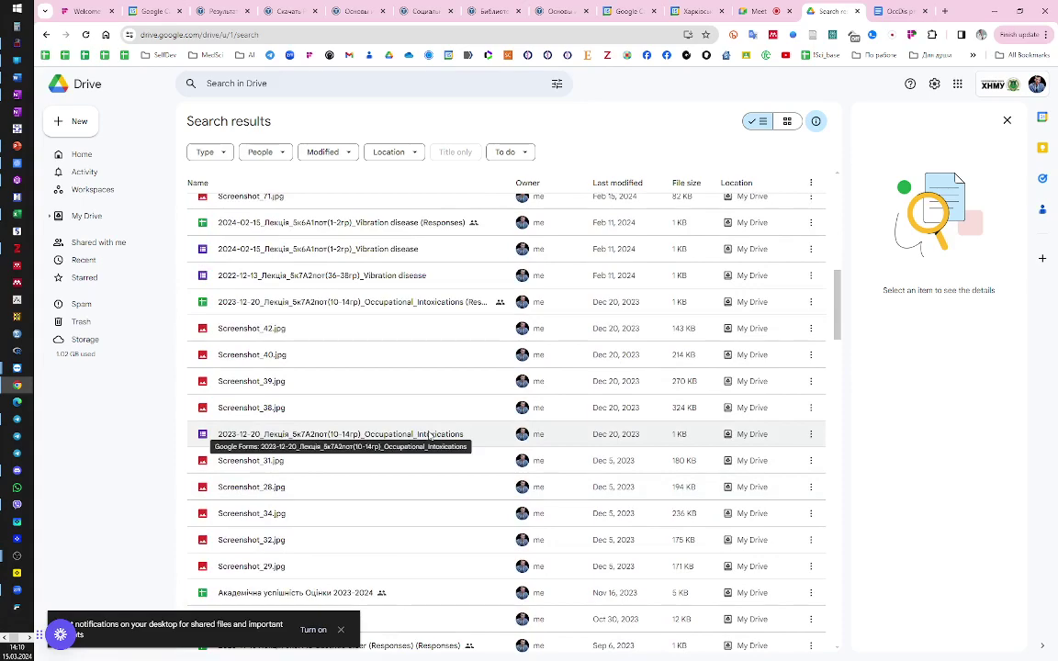
scroll(429, 436, "down", 10)
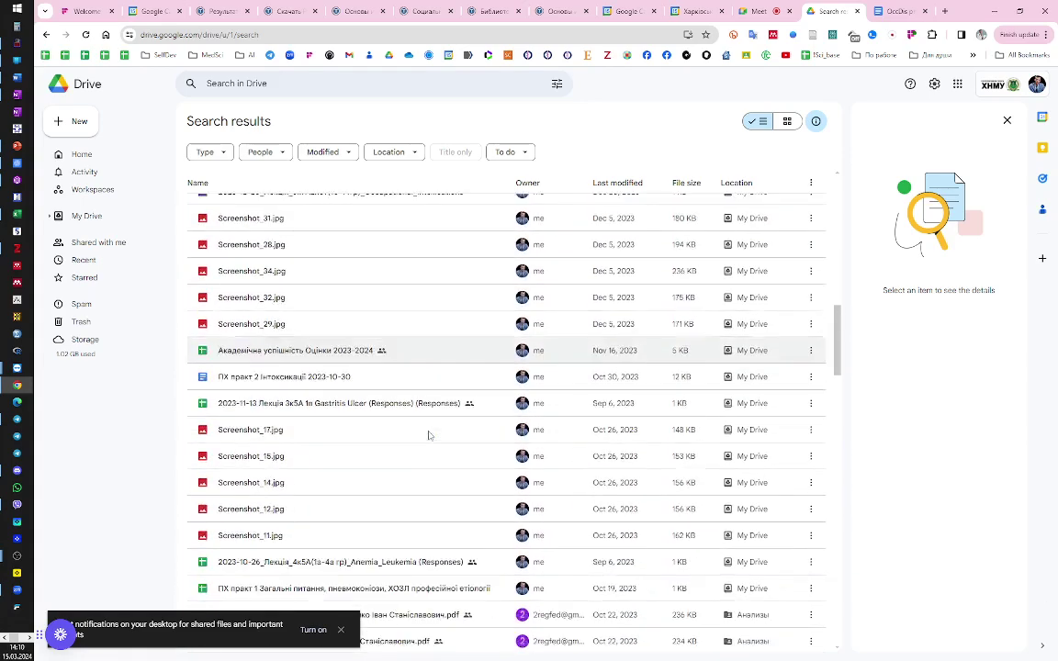
scroll(428, 435, "down", 5)
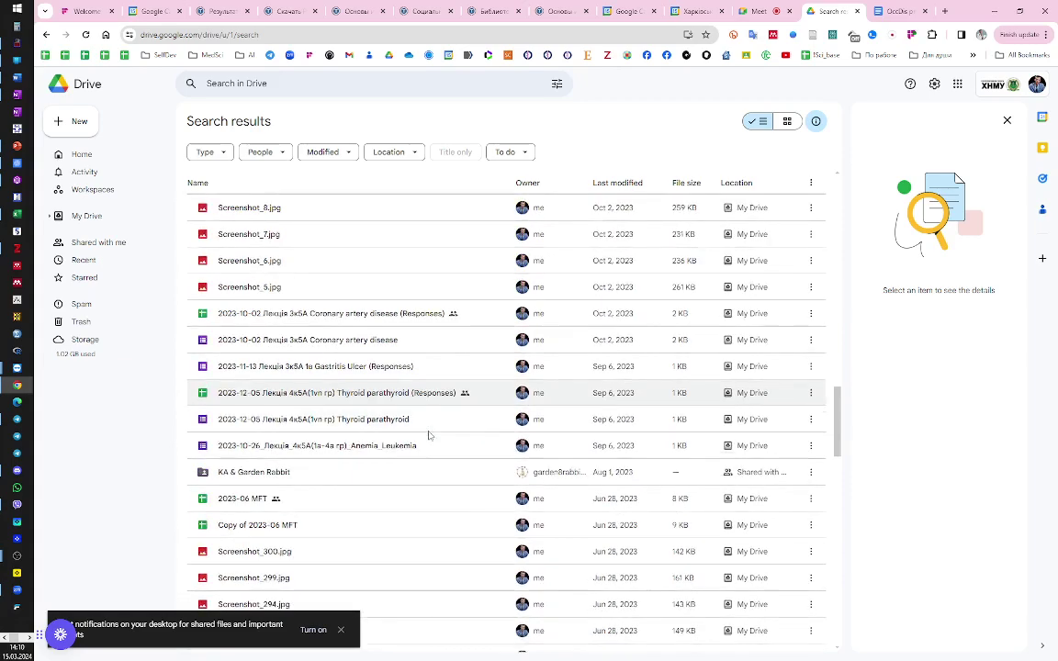
scroll(434, 443, "down", 6)
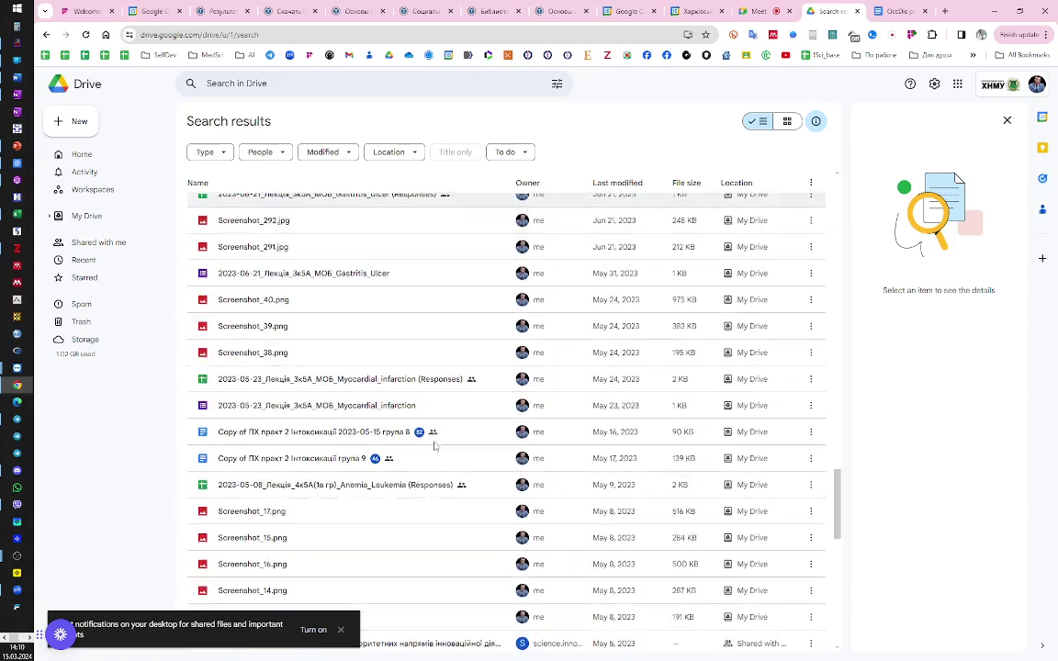
scroll(434, 446, "down", 3)
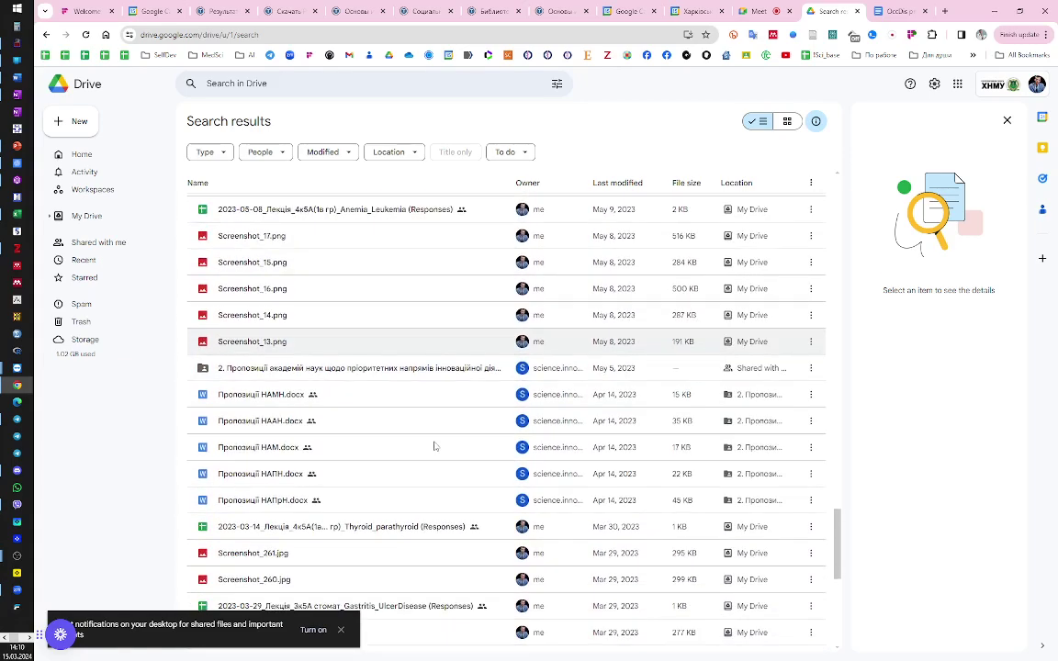
scroll(434, 446, "down", 5)
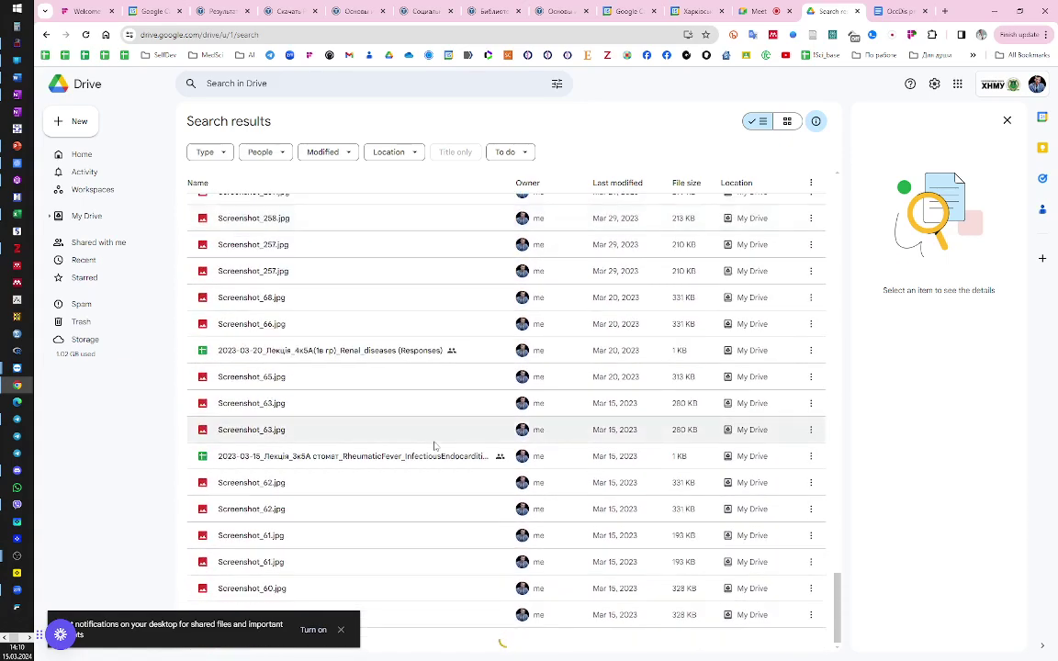
scroll(434, 446, "down", 5)
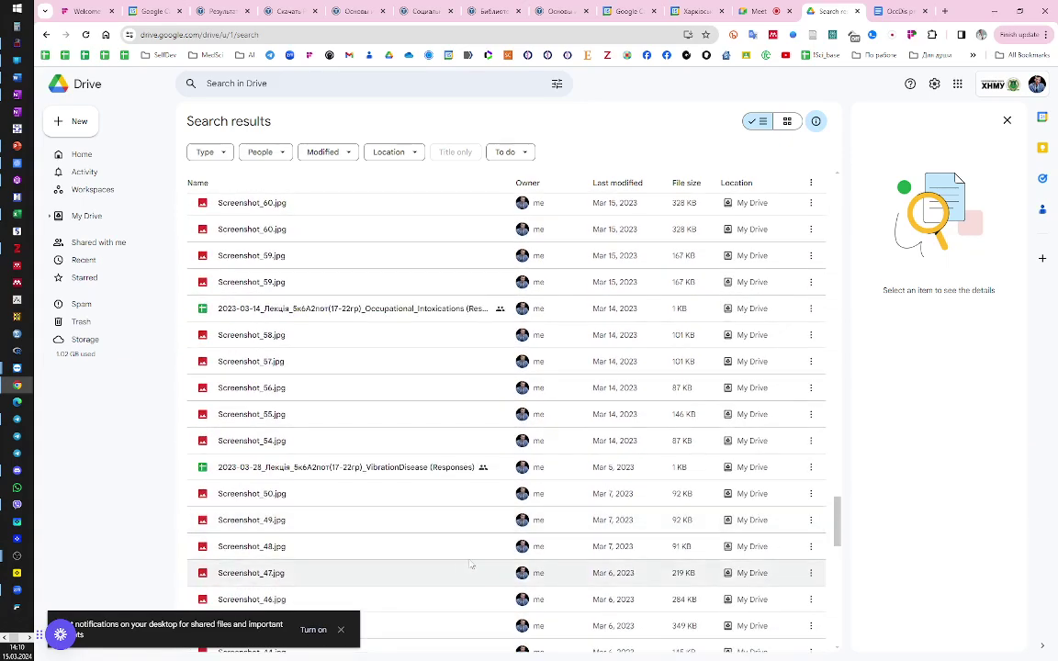
scroll(468, 493, "down", 4)
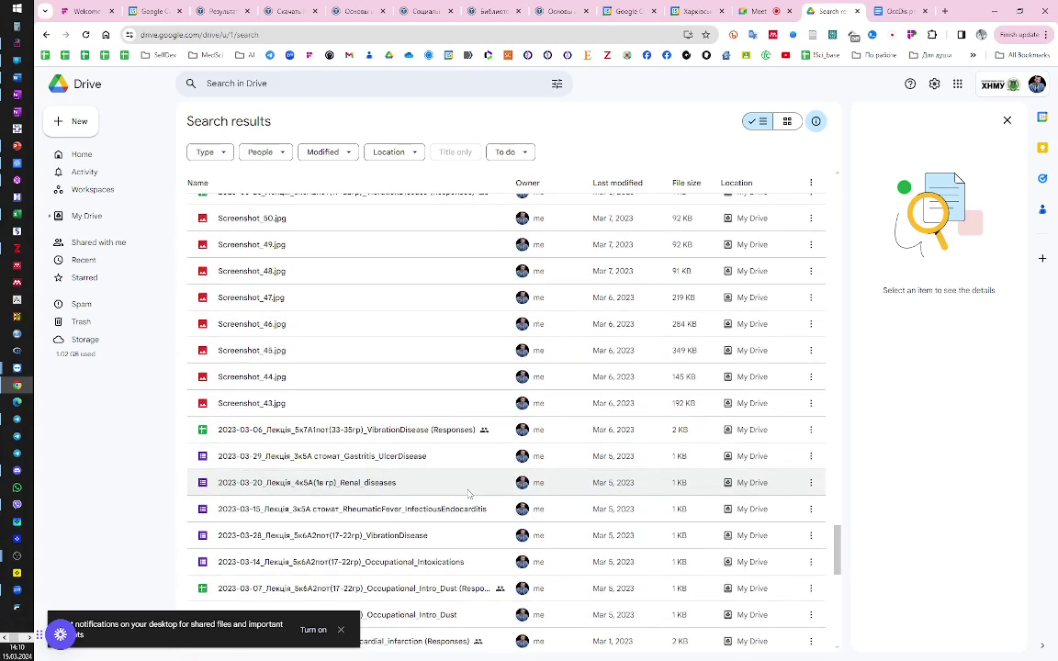
scroll(467, 493, "down", 3)
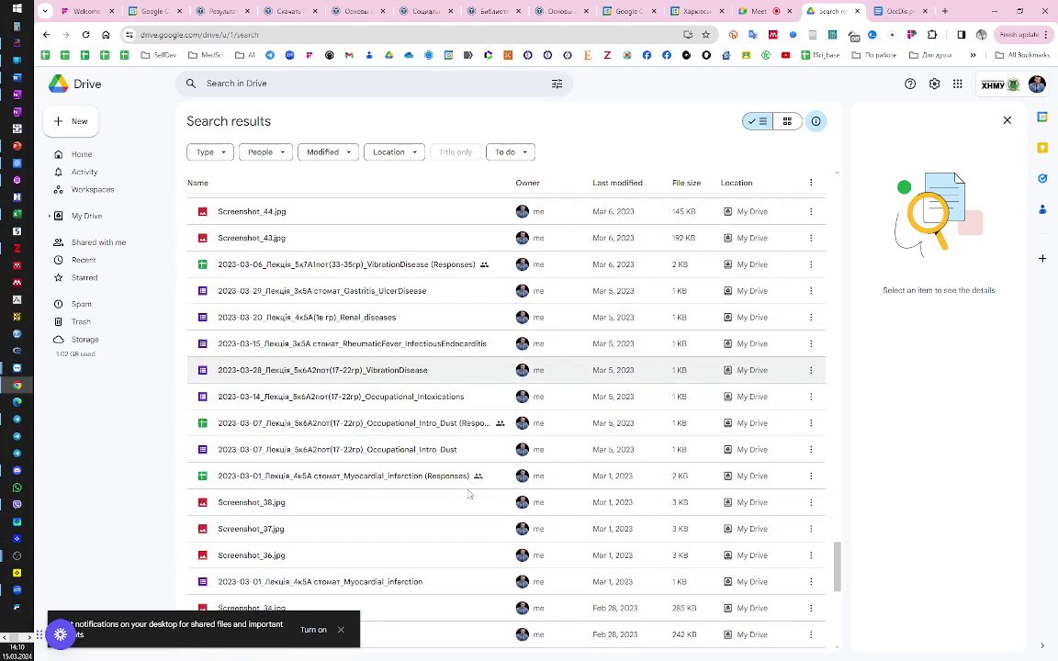
Make a copy of the 2023-03-07 Intro_Dust form, reload Drive, and open the copy
right_click(423, 455)
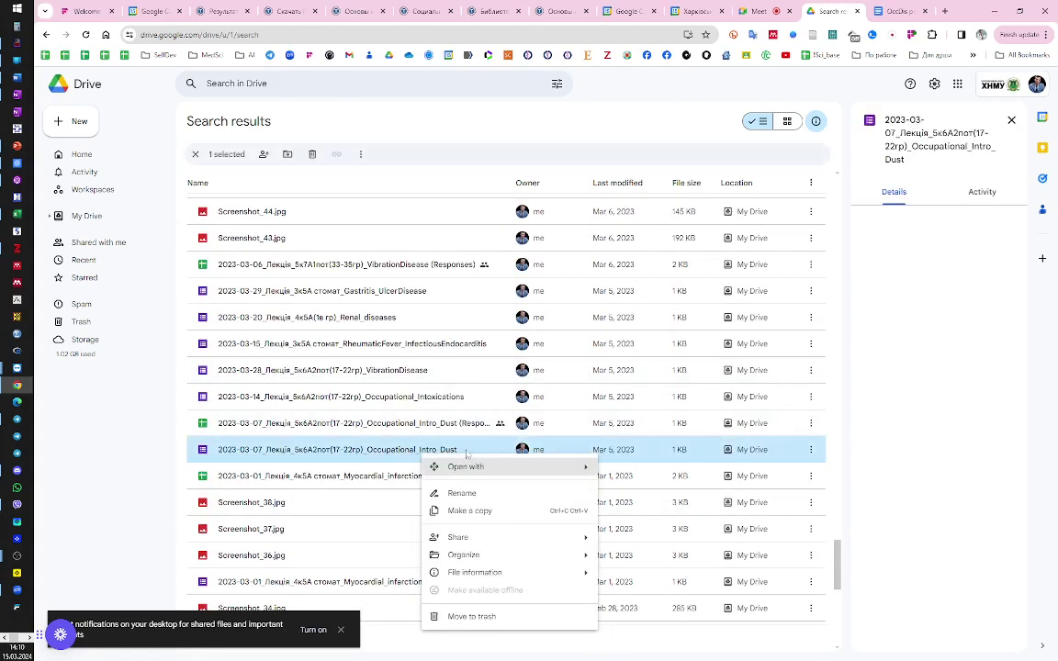
left_click(512, 519)
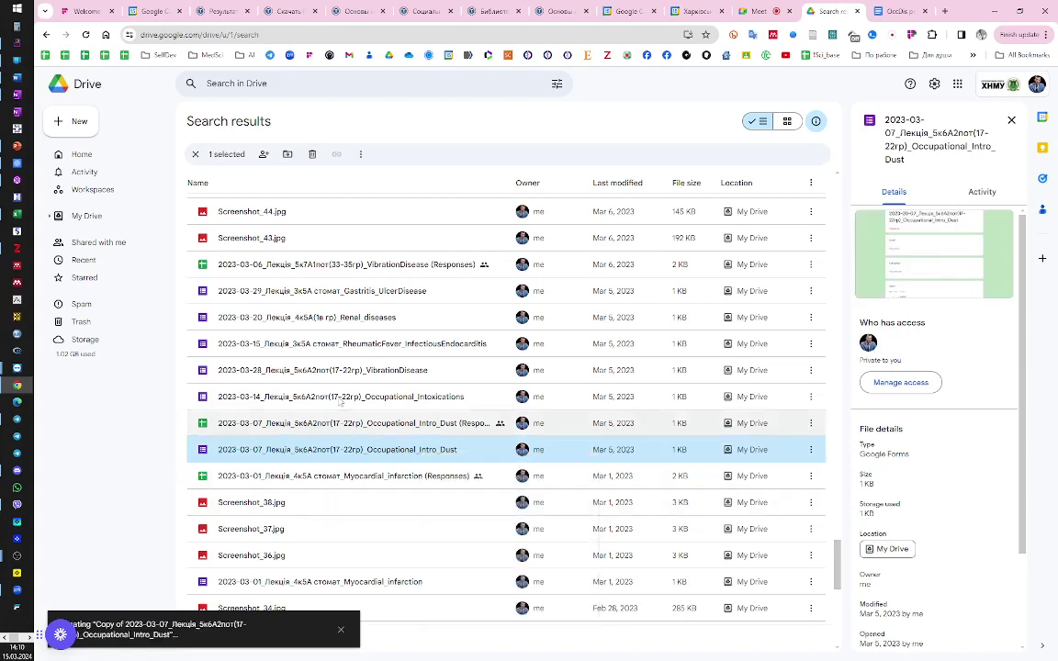
left_click(85, 35)
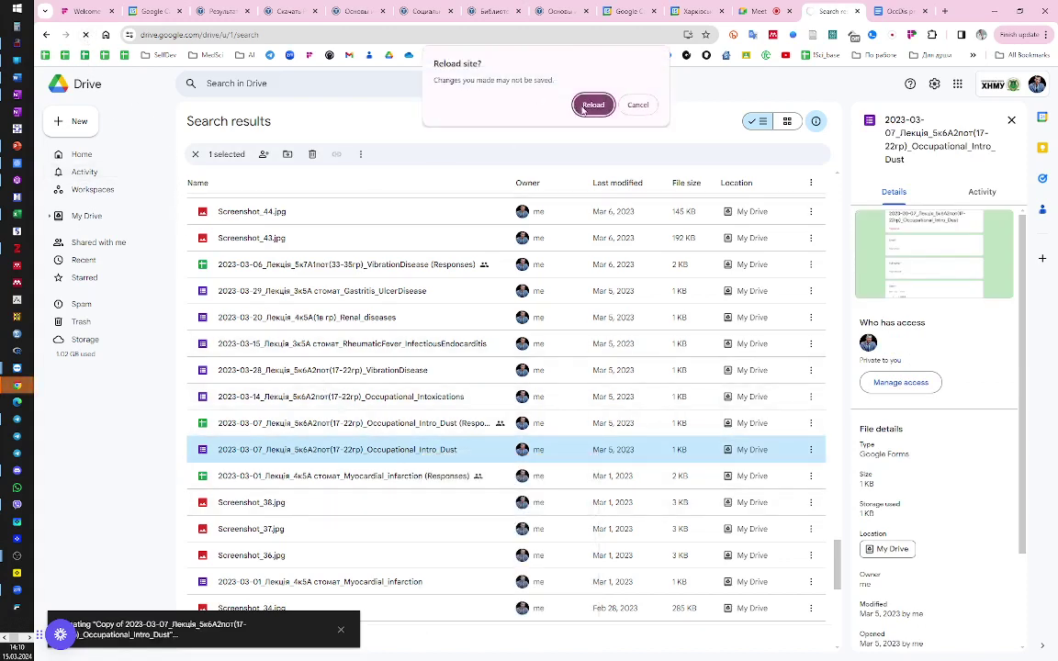
left_click(592, 105)
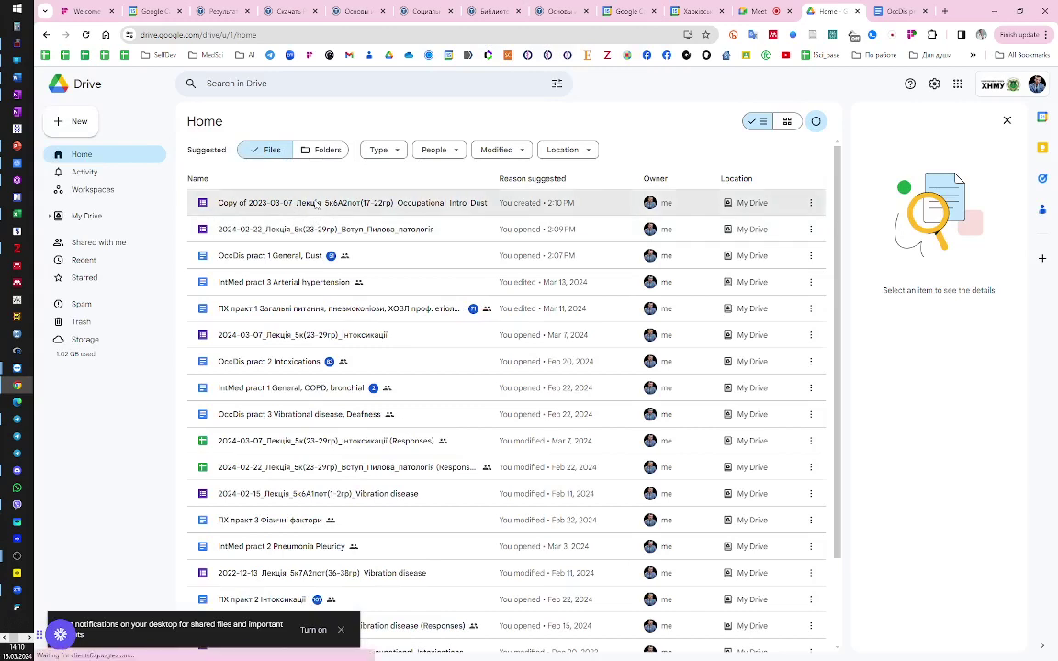
right_click(317, 203)
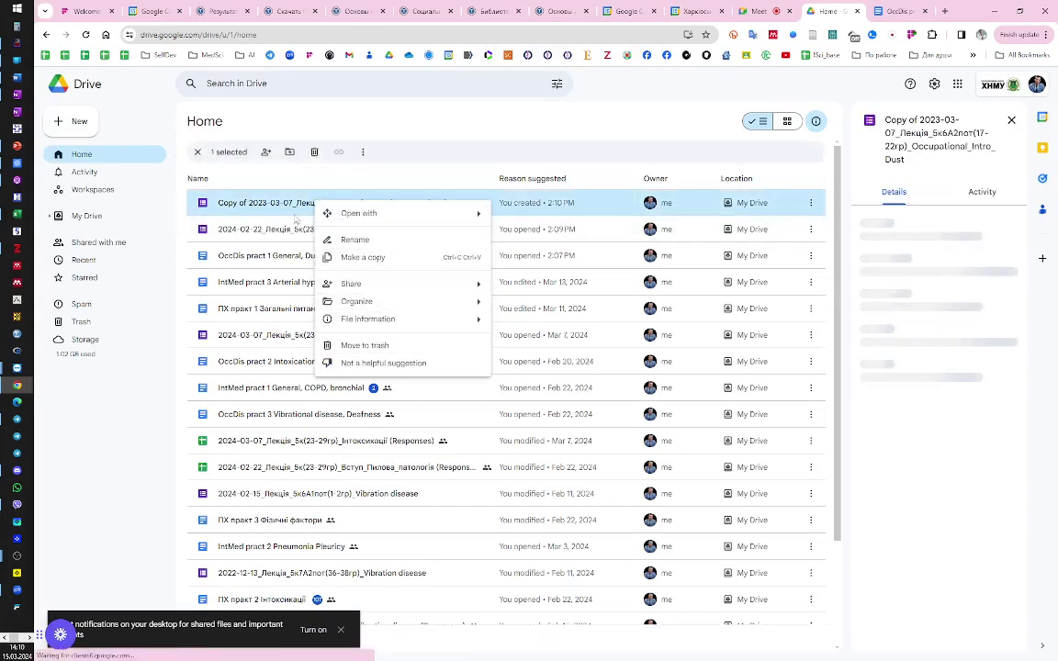
double_click(266, 203)
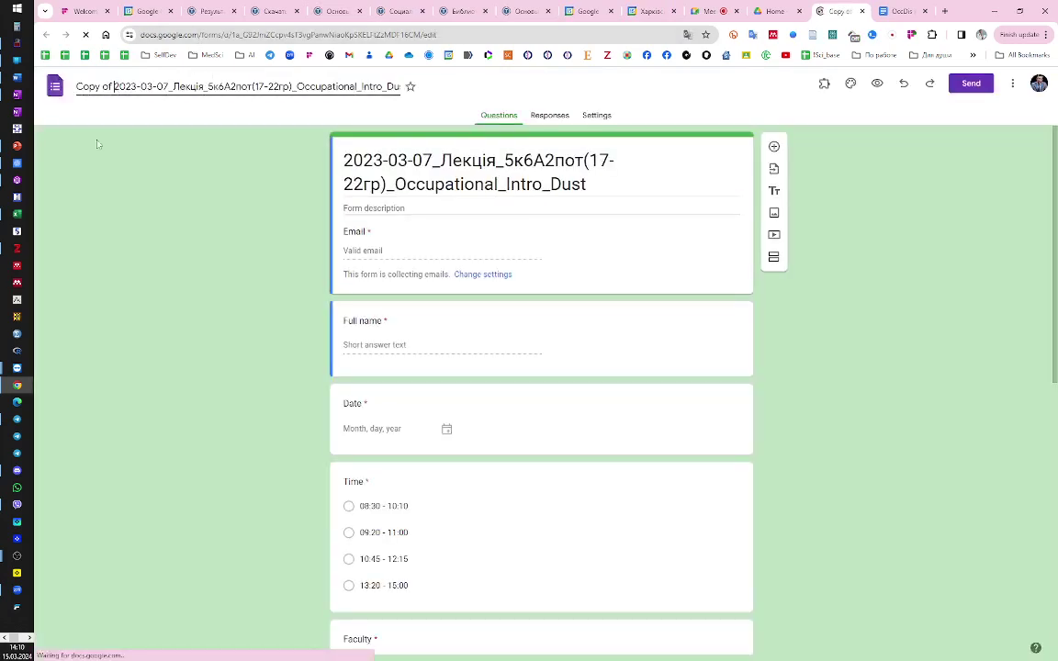
Rename the copy to '2024-03-15_Лекція_5к7А_Occupational_Intro_Dust', dropping 'Copy of' and group codes
key("shift+Home")
key("BackSpace")
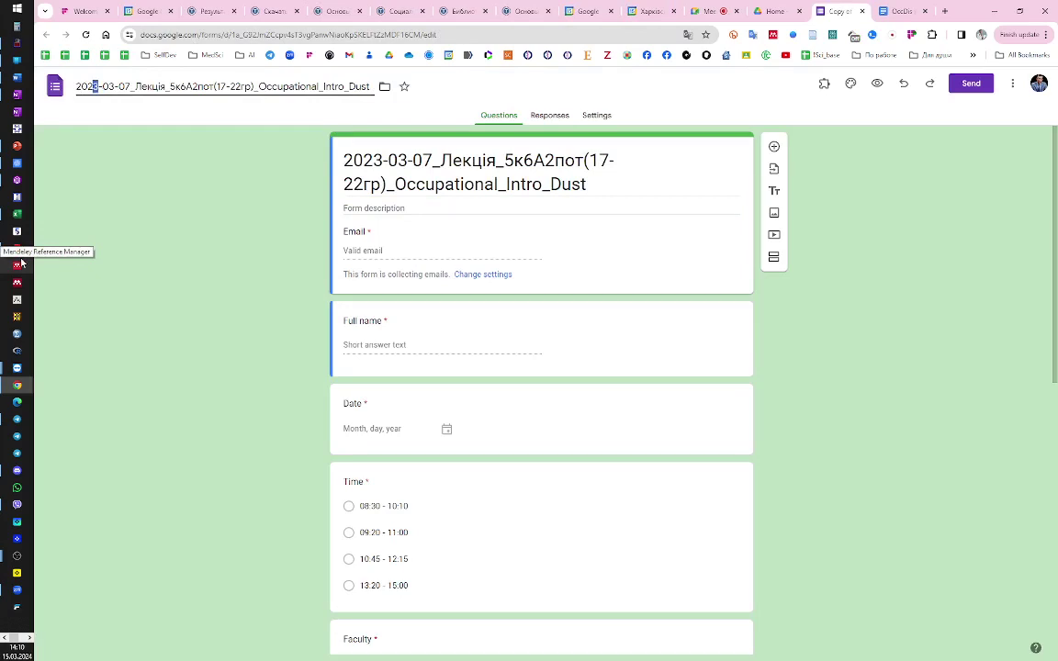
type("4")
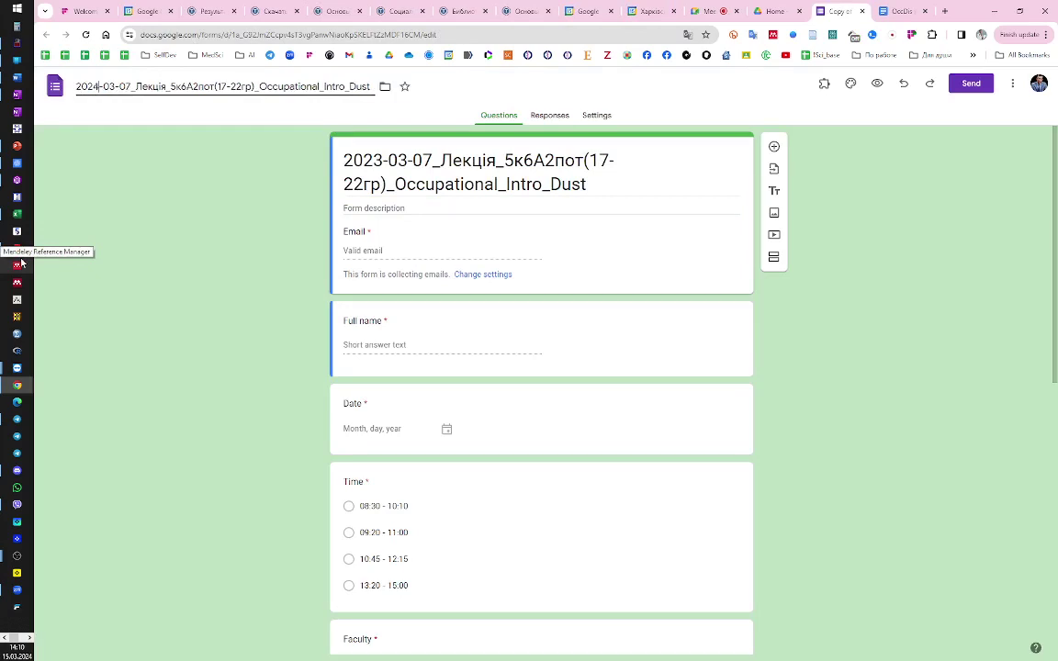
key("Right")
key("Right")
key("Right")
key("Right")
key("Right")
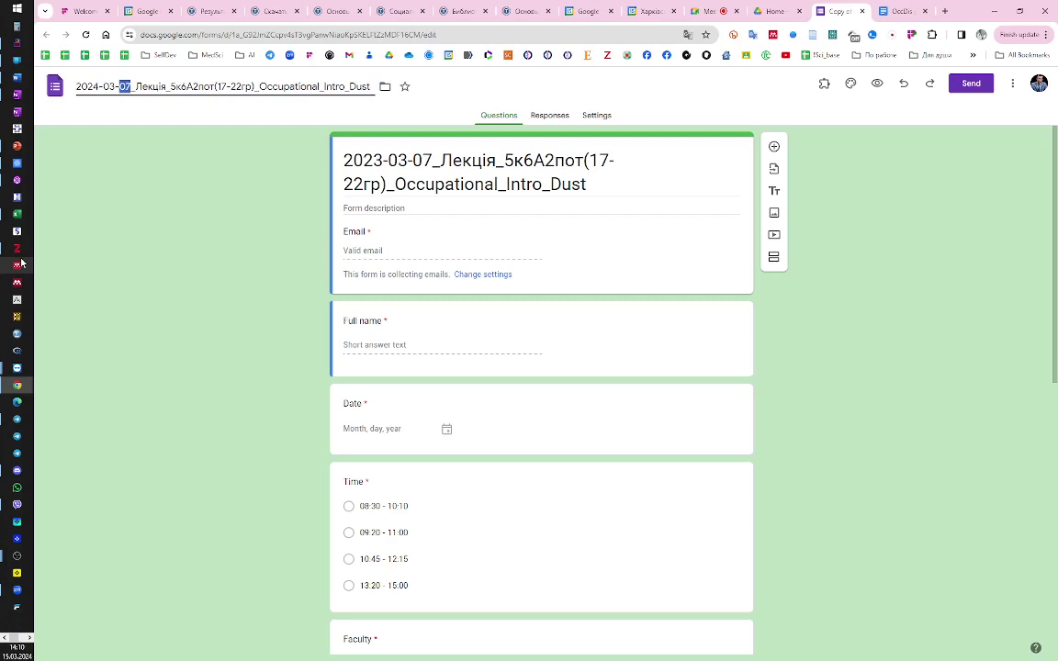
type("15")
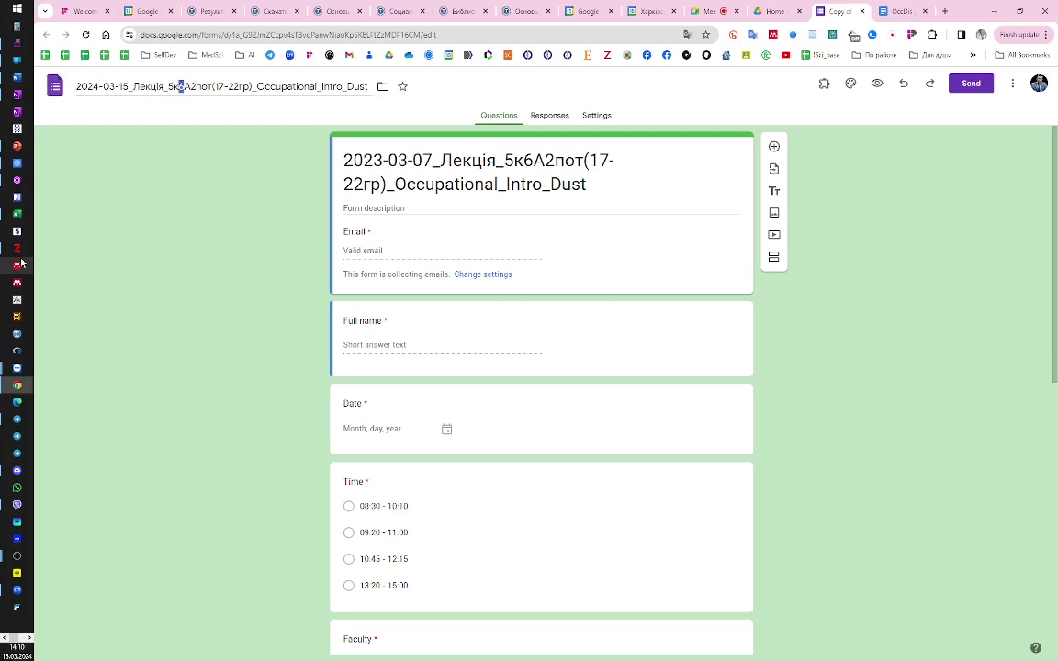
type("7")
key("shift+Right")
key("shift+Right")
key("shift+Right")
key("BackSpace")
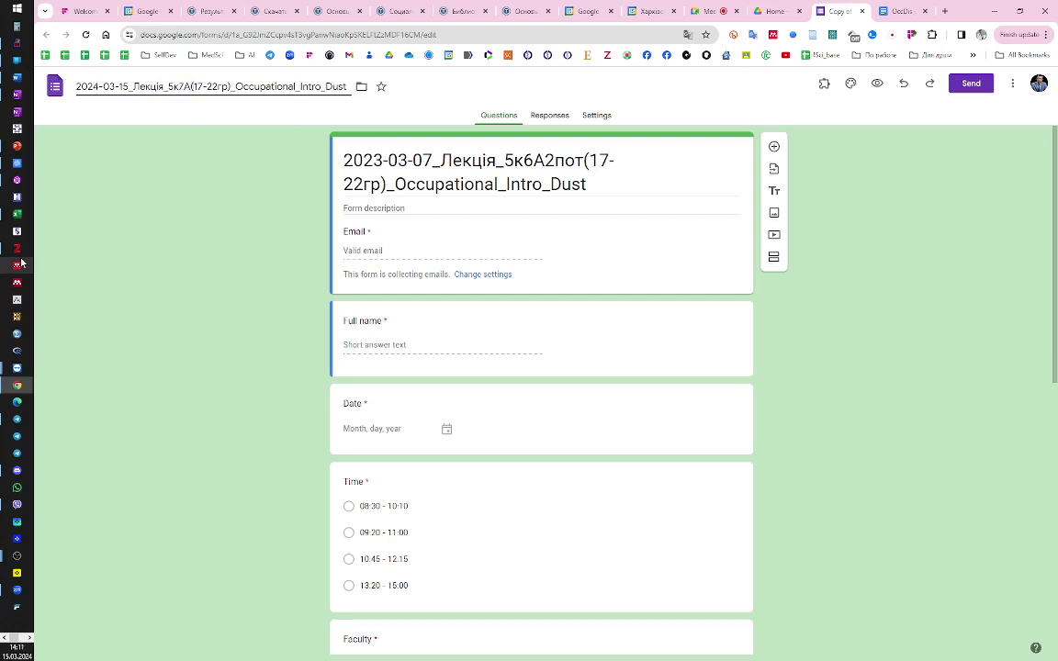
key("shift+Right")
key("shift+Right")
key("shift+Right")
key("shift+Right")
key("shift+Right")
key("shift+Right")
key("shift+Right")
key("BackSpace")
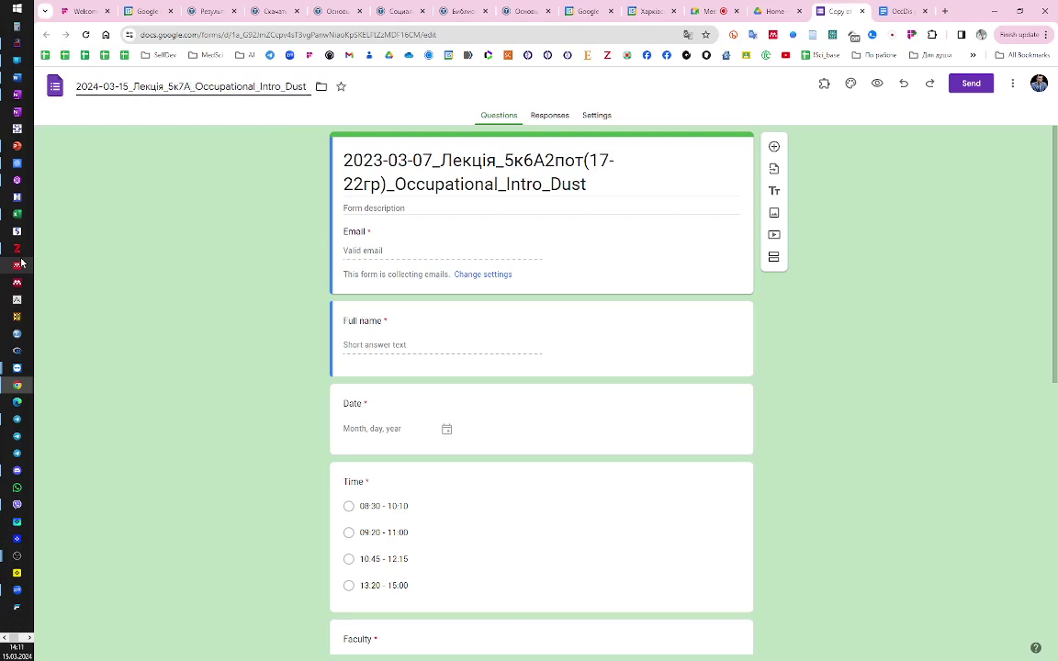
key("ctrl+a")
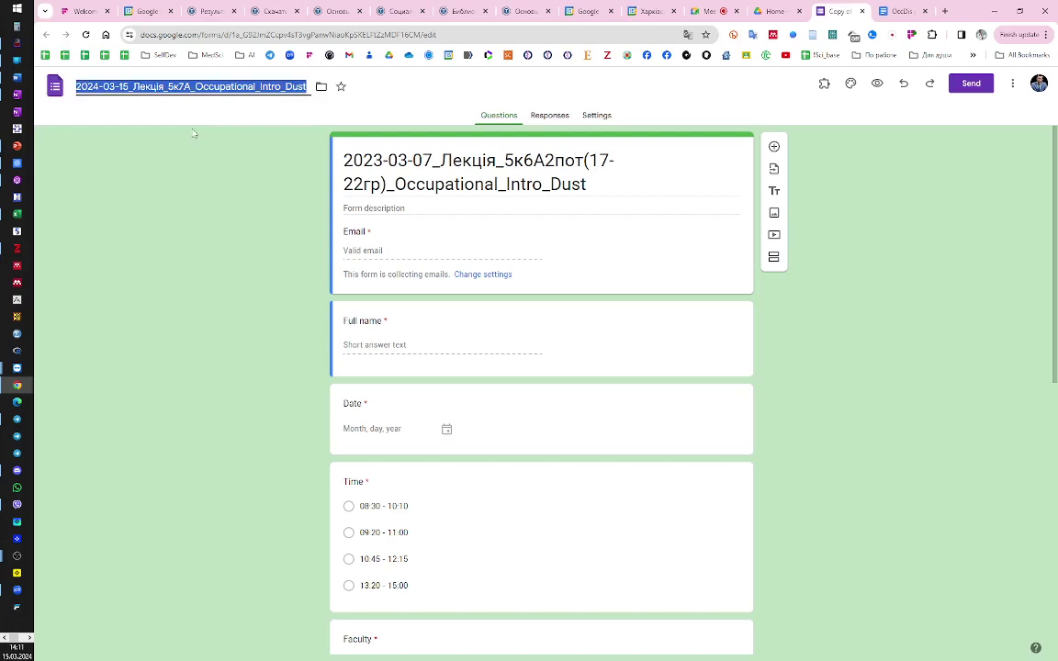
Replace the form's heading with the new name '2024-03-15_Лекція_5к7А_Occupational_Intro_Dust'
left_click(467, 180)
key("ctrl+a")
key("ctrl+v")
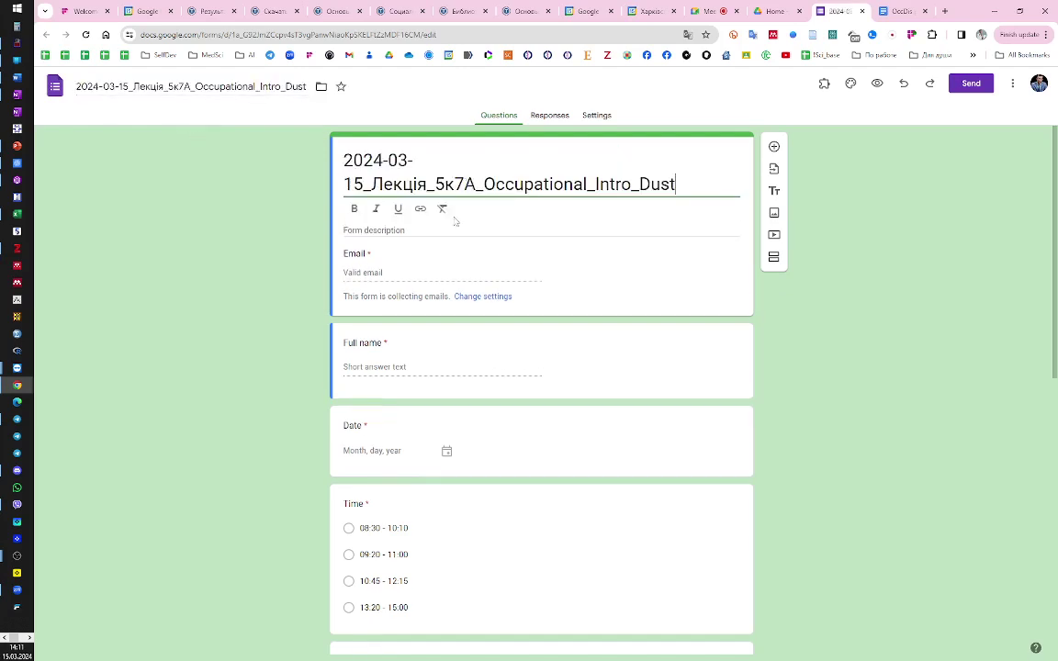
scroll(510, 298, "down", 1)
scroll(484, 268, "down", 3)
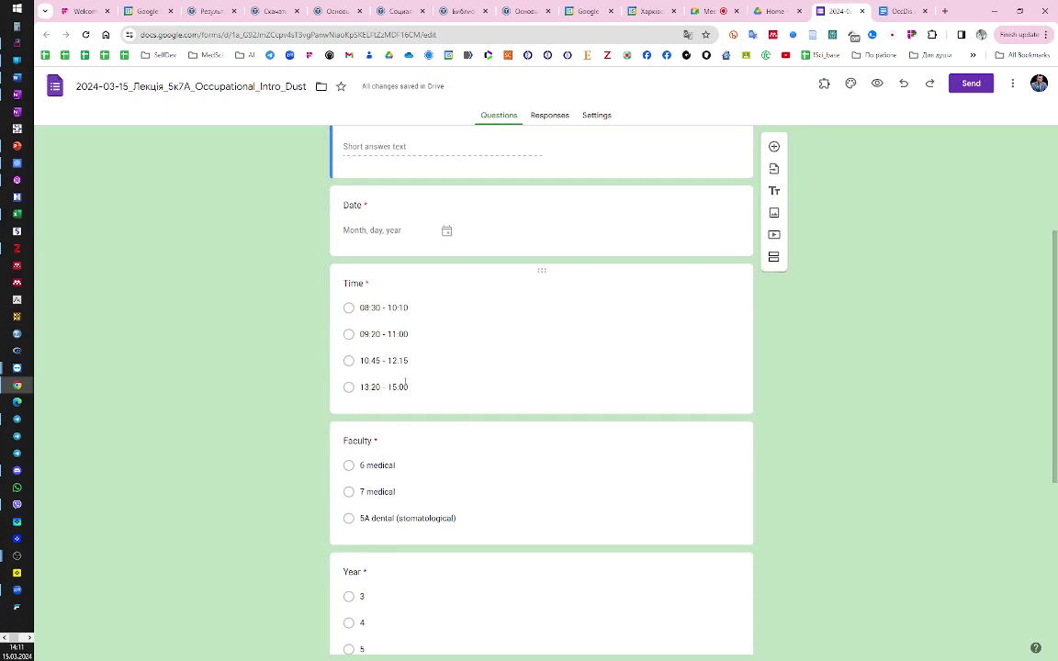
scroll(420, 428, "down", 7)
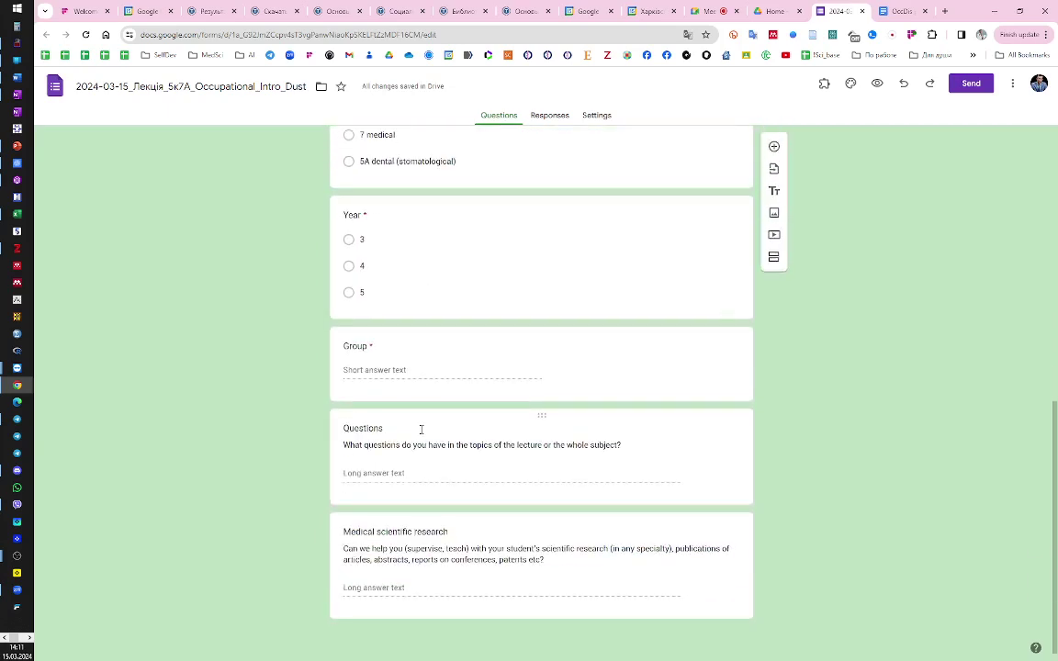
scroll(440, 444, "up", 10)
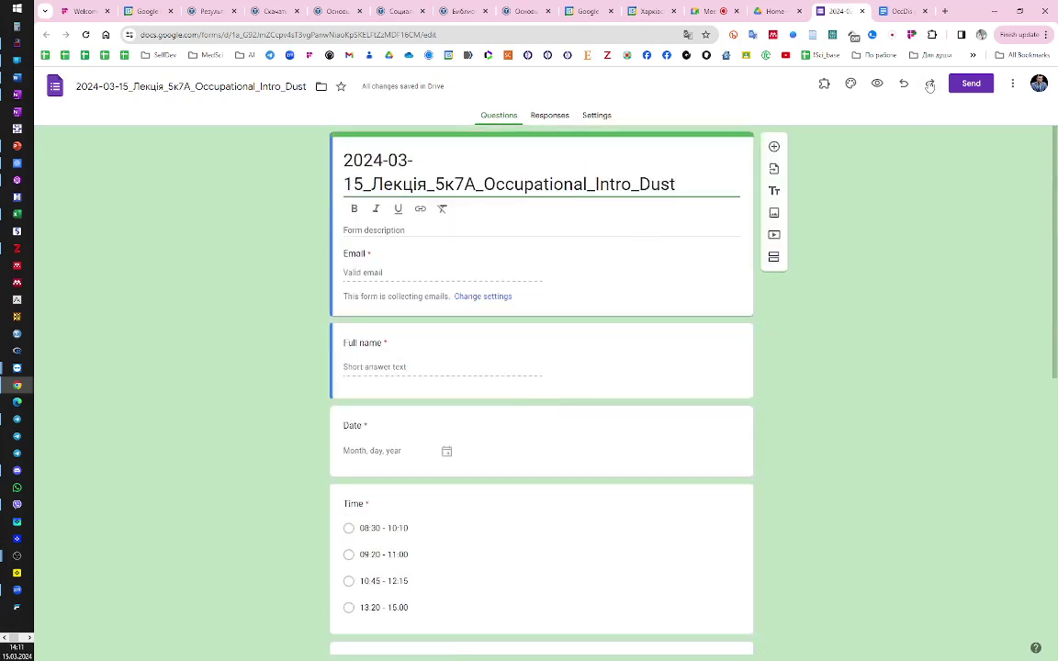
Link responses to a new spreadsheet '2024-03-15_Лекція_5к7А_Occupational_Intro_Dust (Responses)' and open it
left_click(549, 115)
left_click(596, 115)
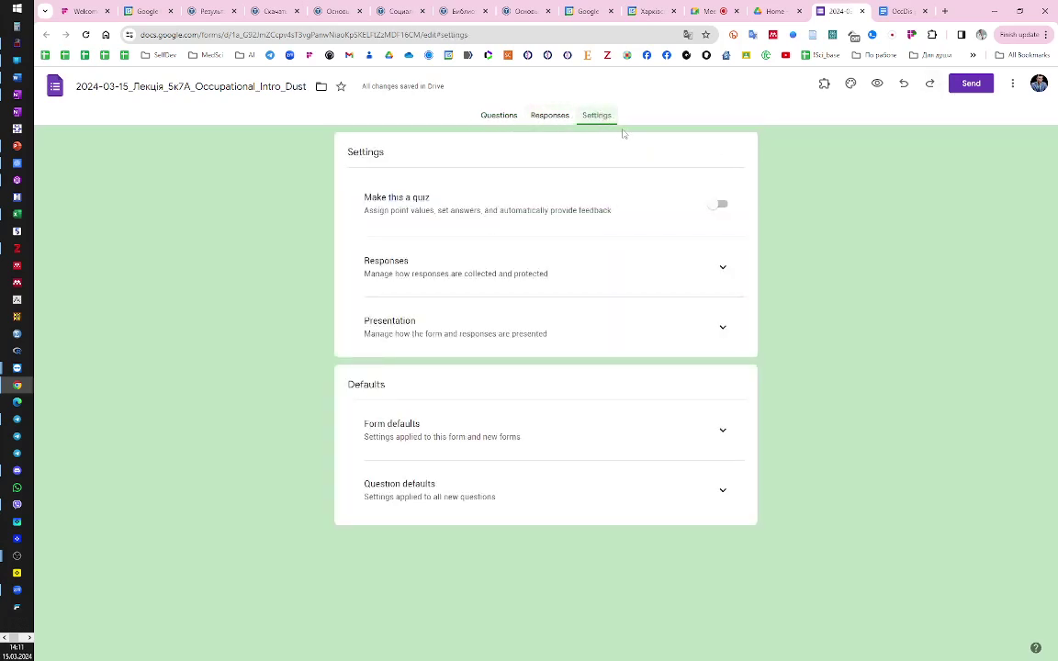
left_click(551, 115)
left_click(682, 156)
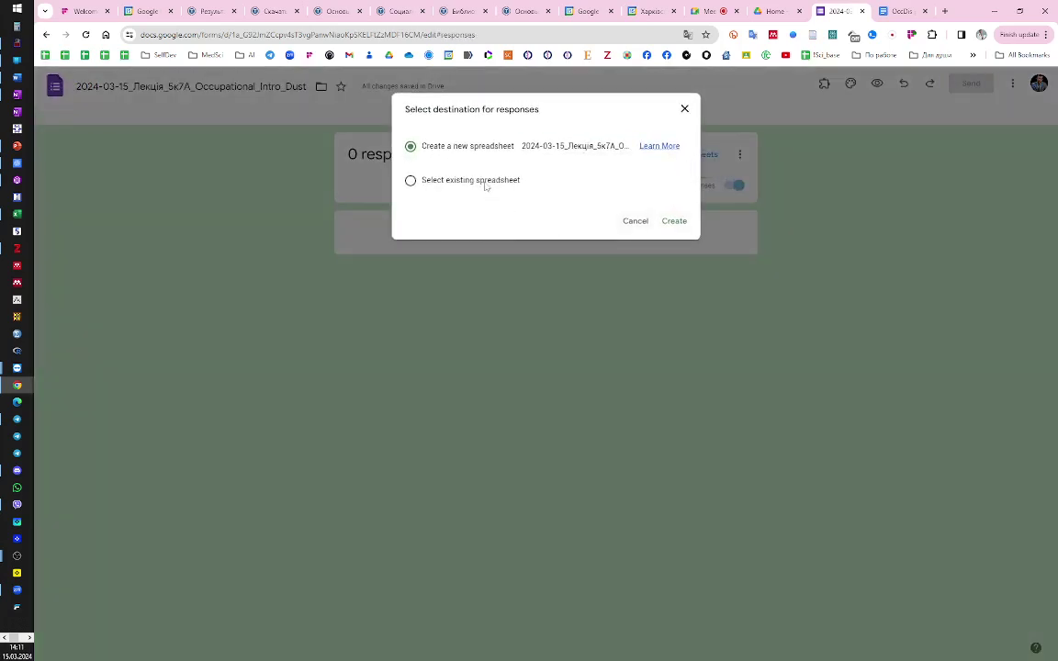
left_click(673, 221)
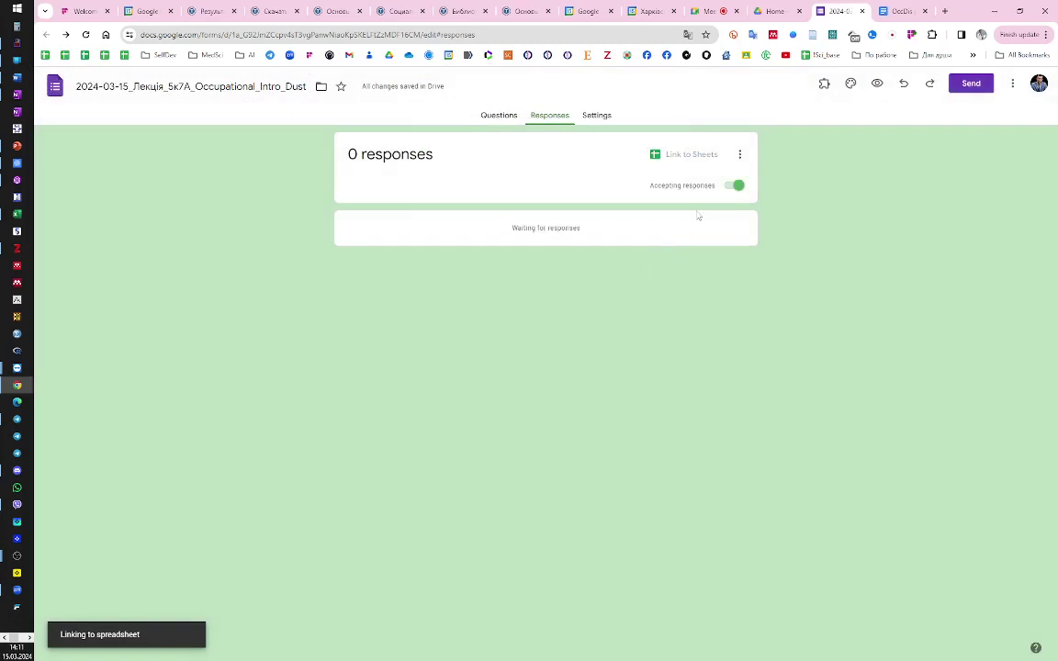
left_click(592, 117)
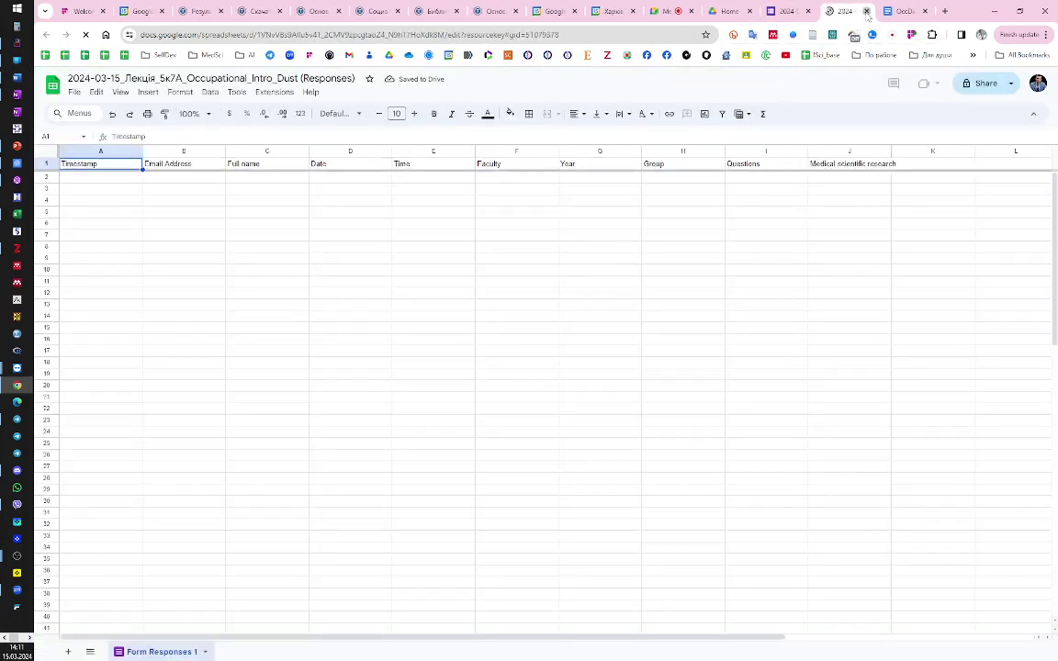
Copy the form's shortened share link from the Send dialog, then go back to the Meet call
left_click(782, 11)
left_click(961, 85)
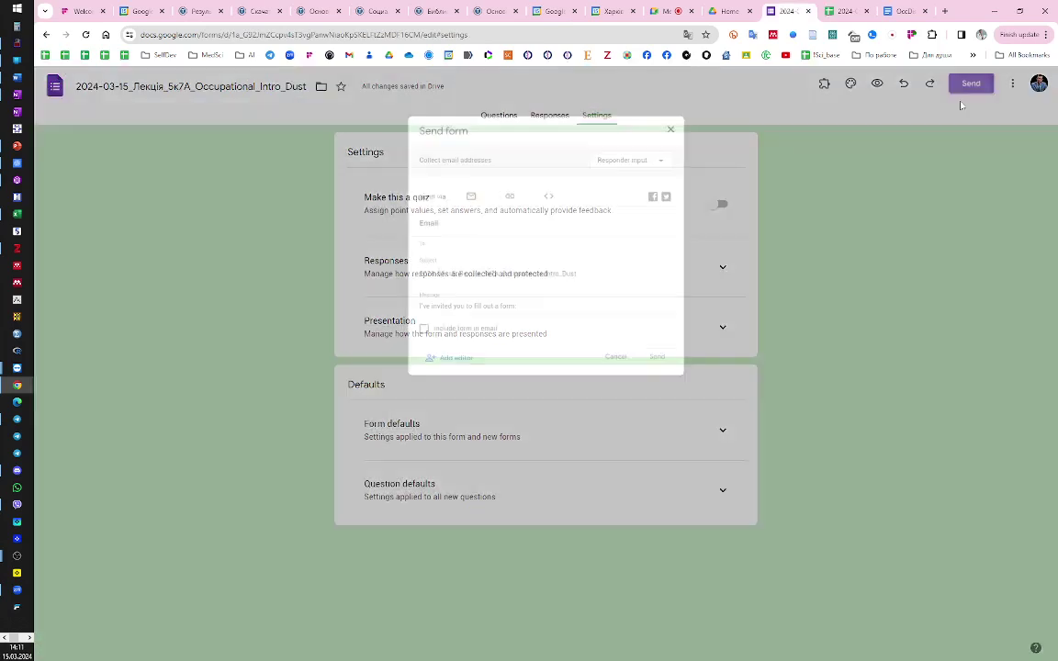
left_click(517, 193)
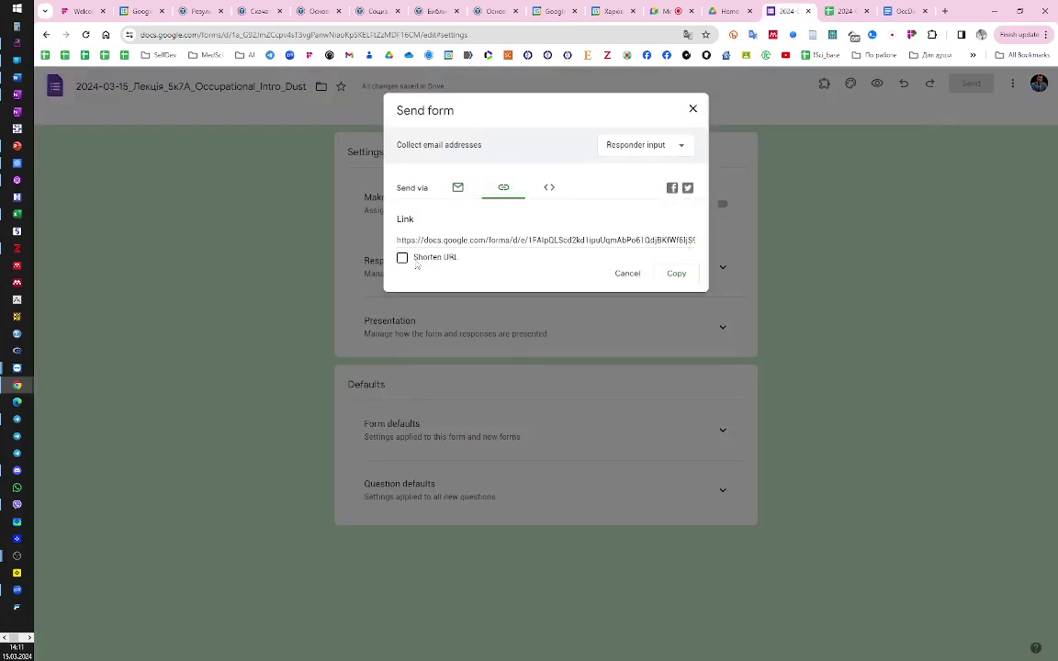
left_click(403, 257)
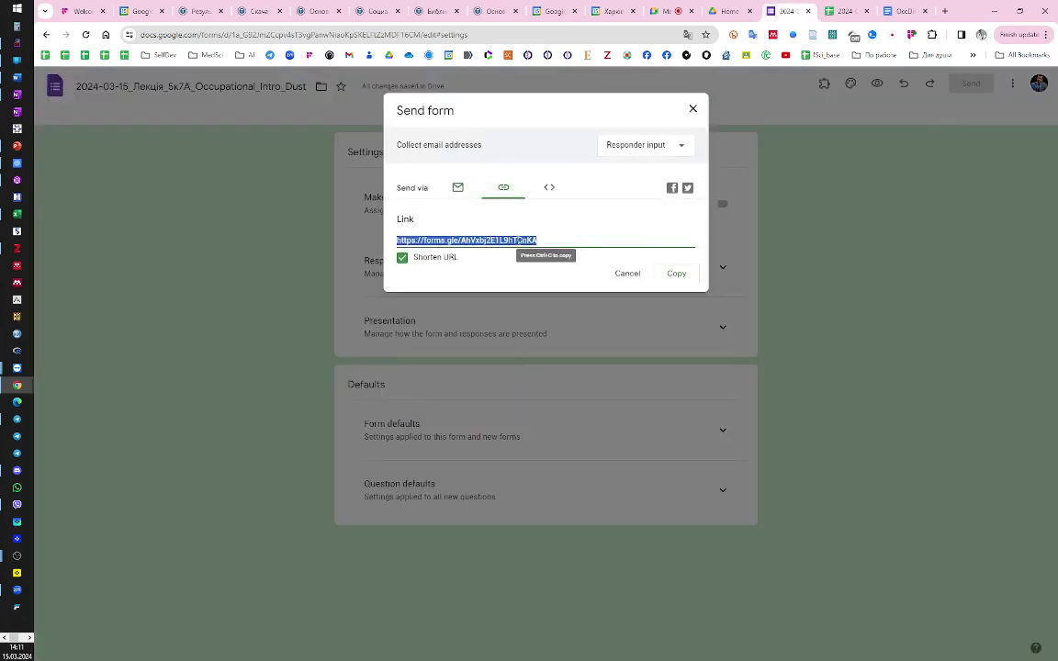
left_click(675, 273)
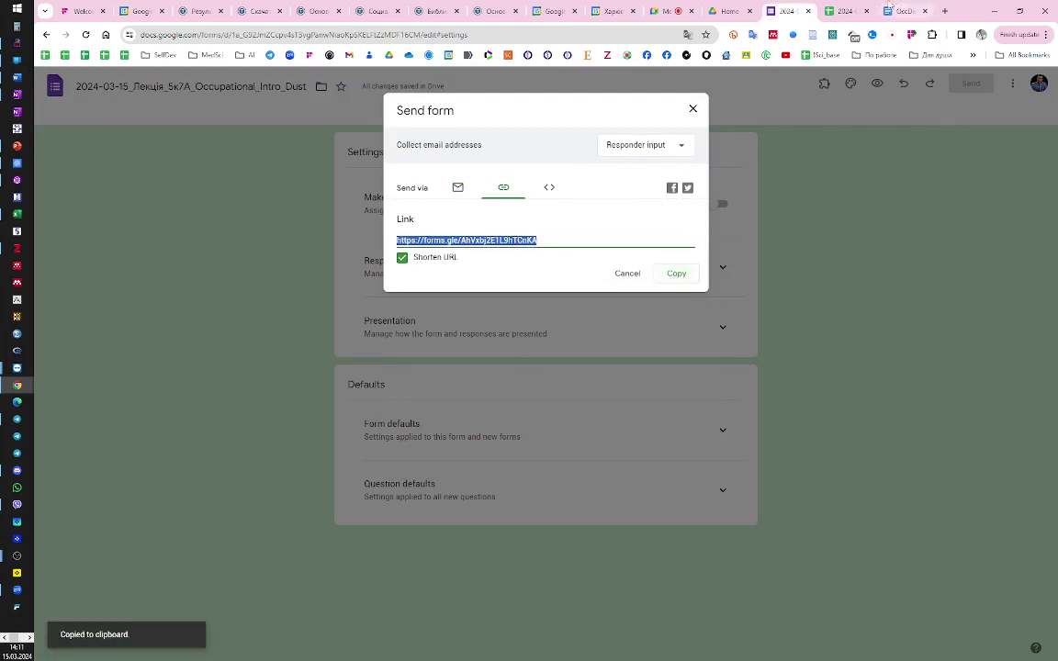
left_click(675, 12)
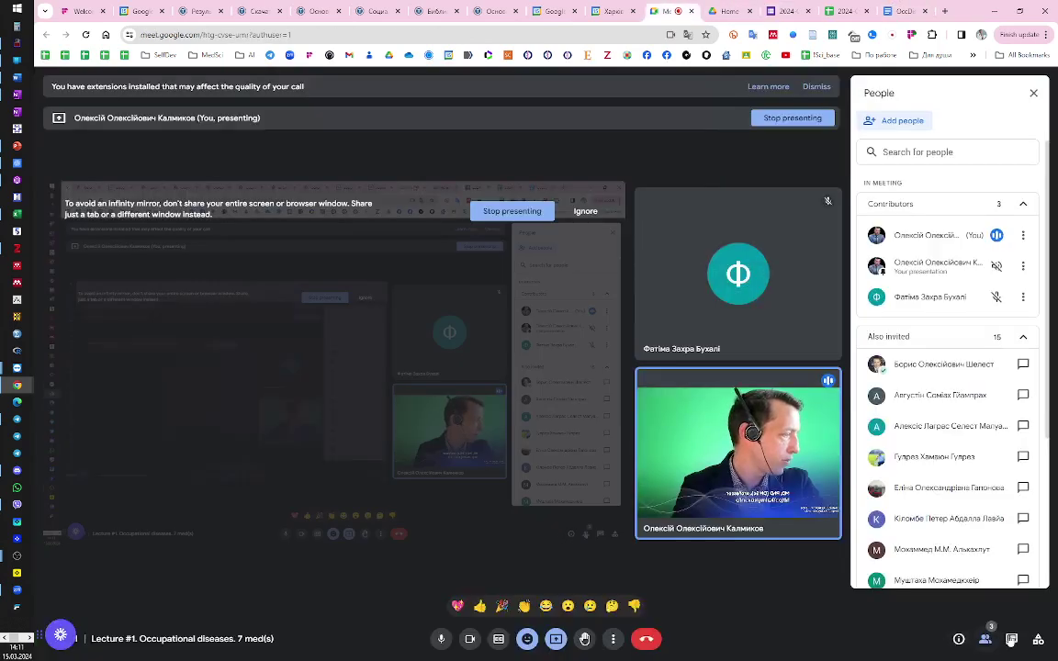
Send the registration form link in the Meet chat, labelled 'Registration form:'
left_click(1011, 638)
key("ctrl+v")
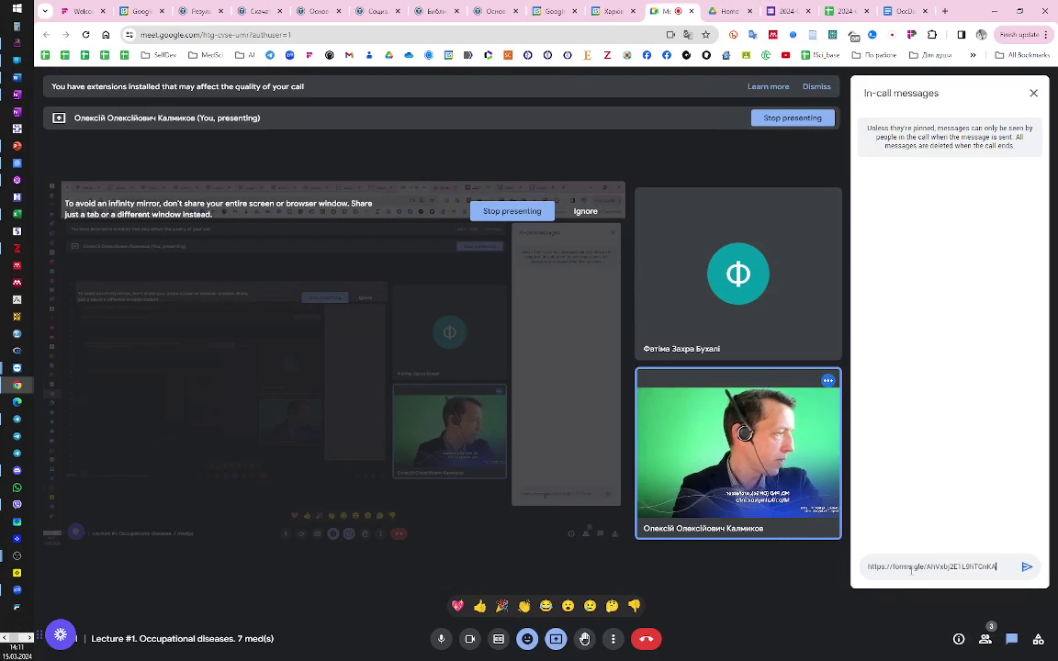
key("Return")
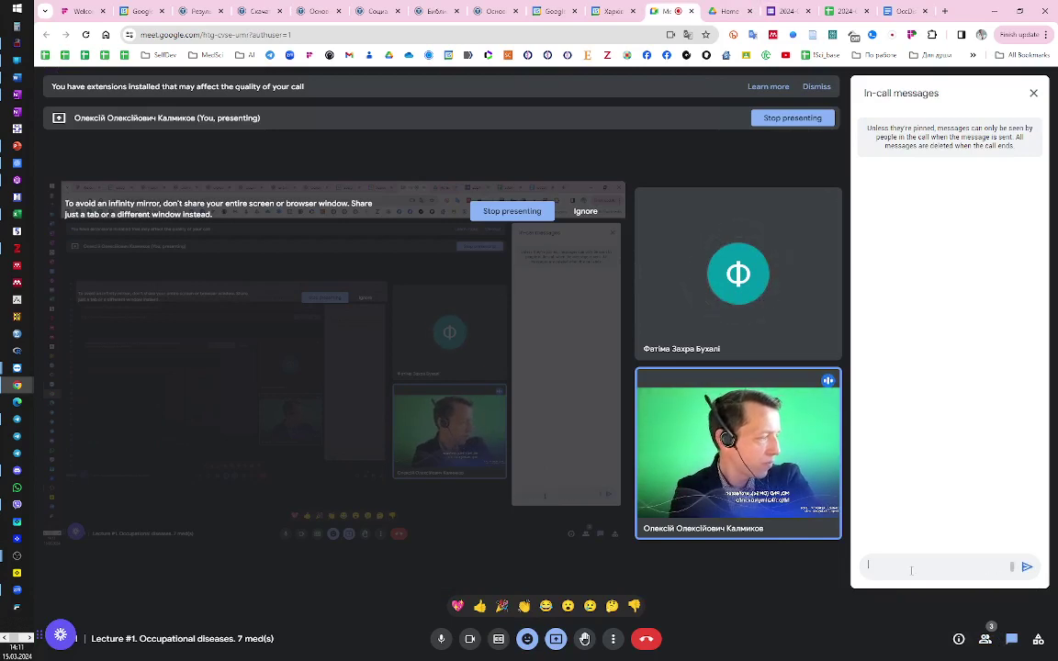
type("хУП")
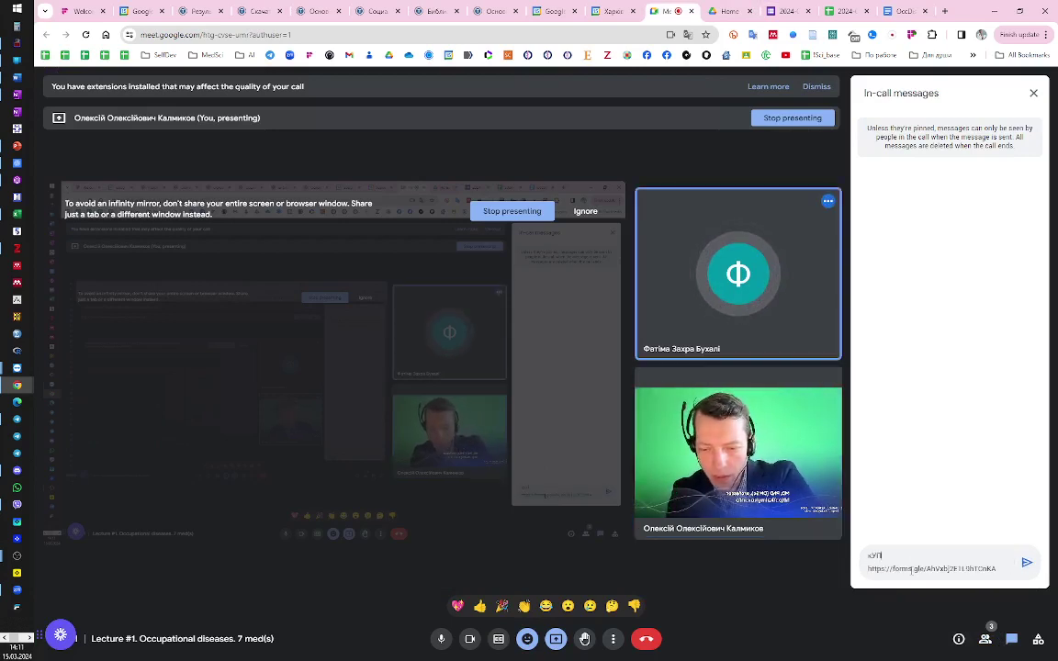
type("ШЫЕкфешщт")
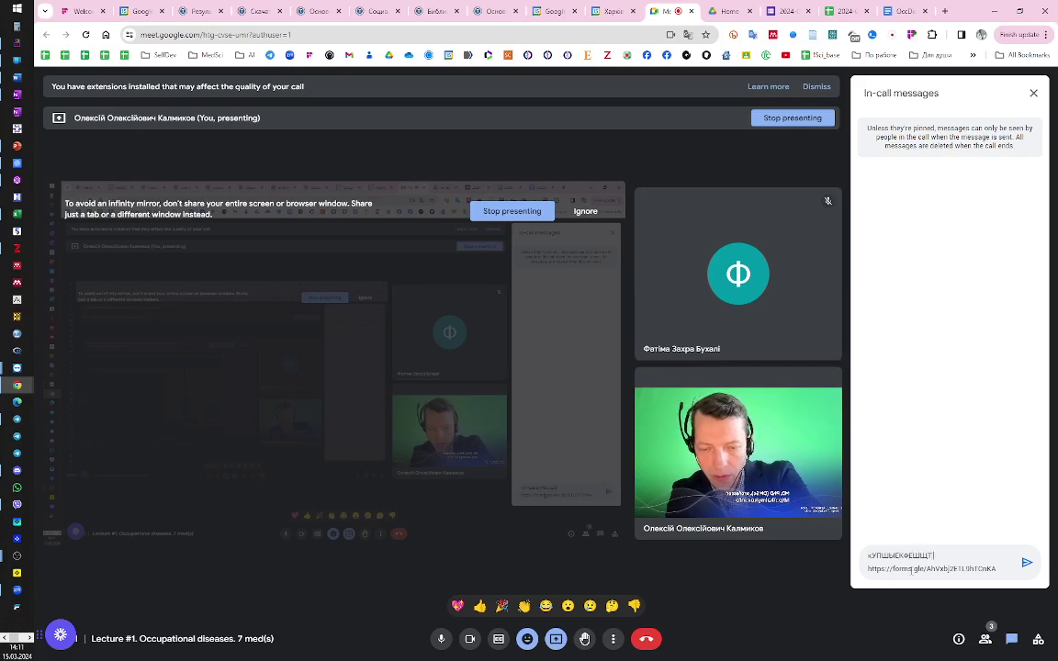
type(" form:")
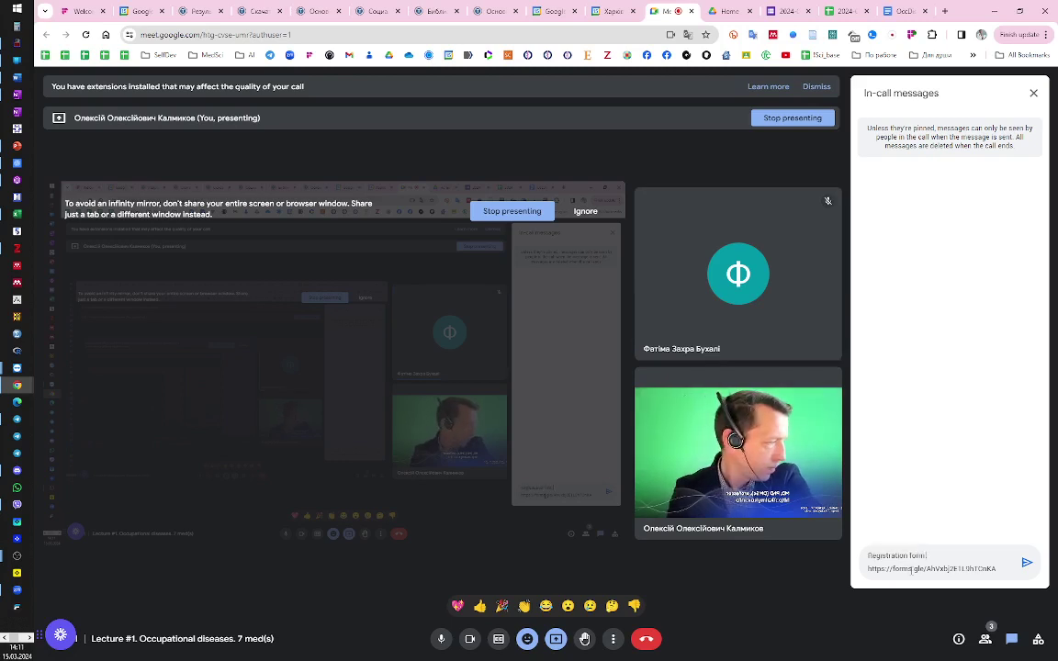
key("ctrl+a")
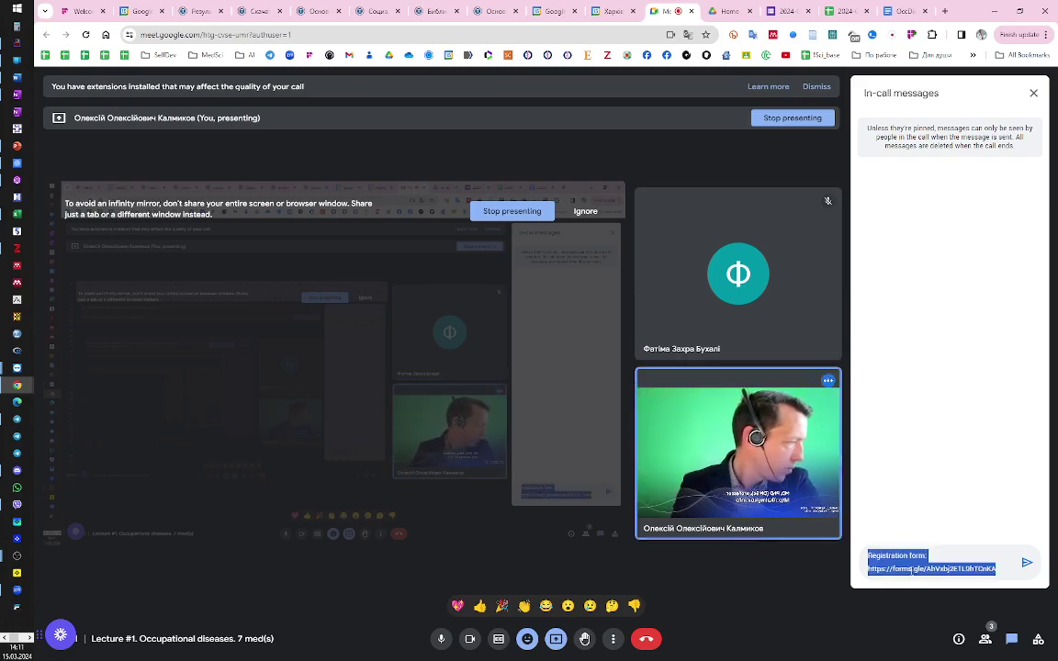
key("Return")
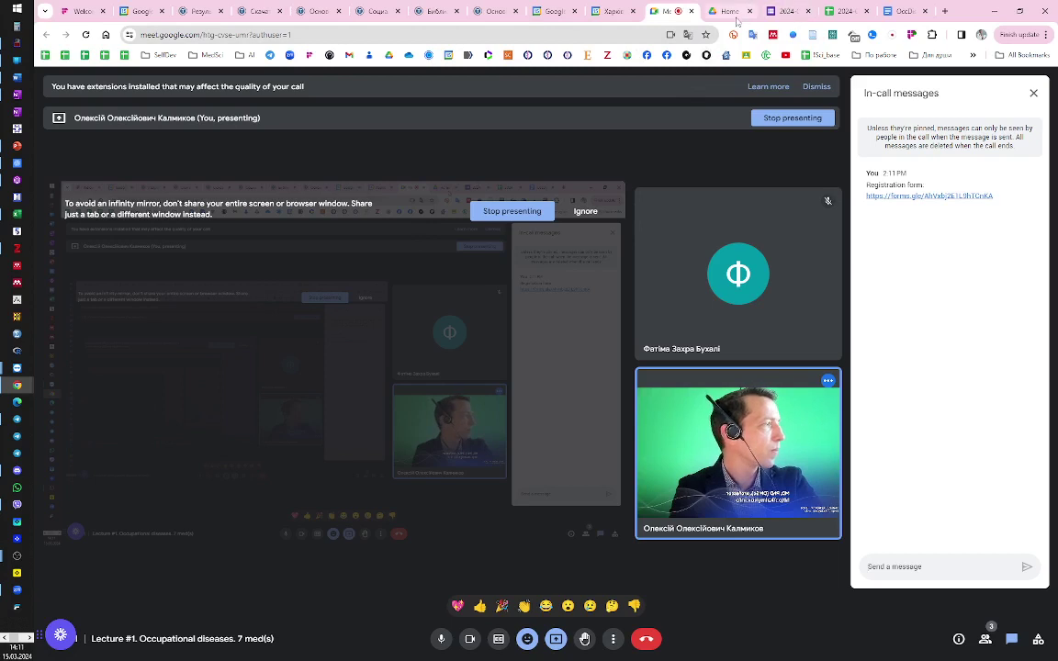
key("ctrl+t")
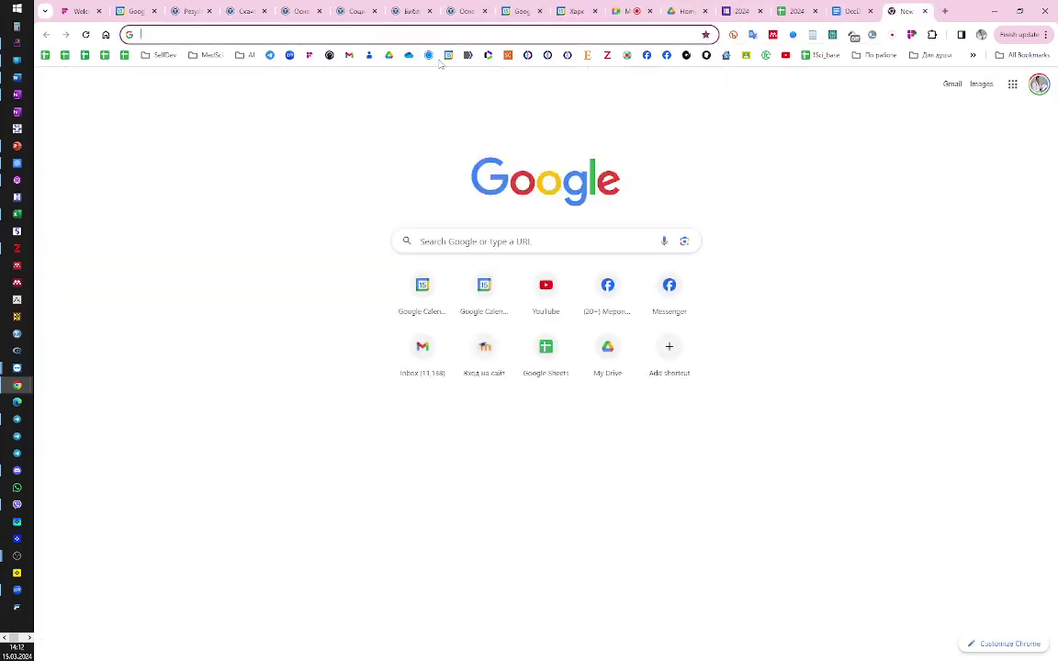
Switch Gmail to the university account
left_click(349, 55)
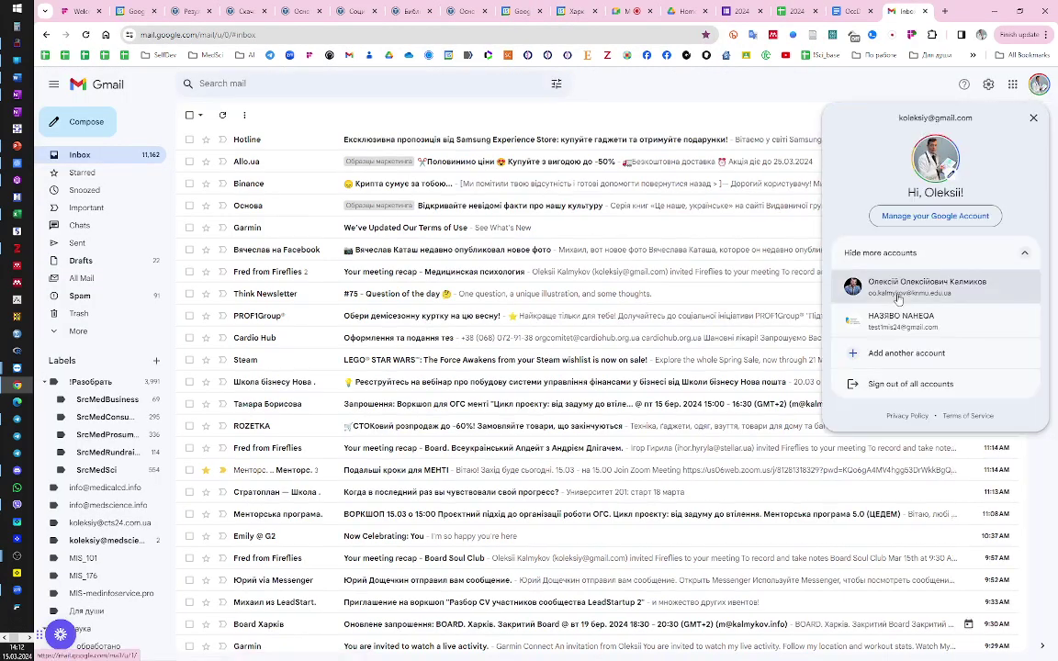
left_click(808, 265)
left_click(872, 11)
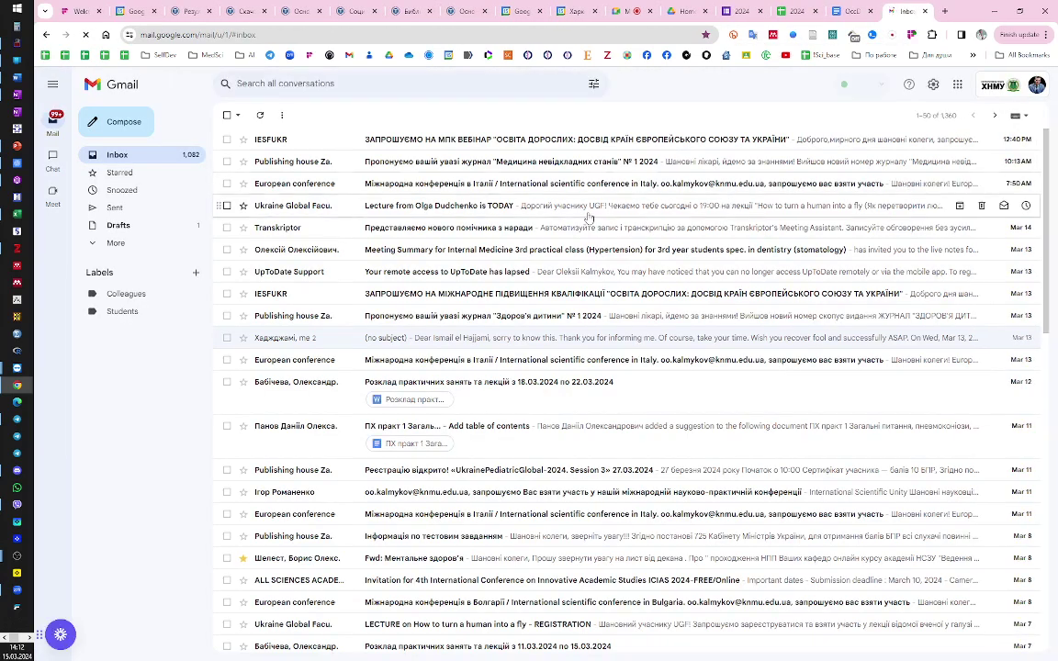
Start a new email with the registration form link pasted into the body
left_click(148, 129)
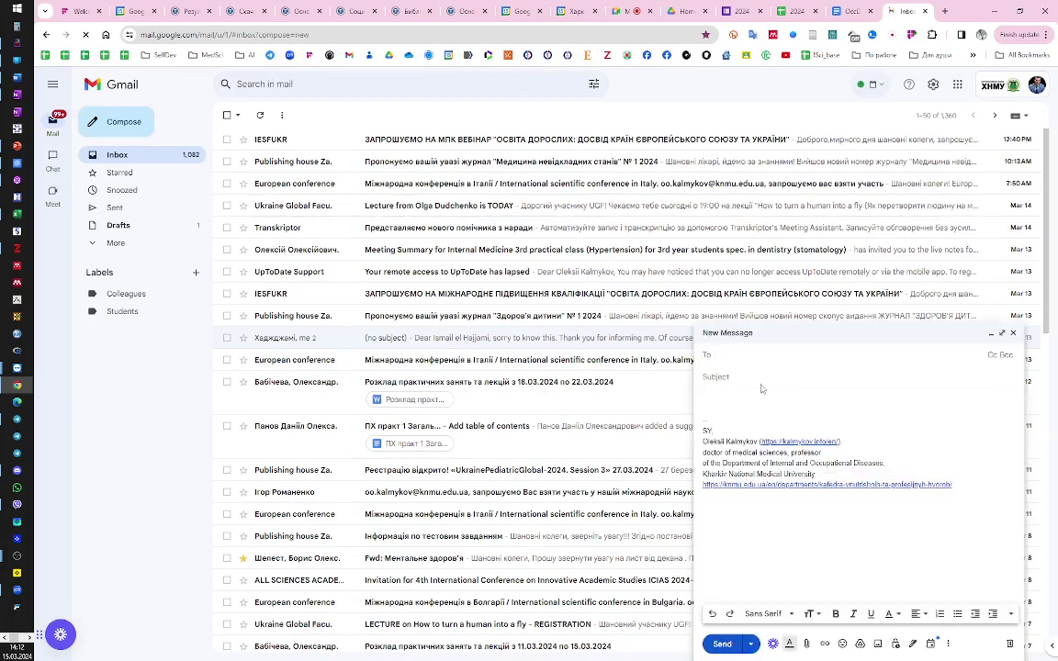
left_click(727, 405)
key("ctrl+v")
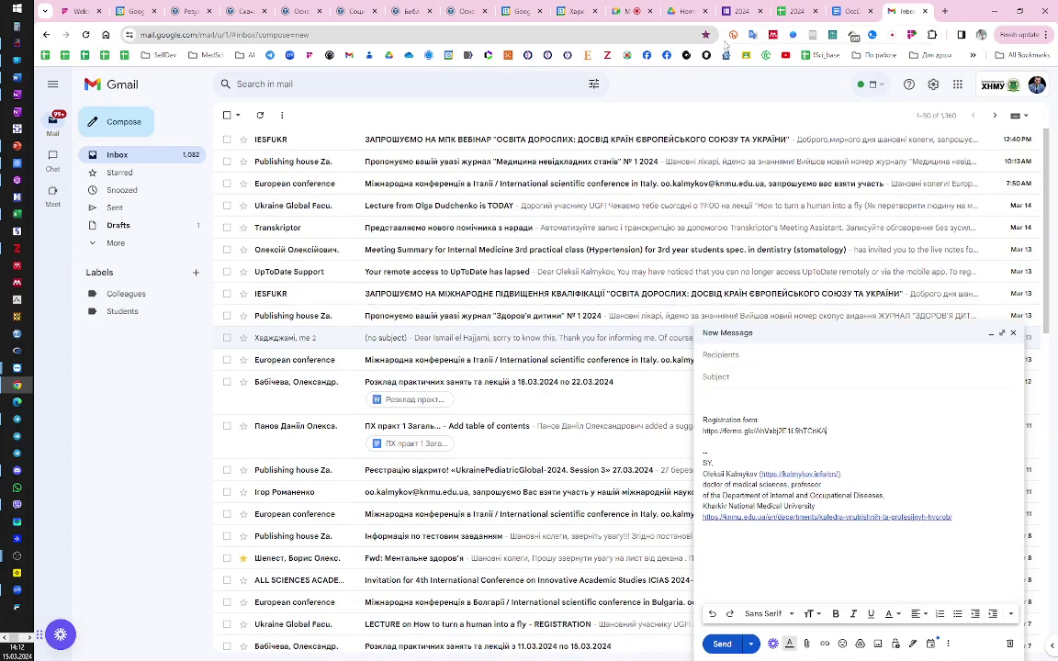
left_click(626, 11)
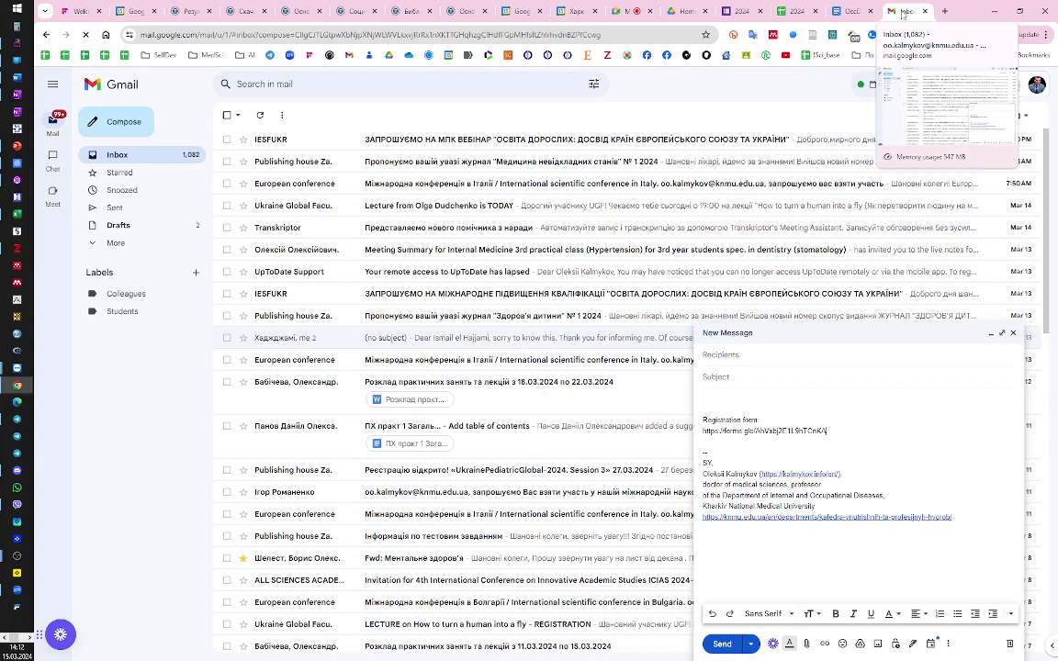
left_click(904, 12)
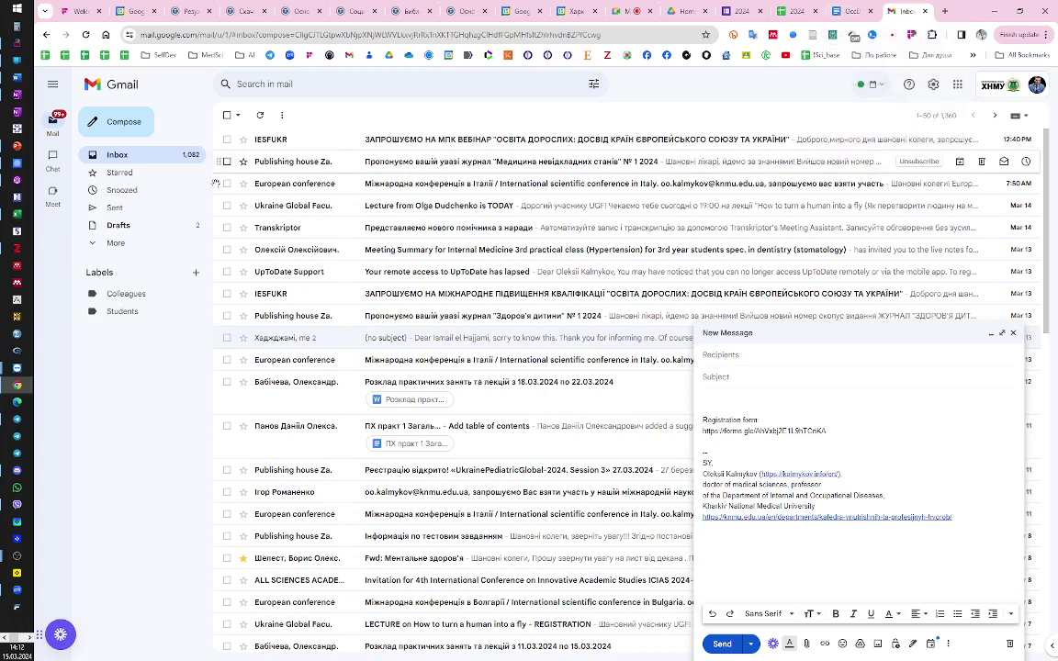
Open the sent email 'Професійні хвороби -- лекція 2024-02-22' and select its subject line
left_click(161, 207)
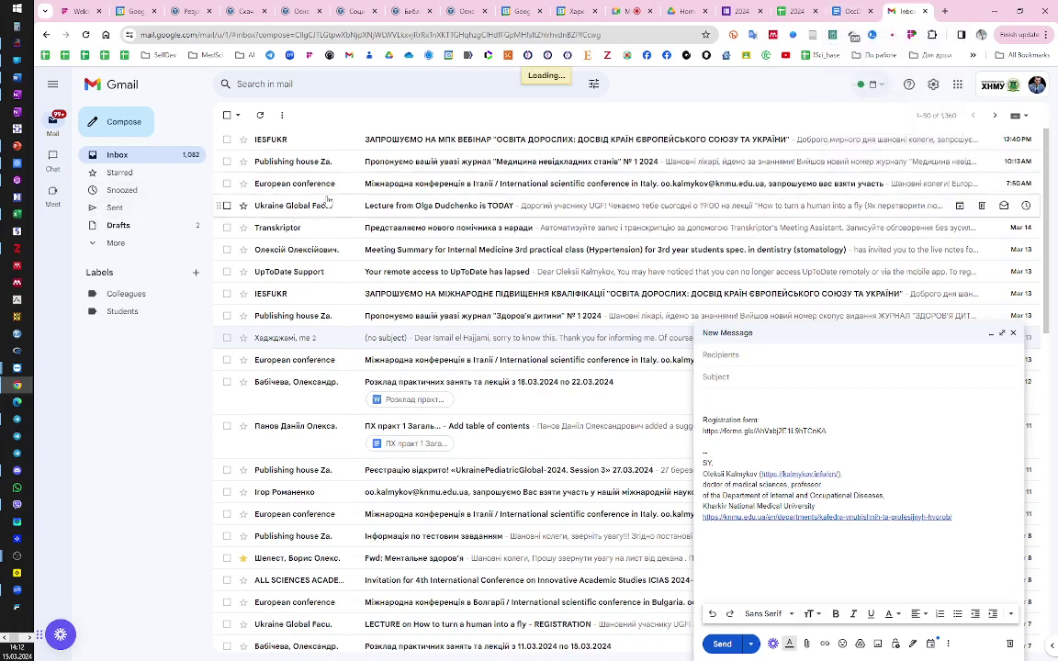
scroll(567, 283, "down", 2)
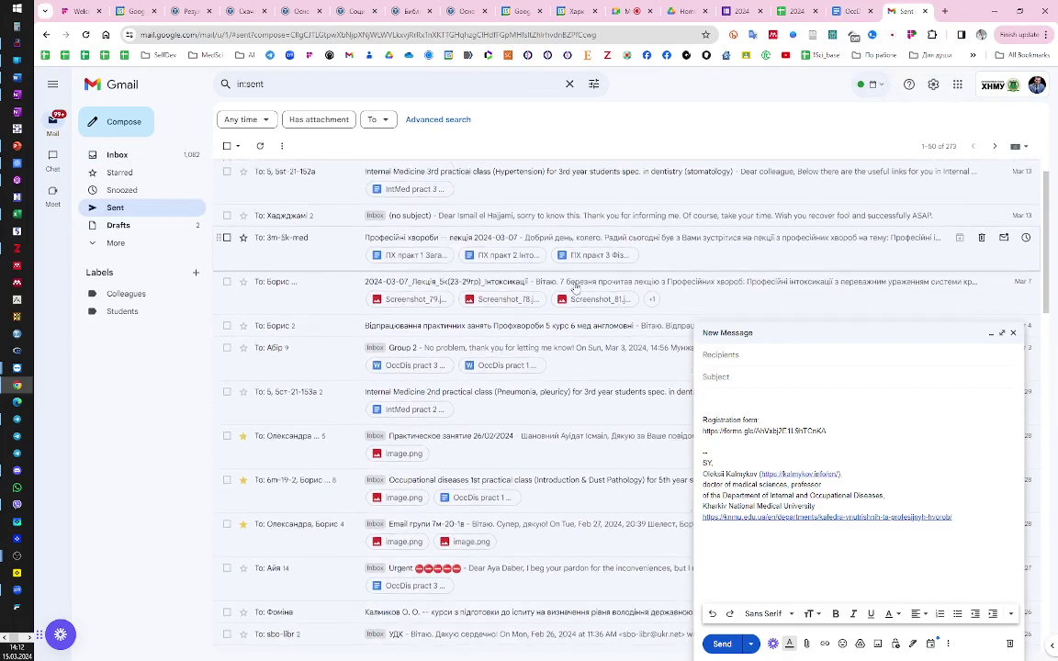
scroll(574, 287, "up", 2)
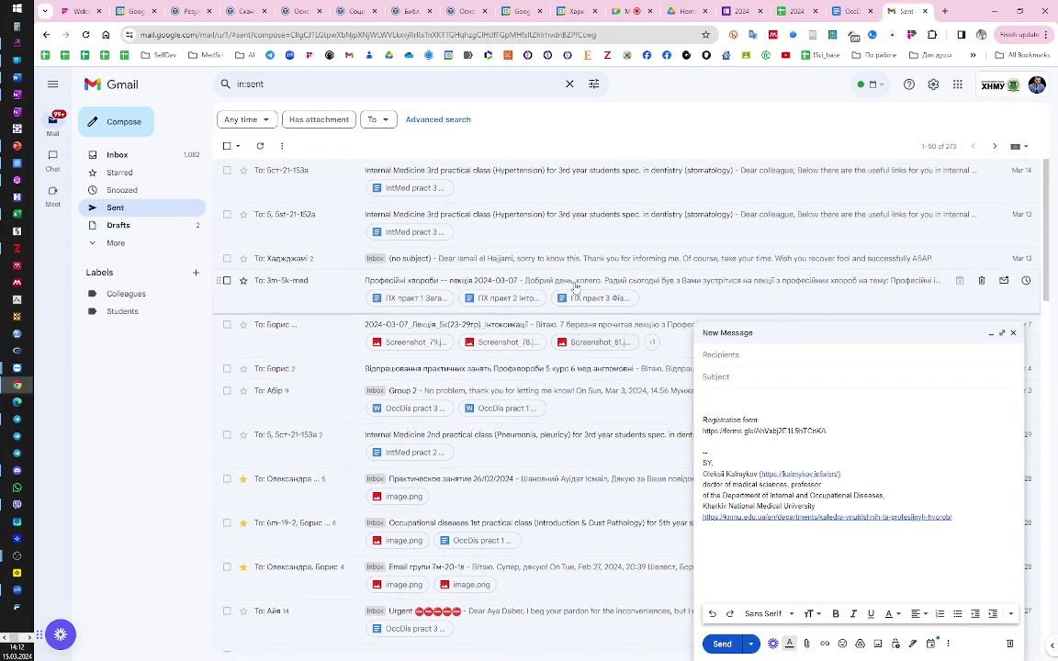
scroll(575, 288, "down", 3)
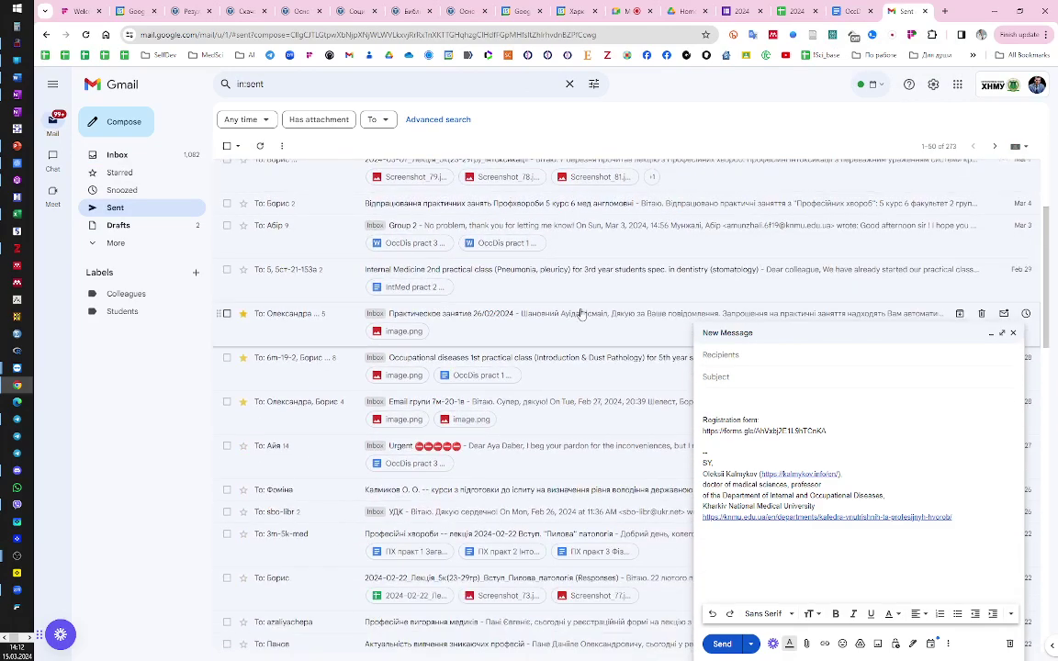
scroll(580, 314, "down", 1)
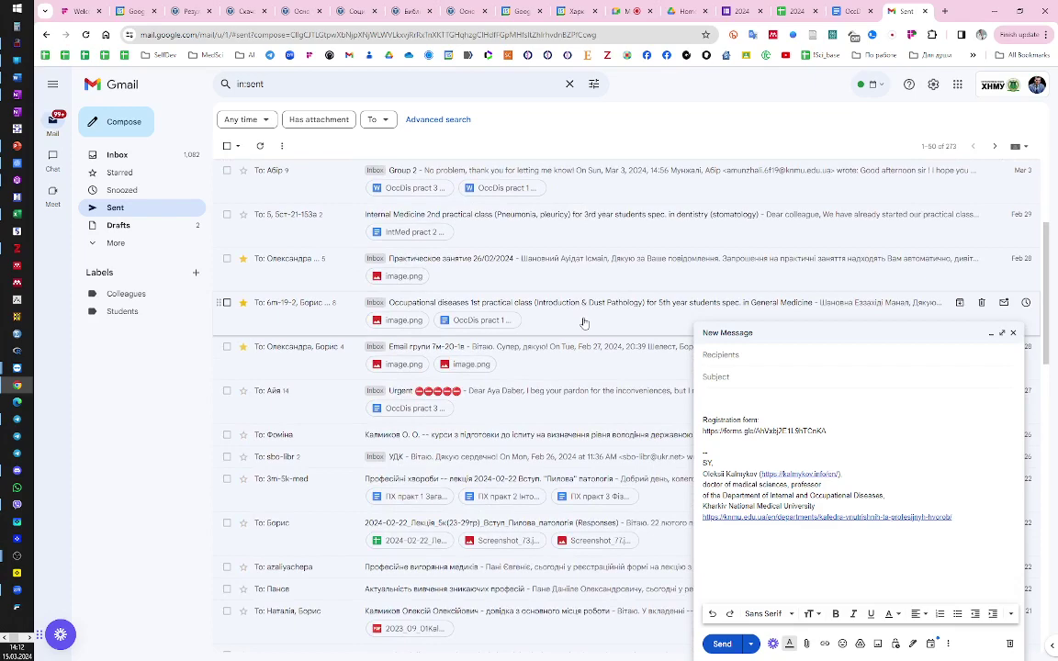
scroll(584, 323, "down", 5)
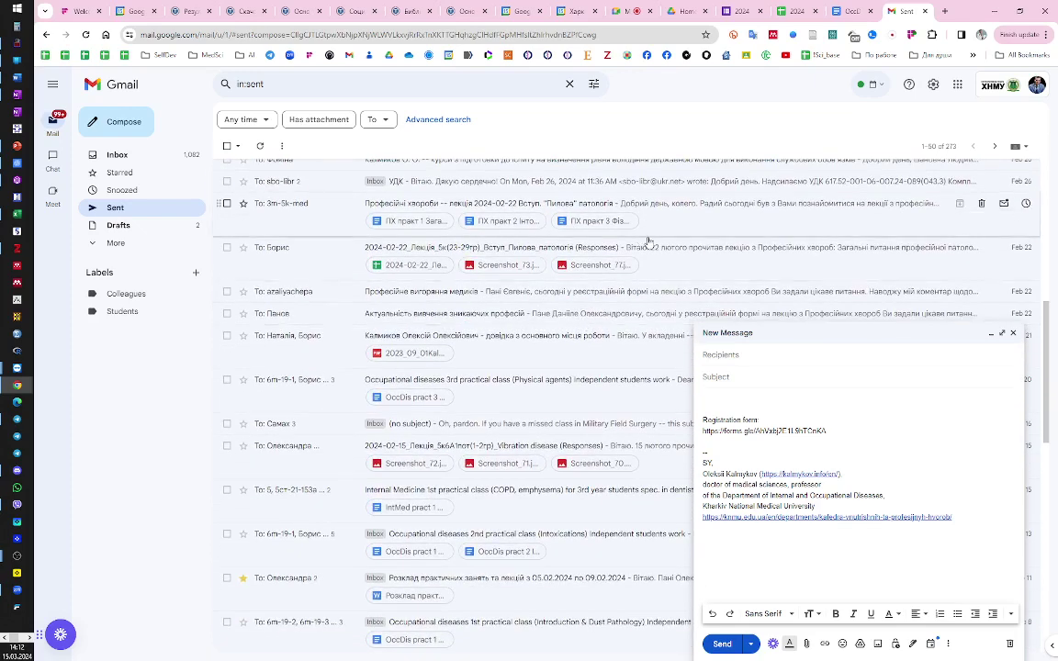
left_click(667, 223)
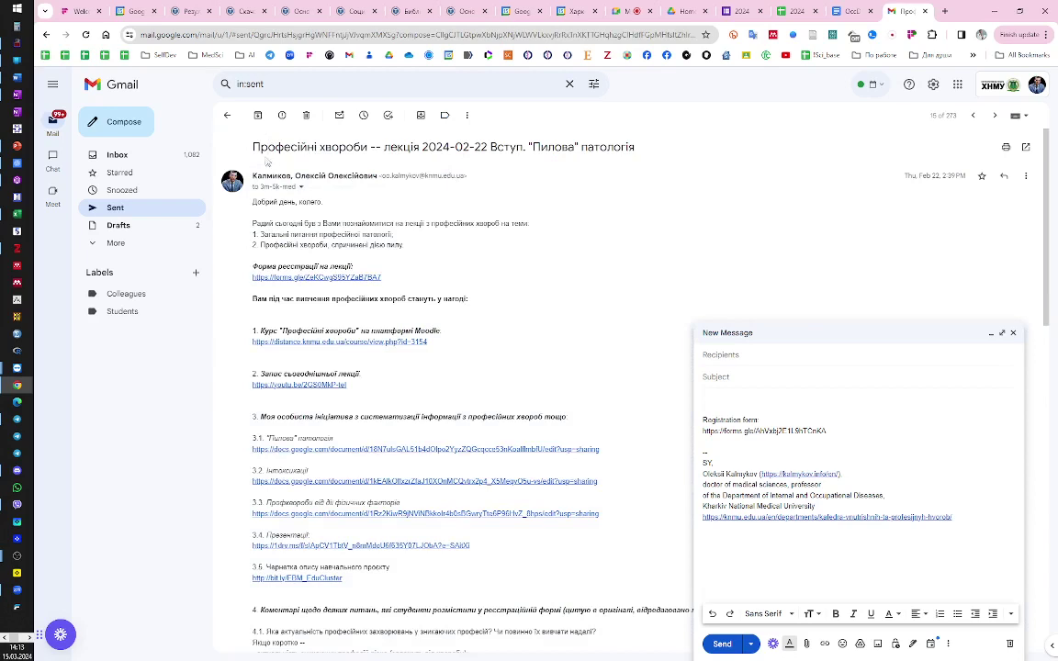
left_click_drag(256, 148, 598, 145)
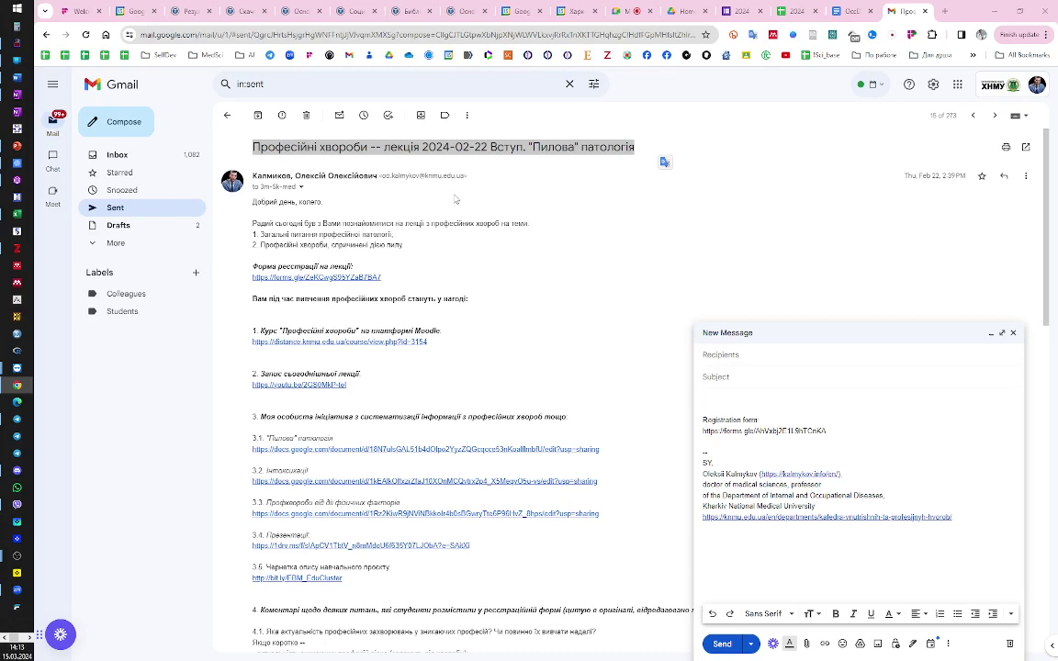
Paste the English subject into the draft and change its date to 2024-03-15
left_click(782, 375)
type("Occupational diseases -- lecture 2024-02-22 Introduction. \"Dust\" pathology")
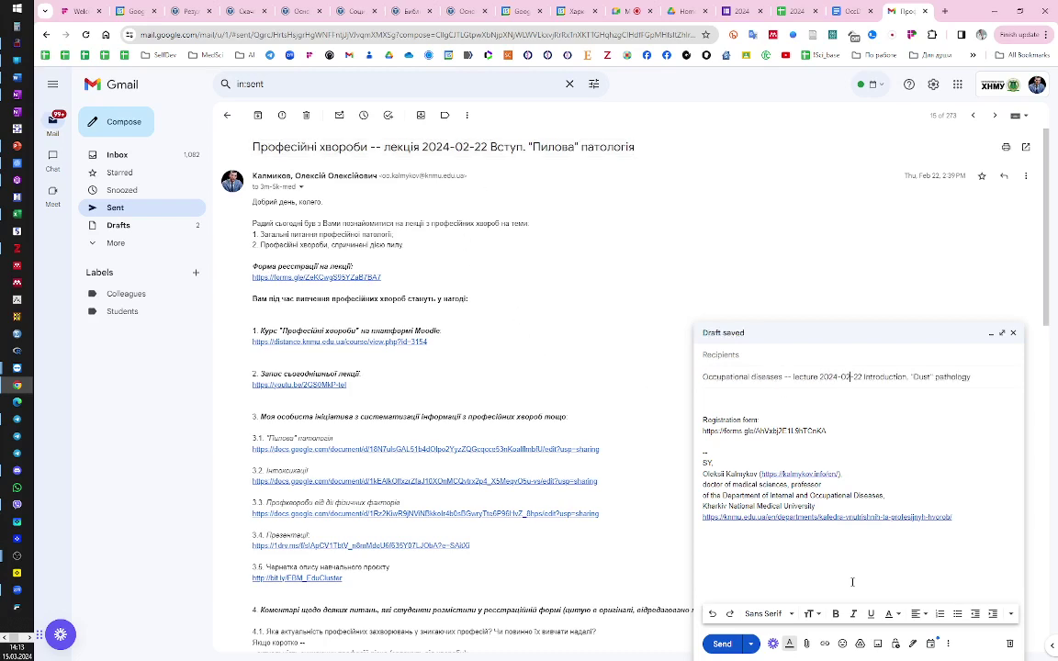
key("Delete")
type("3")
key("Right")
key("Delete")
key("Delete")
type("15")
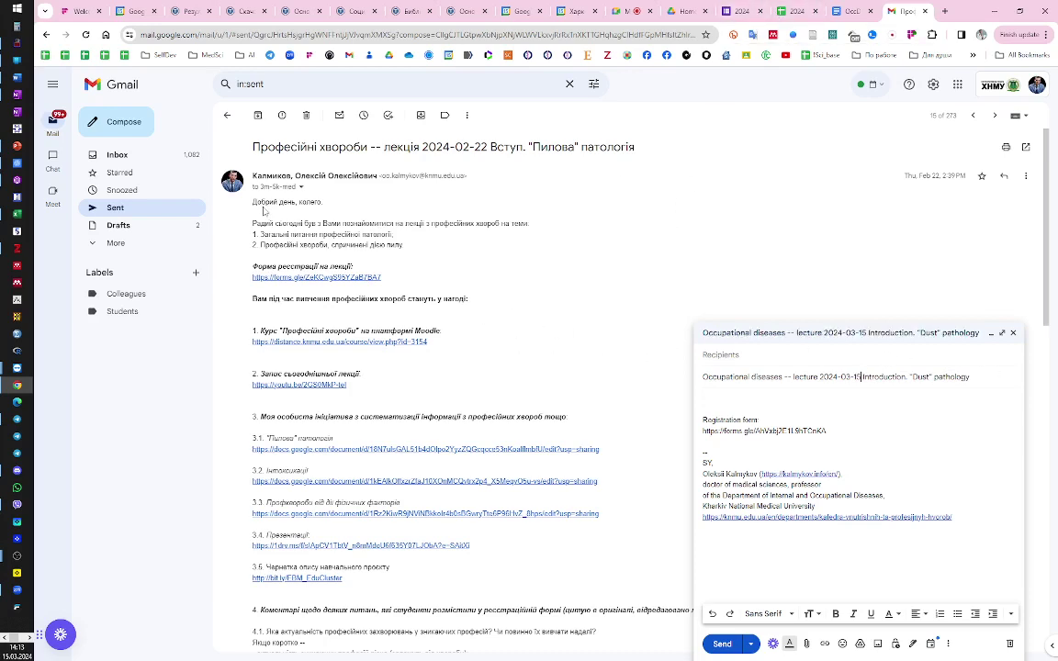
Select and copy the body text of the old lecture email
left_click_drag(253, 202, 569, 514)
scroll(570, 514, "down", 2)
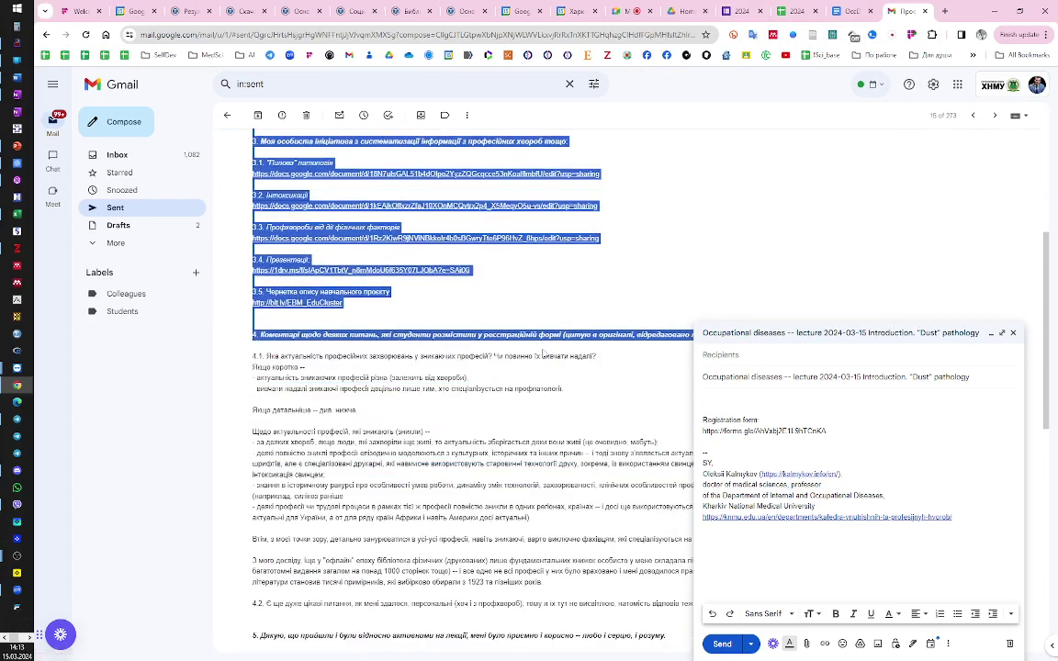
left_click_drag(543, 353, 566, 404)
scroll(551, 354, "down", 3)
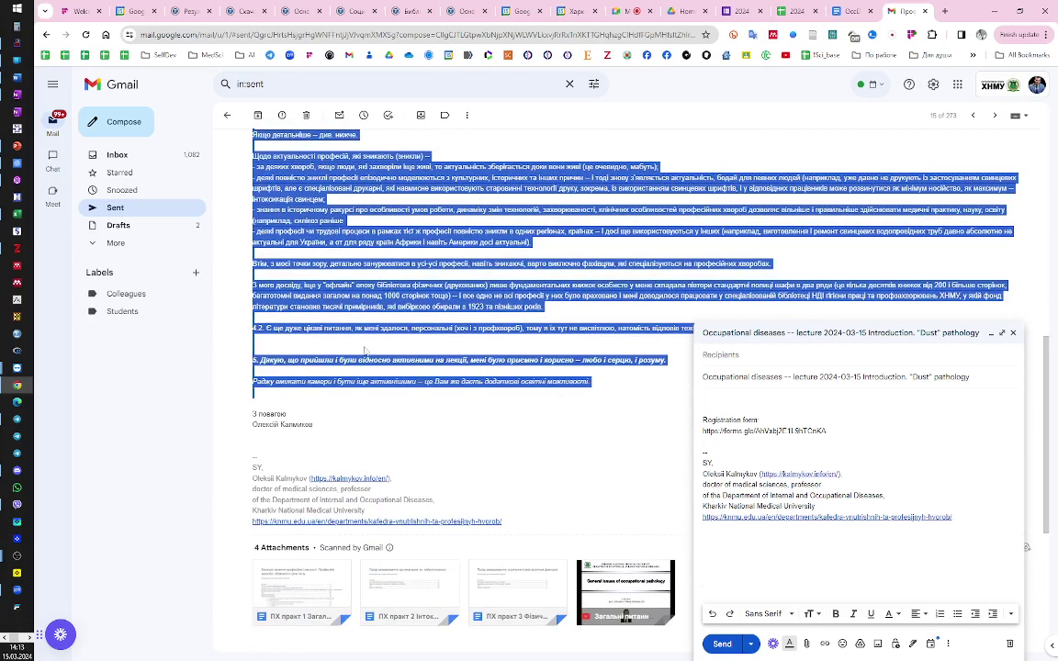
key("alt+Tab")
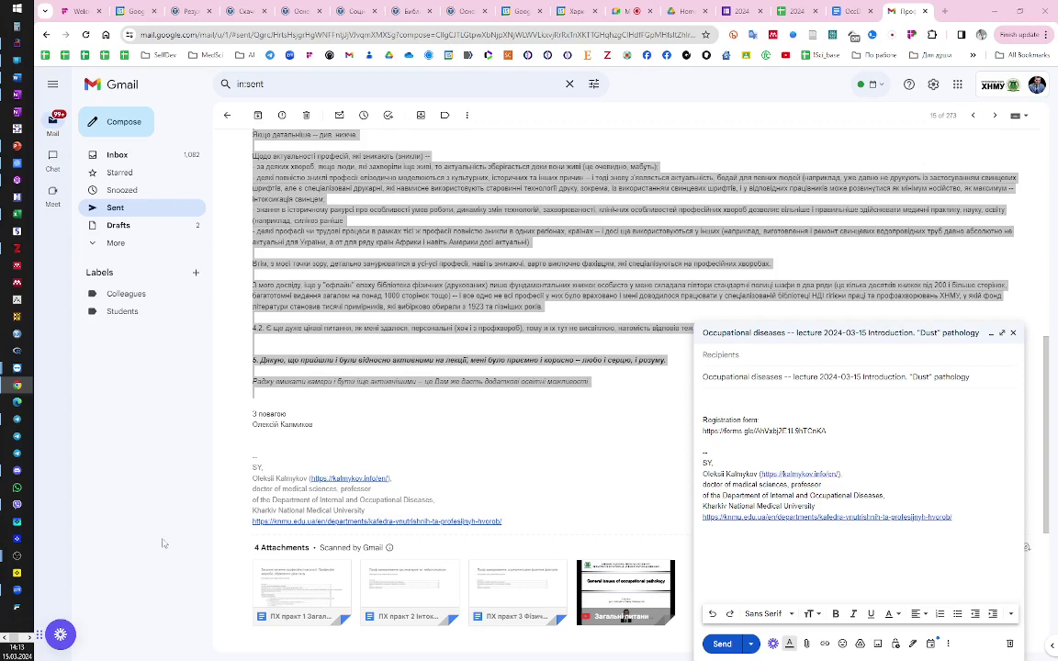
Paste the English lecture text into the draft and delete the duplicate registration form lines
left_click(771, 400)
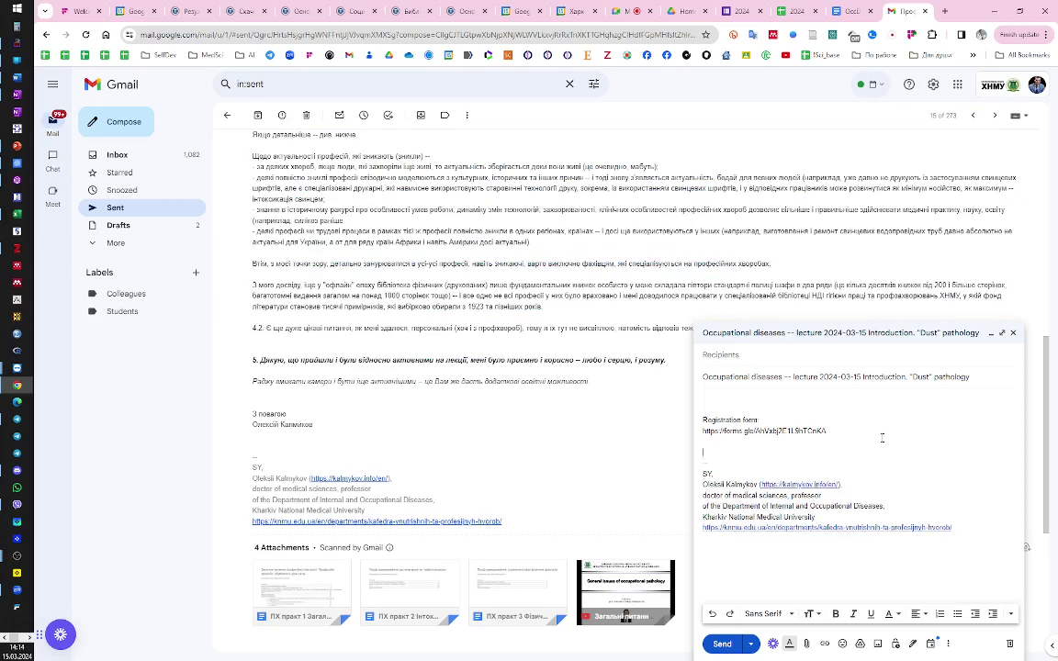
key("ctrl+v")
key("ctrl+Home")
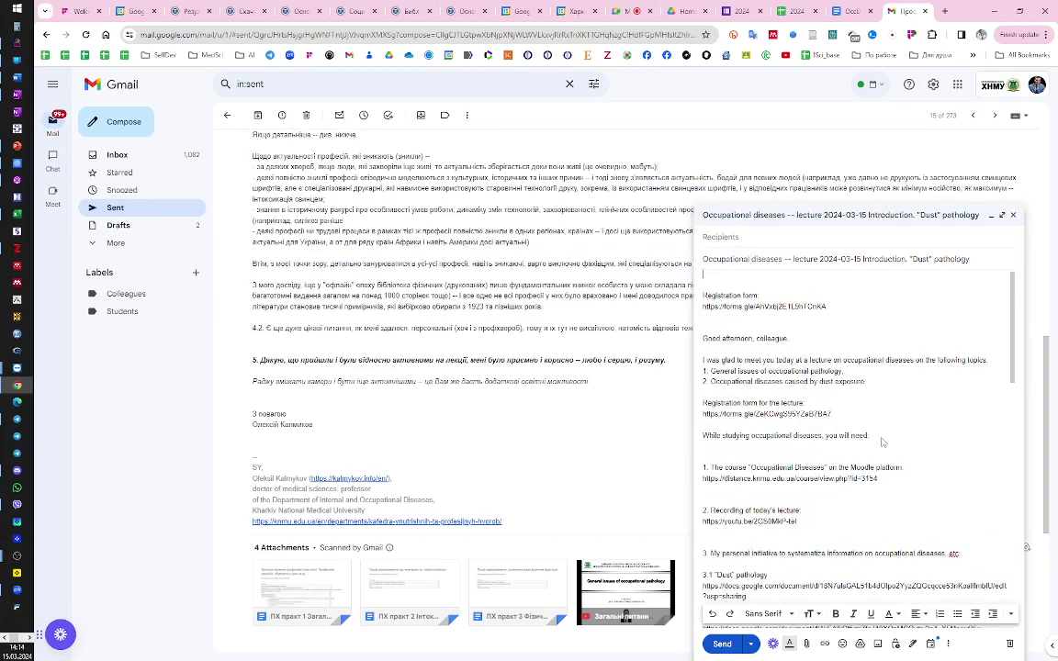
key("shift+Down")
key("shift+Down")
key("shift+Down")
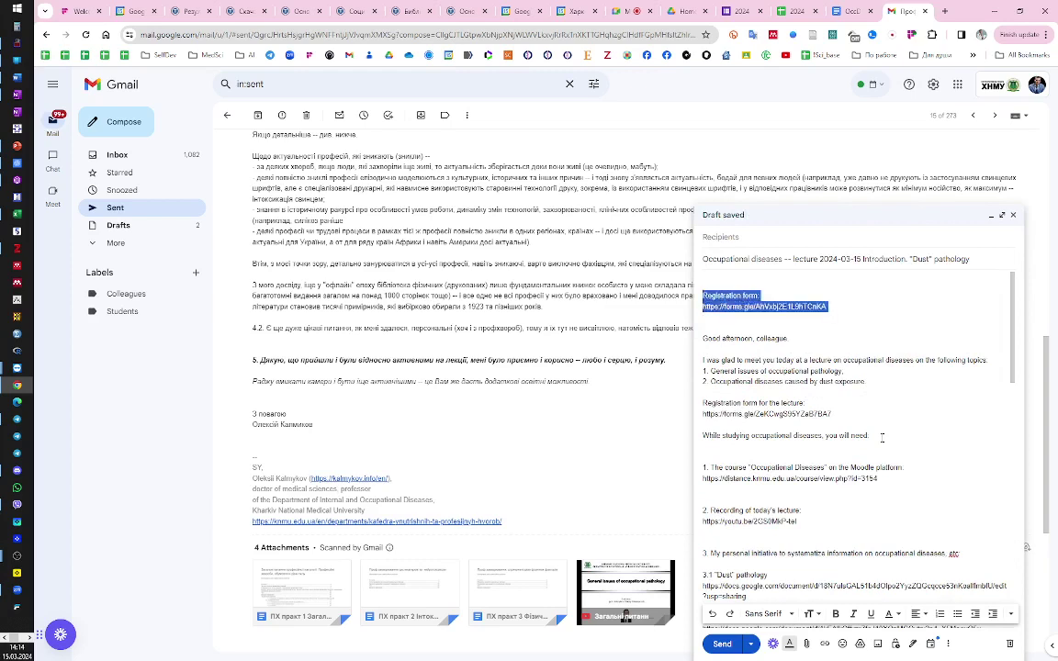
key("Right")
key("shift+End")
key("ctrl+c")
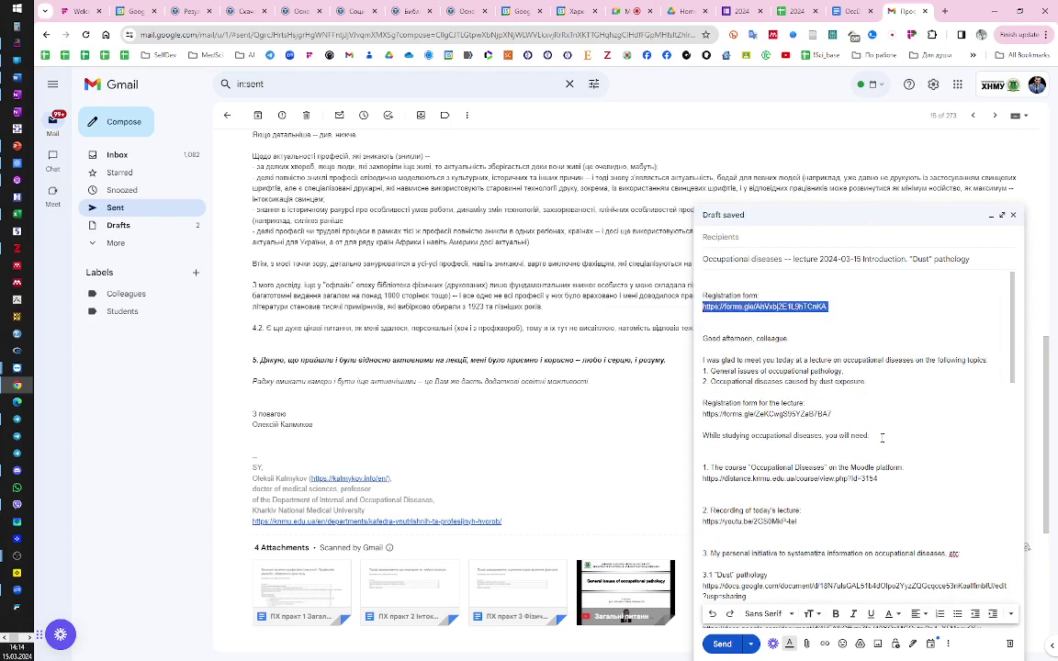
key("BackSpace")
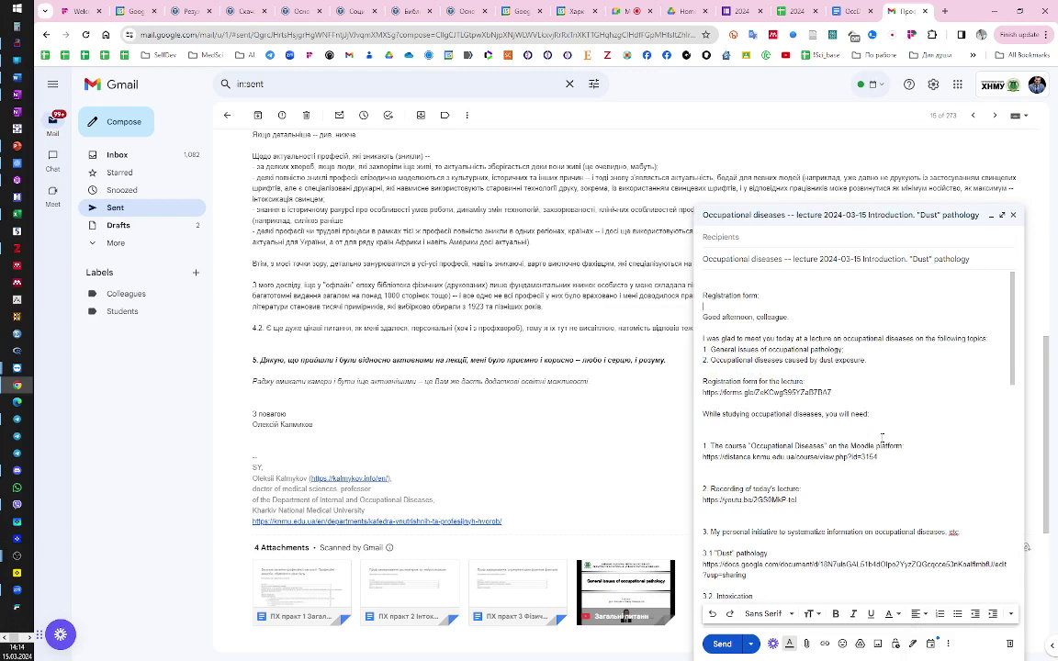
key("shift+Up")
key("shift+Up")
key("BackSpace")
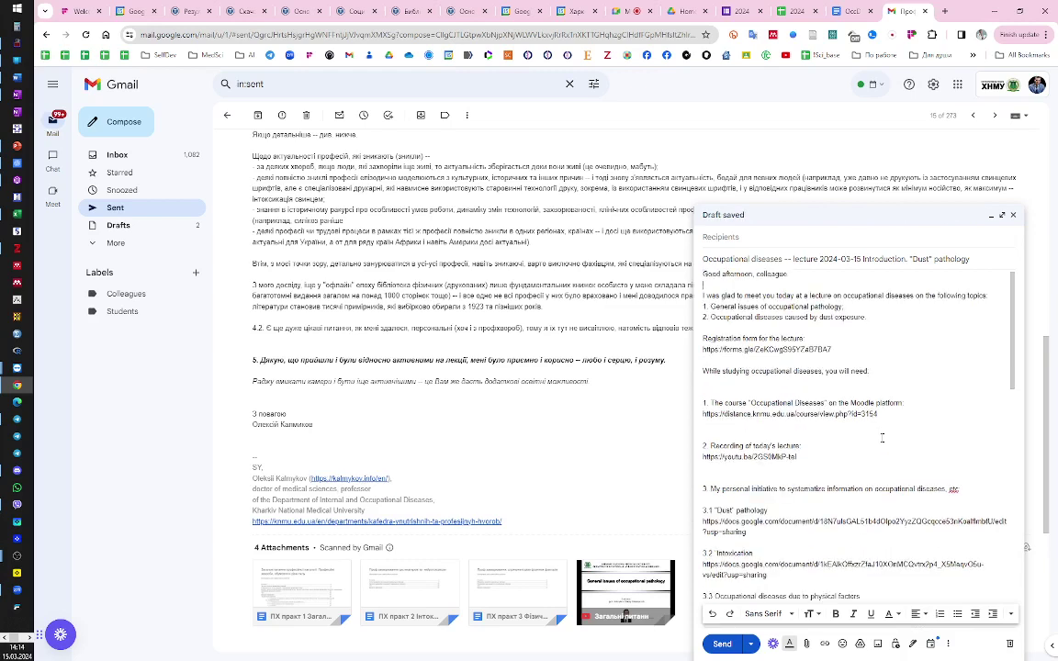
Insert the new registration form link and delete the old Moodle course link
key("ctrl+v")
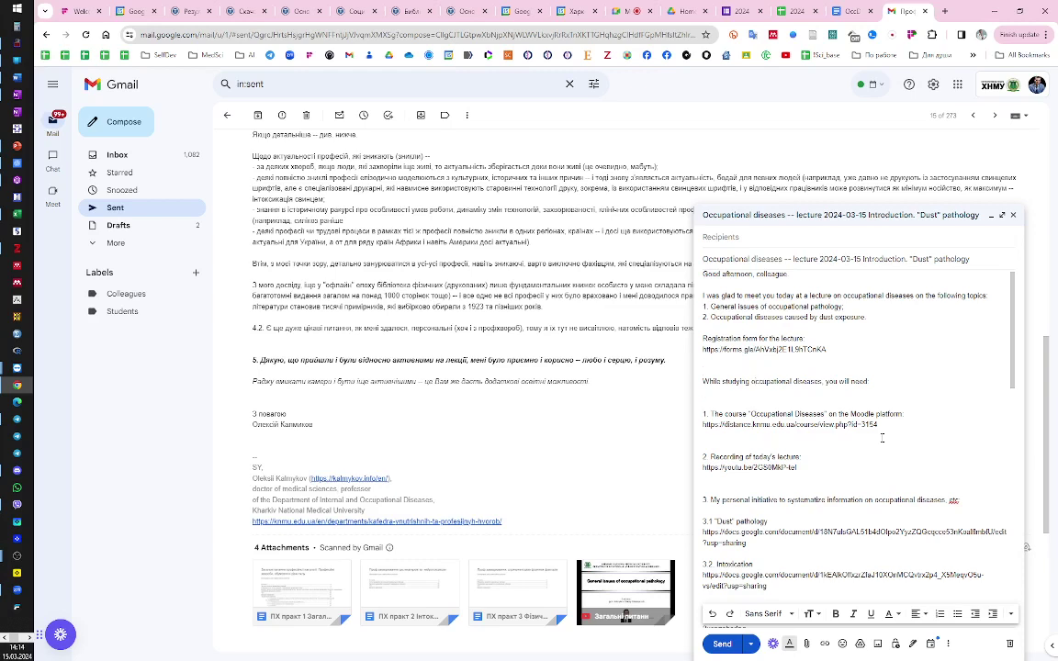
key("shift+Home")
key("BackSpace")
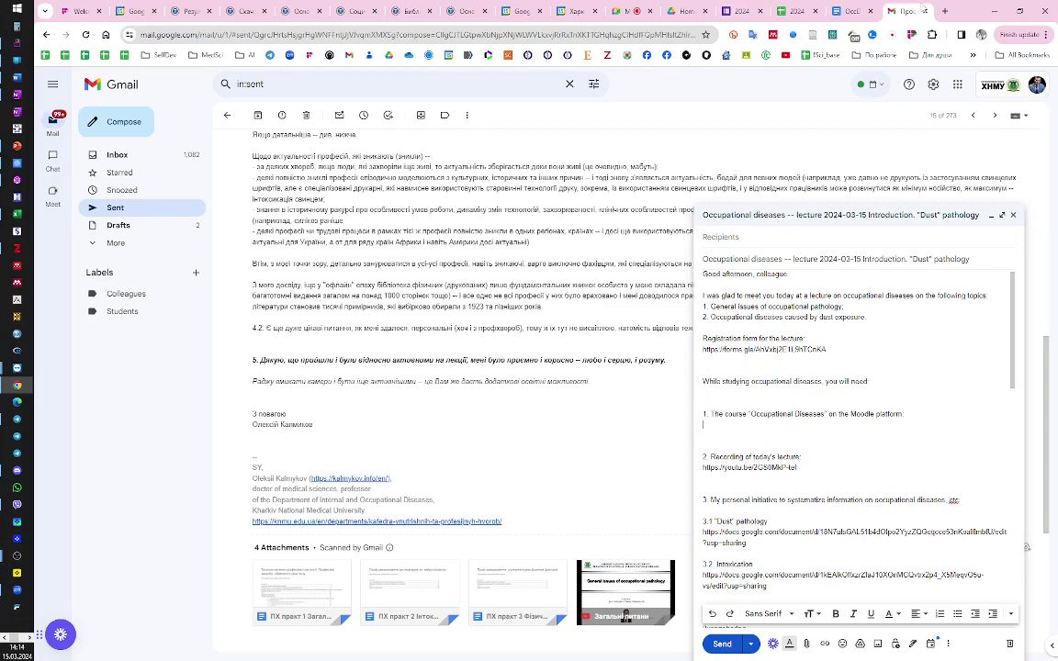
left_click(943, 11)
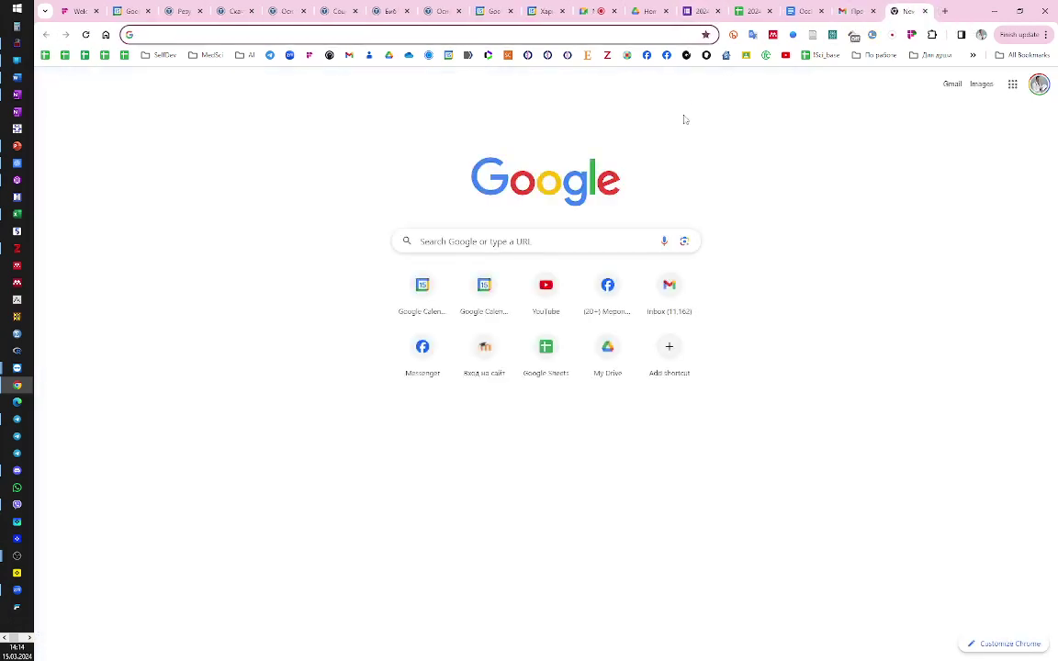
Open the university distance-learning system from the КАФЕДРА work bookmarks folder
left_click(971, 55)
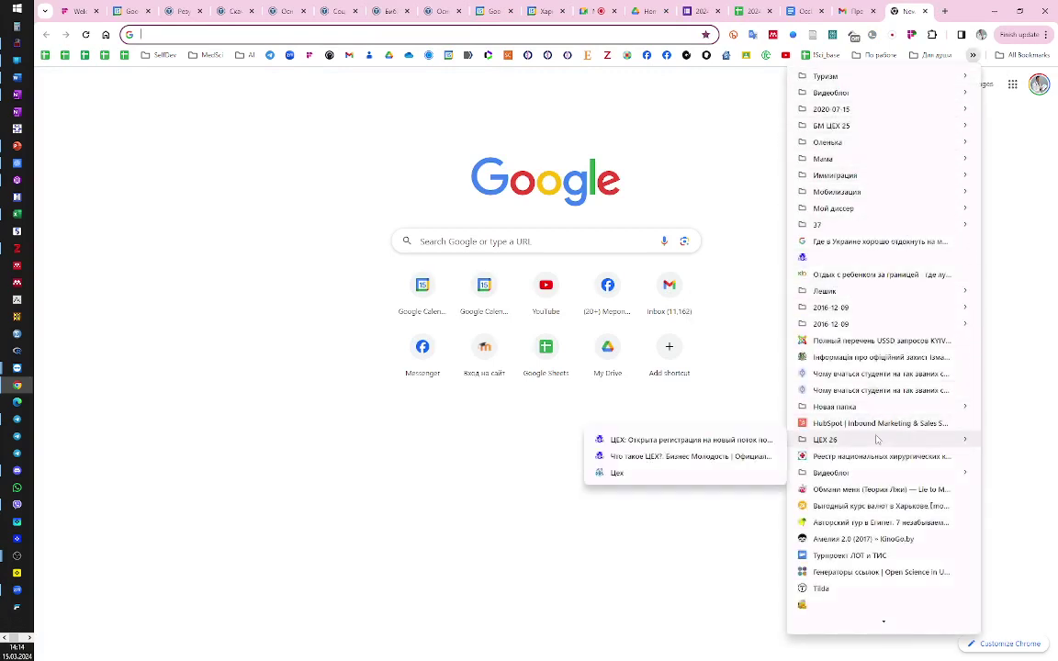
mouse_move(862, 181)
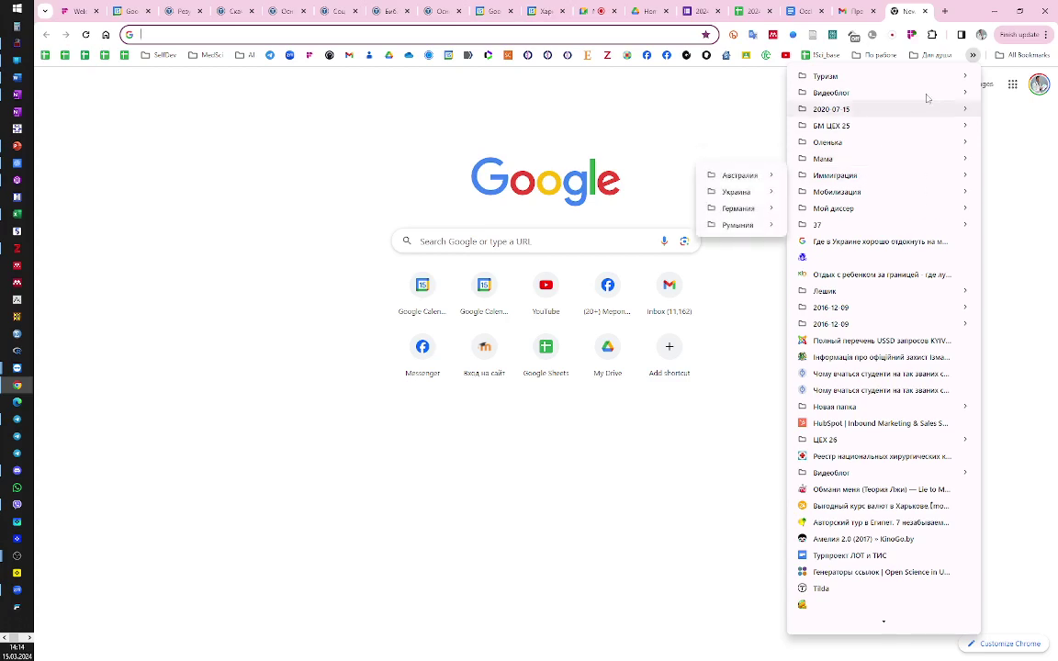
left_click(895, 57)
left_click(882, 55)
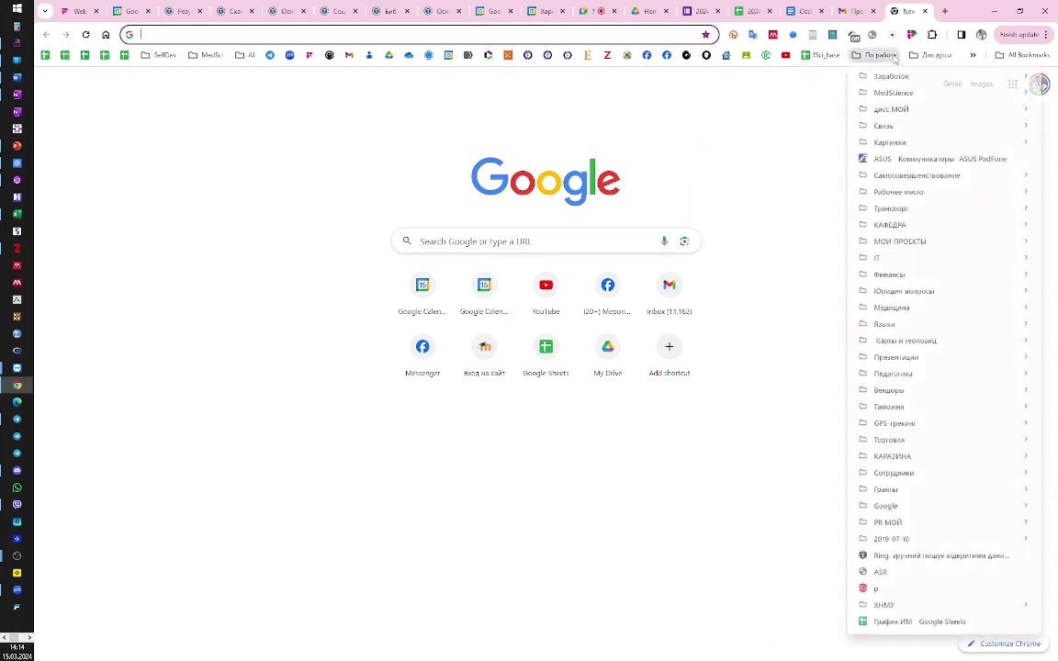
mouse_move(889, 225)
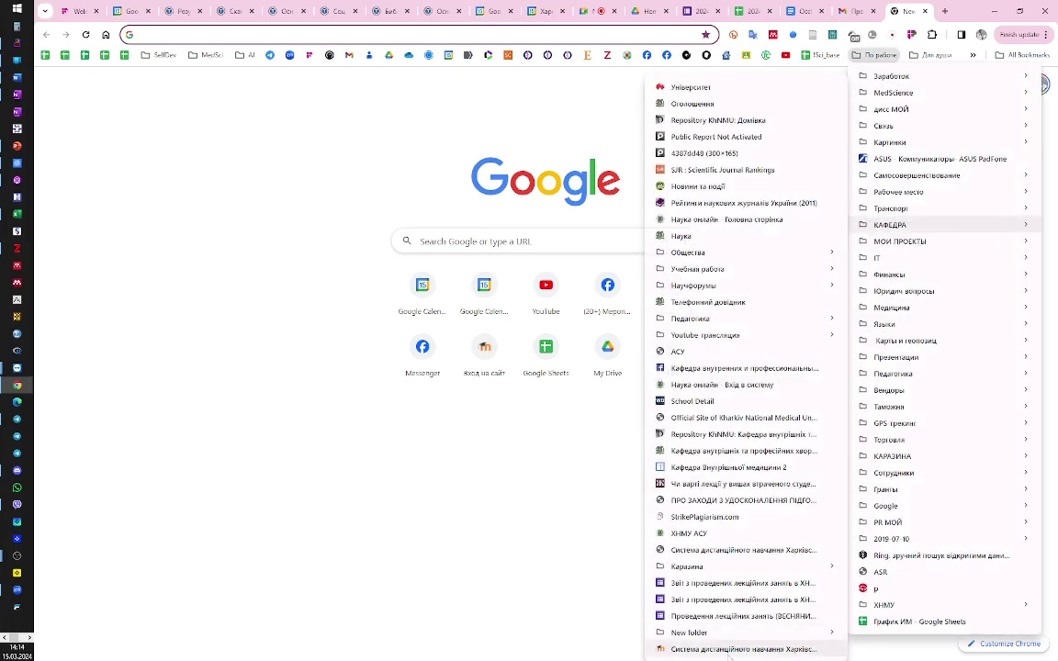
left_click(730, 649)
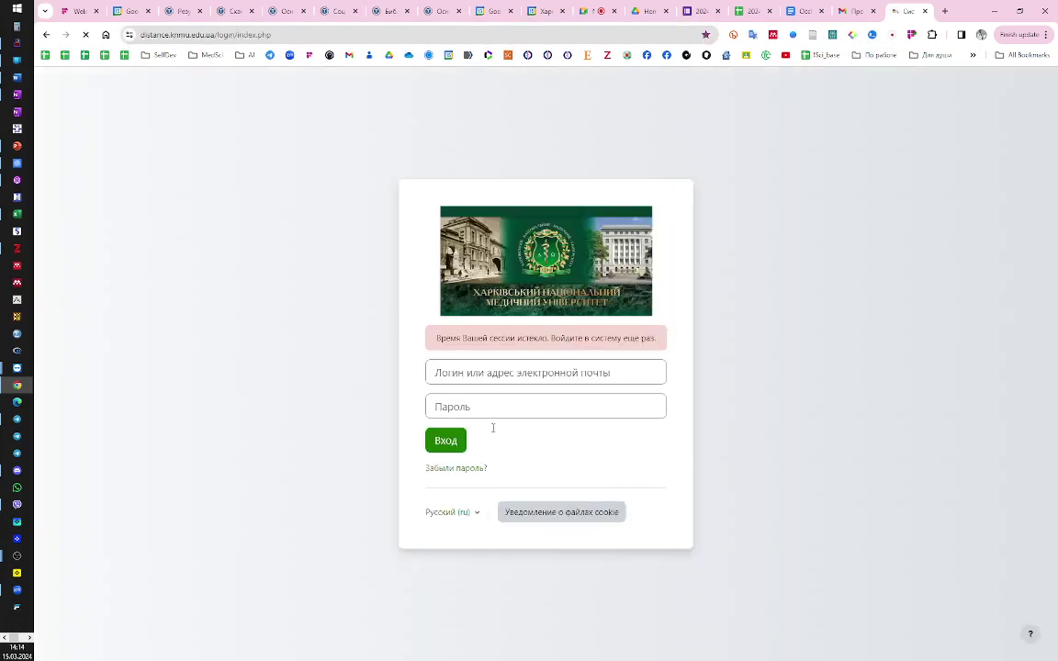
Unlock the RoboForm password manager with its master password to show saved logins
left_click(654, 372)
left_click(707, 359)
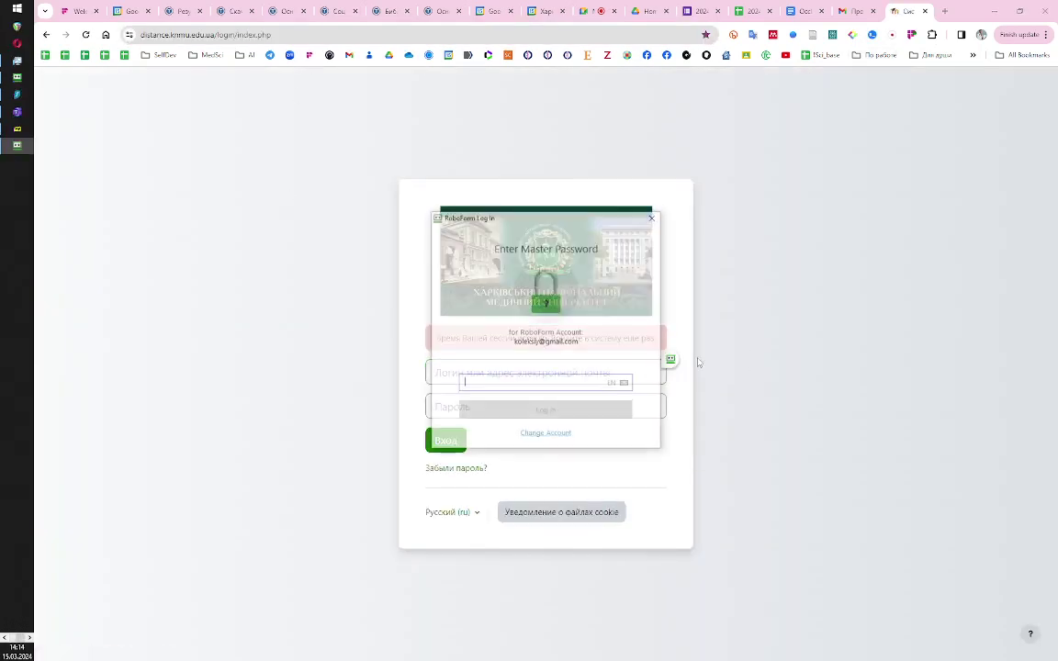
type("•••")
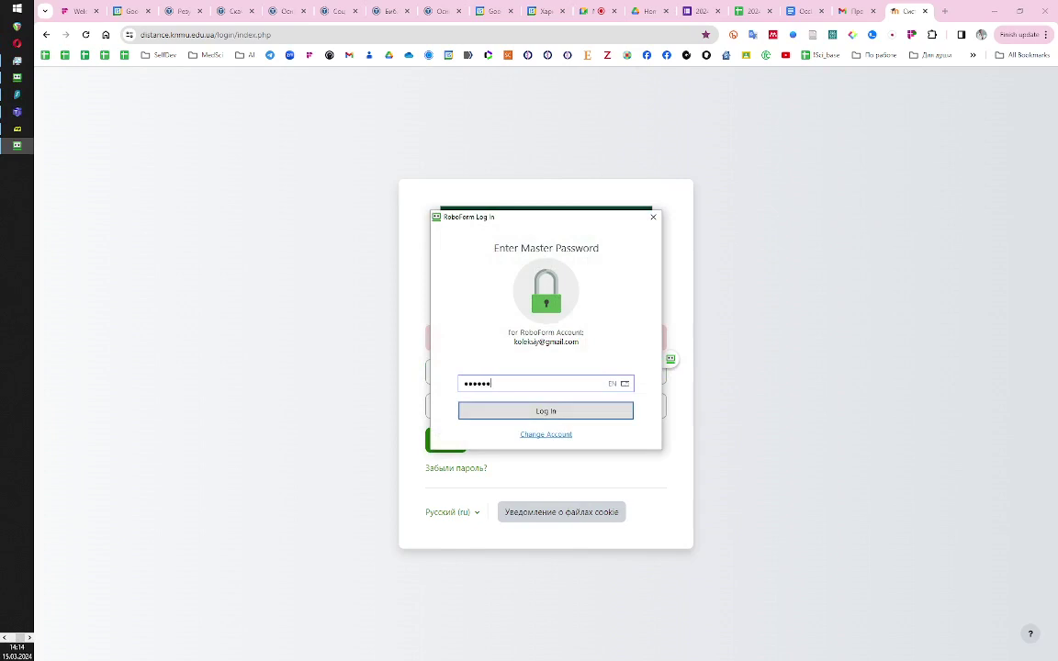
type("•••")
key("Return")
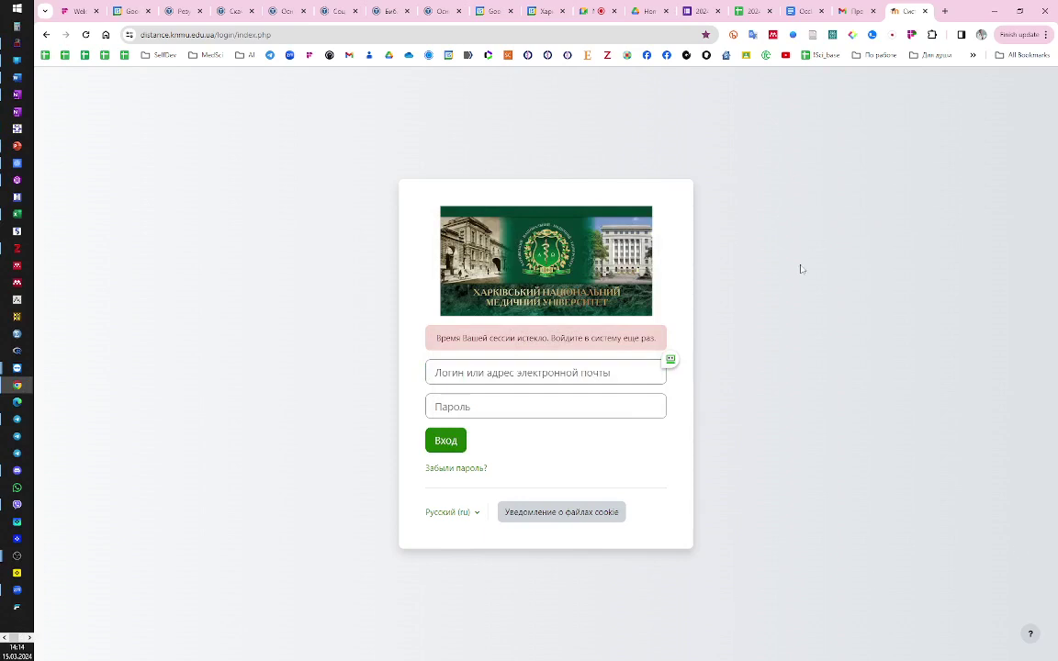
left_click(670, 359)
Sign in to Moodle with the saved login and open the Occupational Diseases course
left_click(701, 361)
left_click(450, 442)
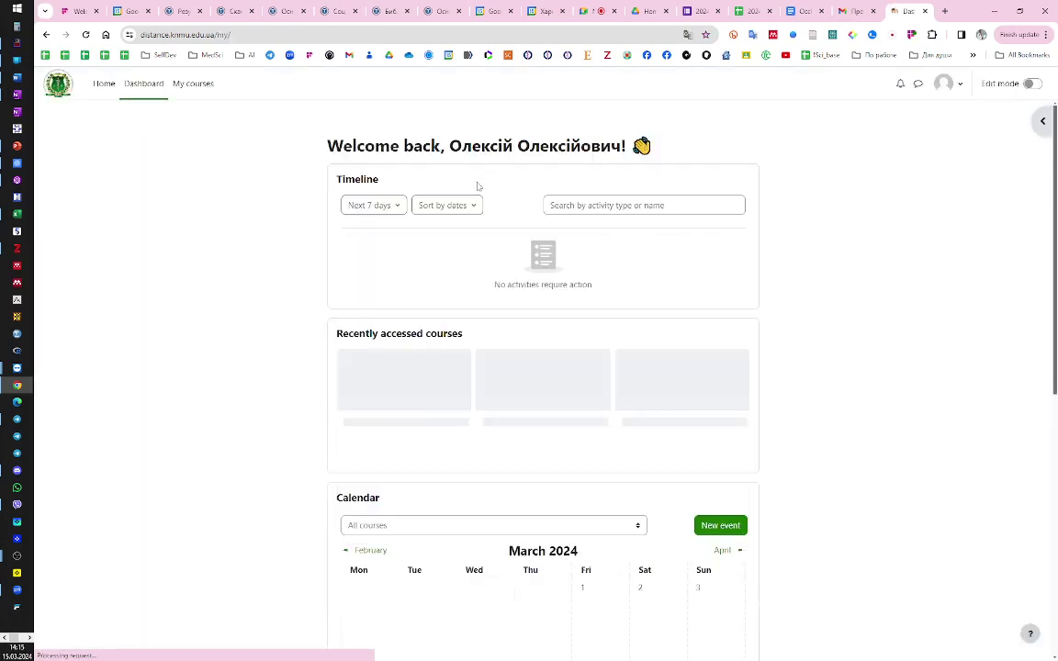
left_click(200, 91)
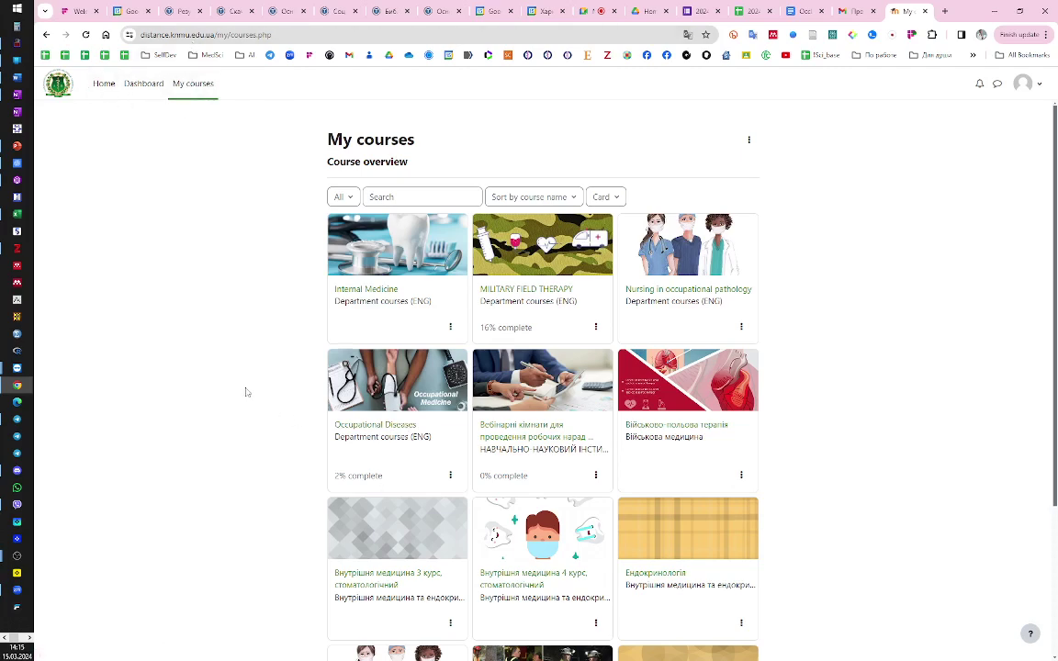
scroll(246, 392, "down", 3)
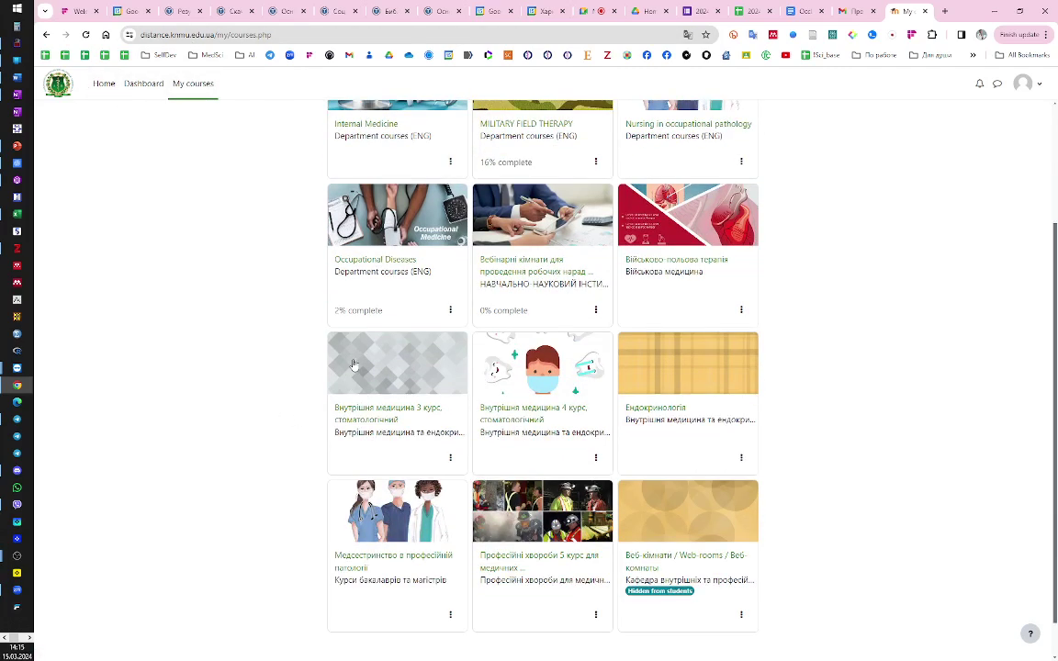
left_click(371, 261)
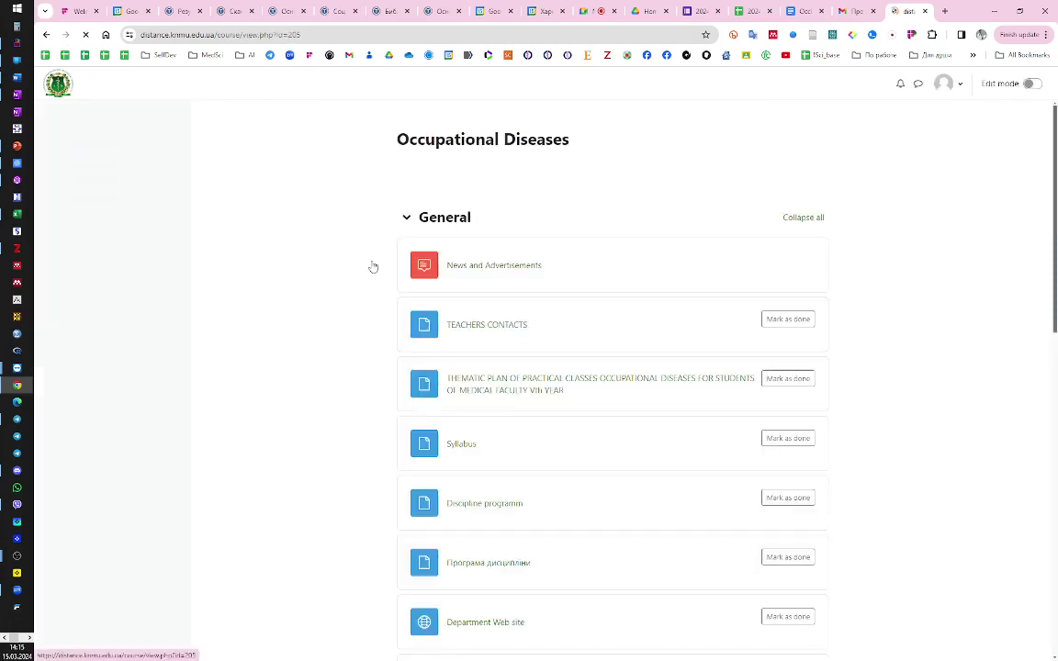
Paste the course page URL under the Moodle course line in the Gmail draft
left_click(303, 34)
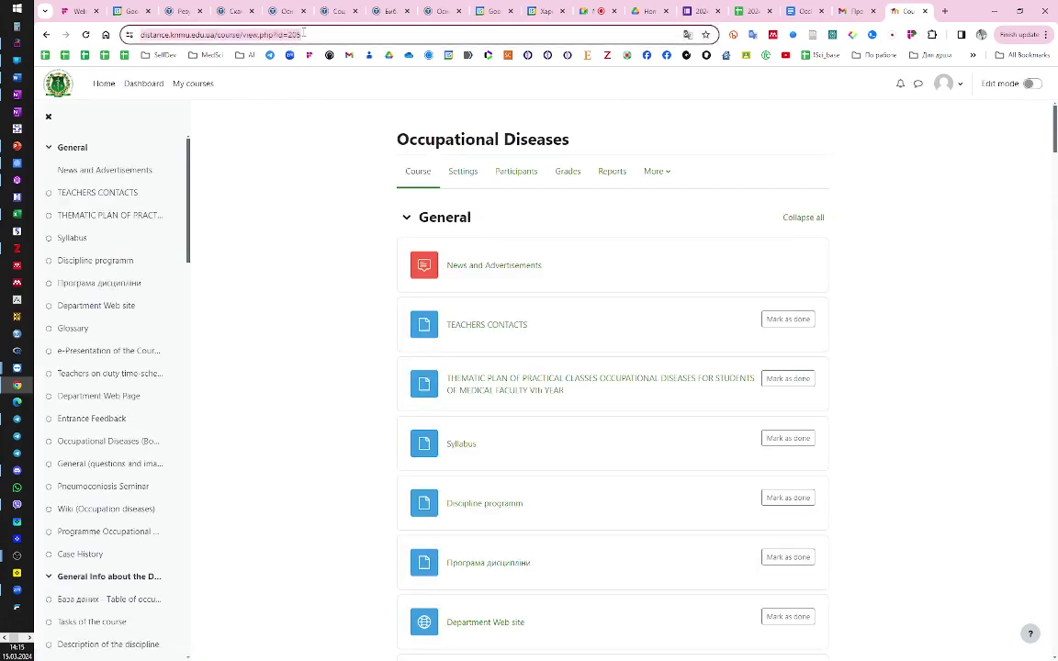
left_click(849, 11)
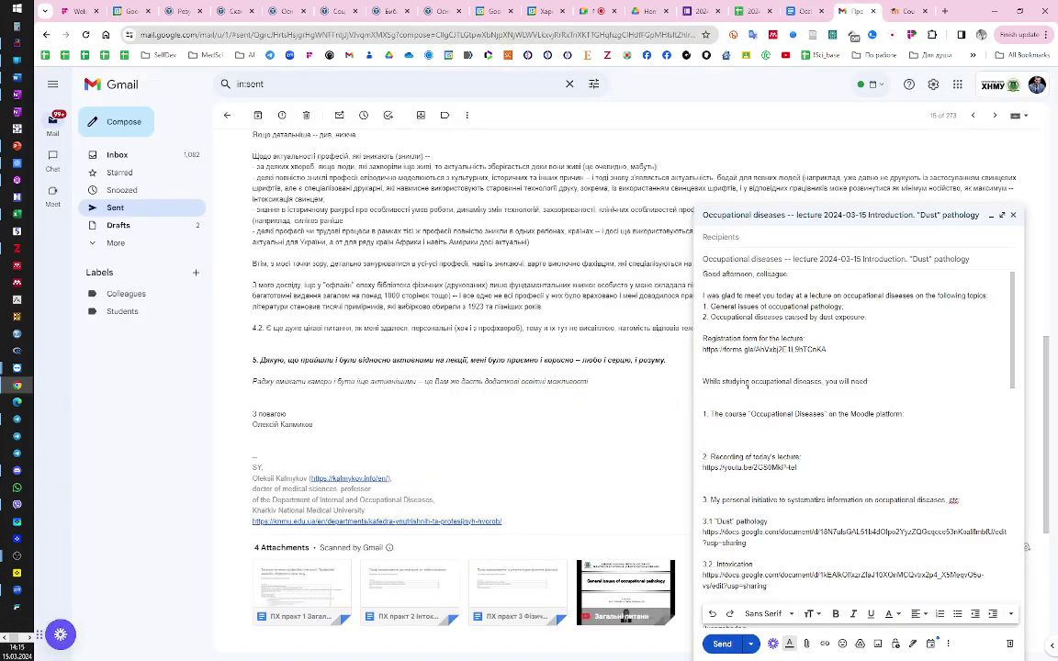
type("https://distance.knmu.edu.ua/course/view.php?id=205")
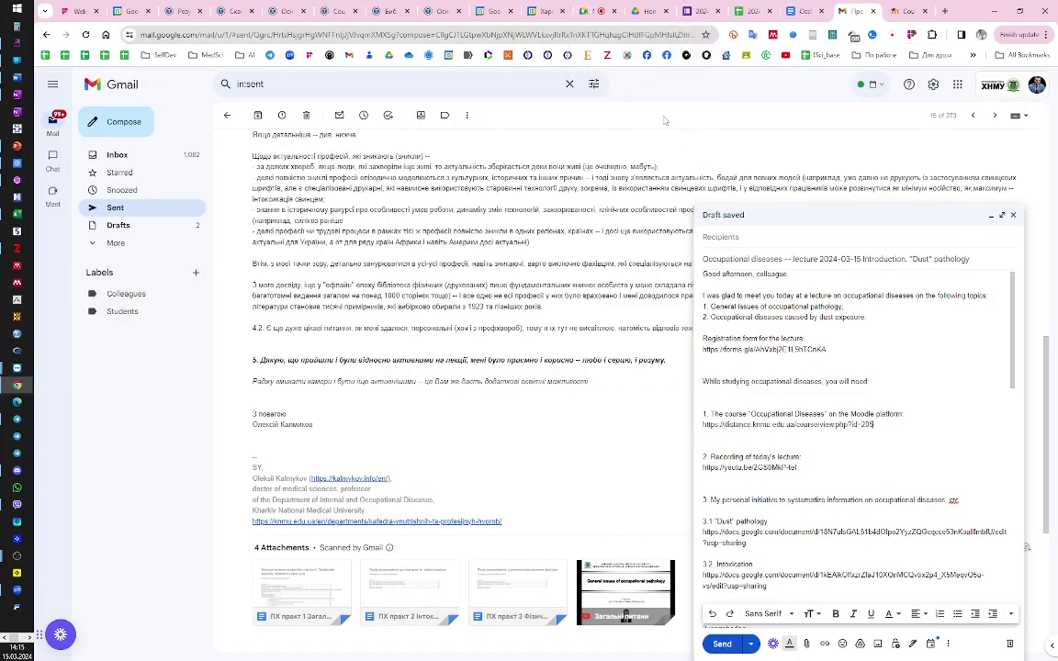
left_click(607, 15)
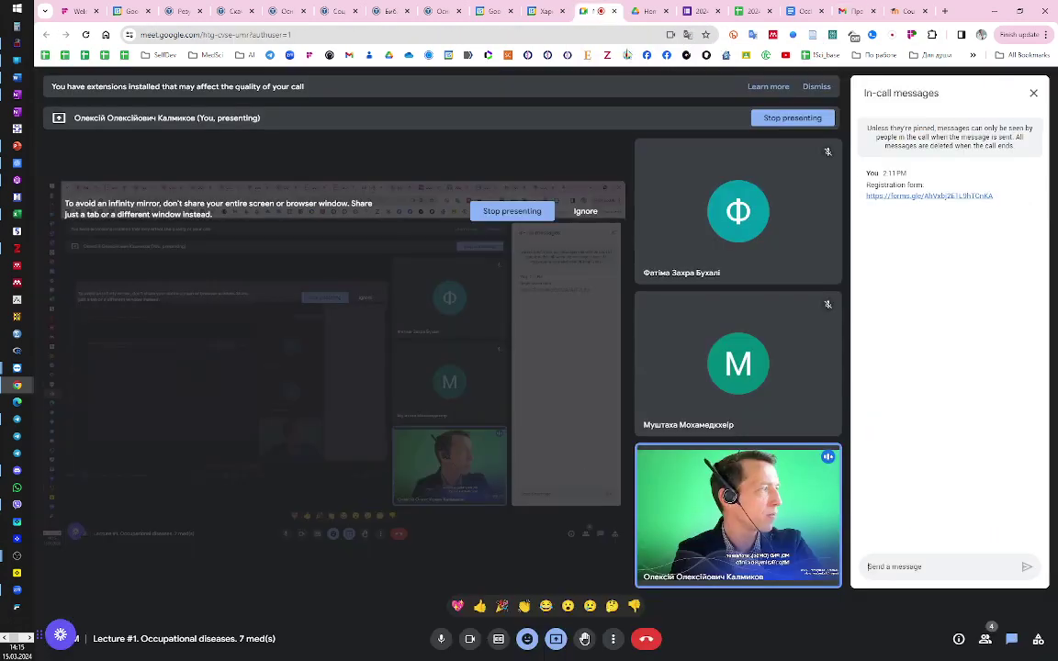
Send the Occupational Diseases Moodle course line and its link in the Meet chat
left_click(897, 568)
type("https://distance.knmu.edu.ua/course/view.php?id=205")
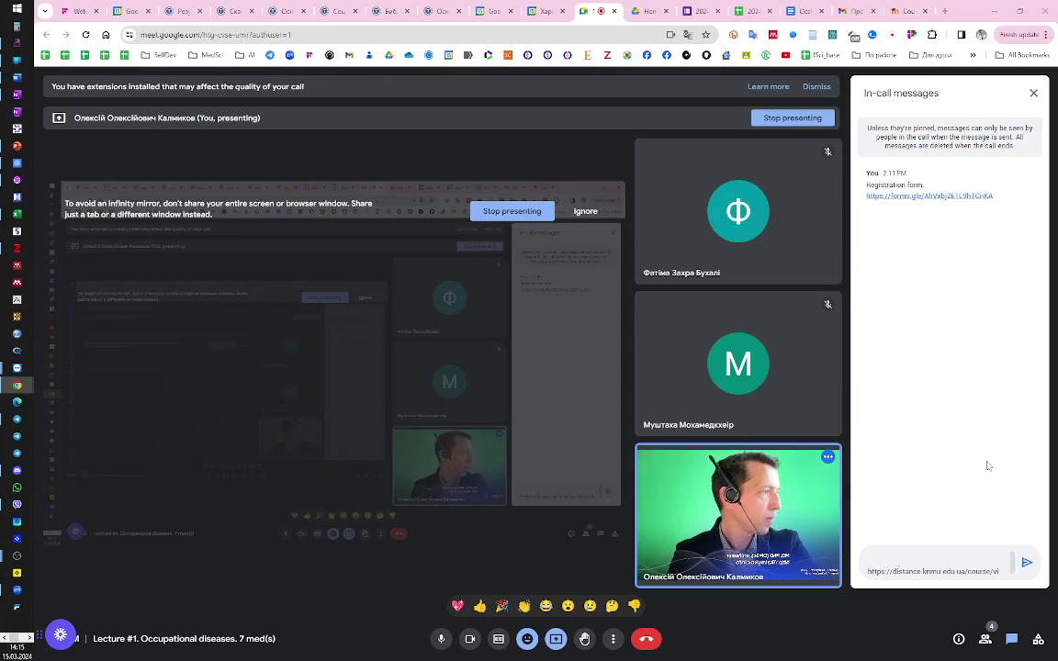
left_click(852, 12)
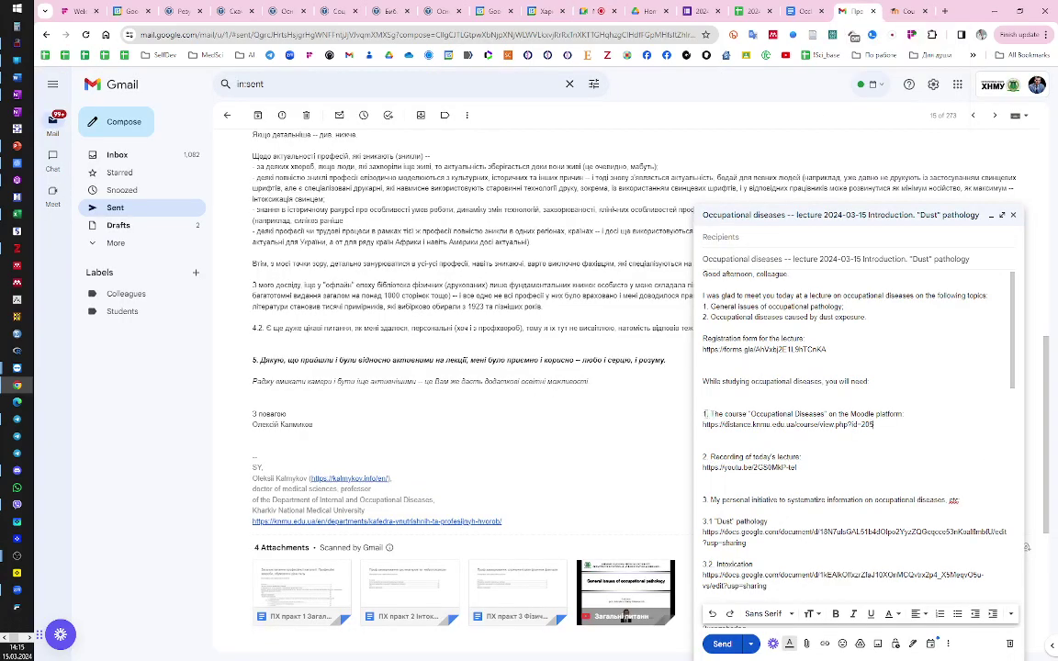
left_click_drag(704, 414, 874, 425)
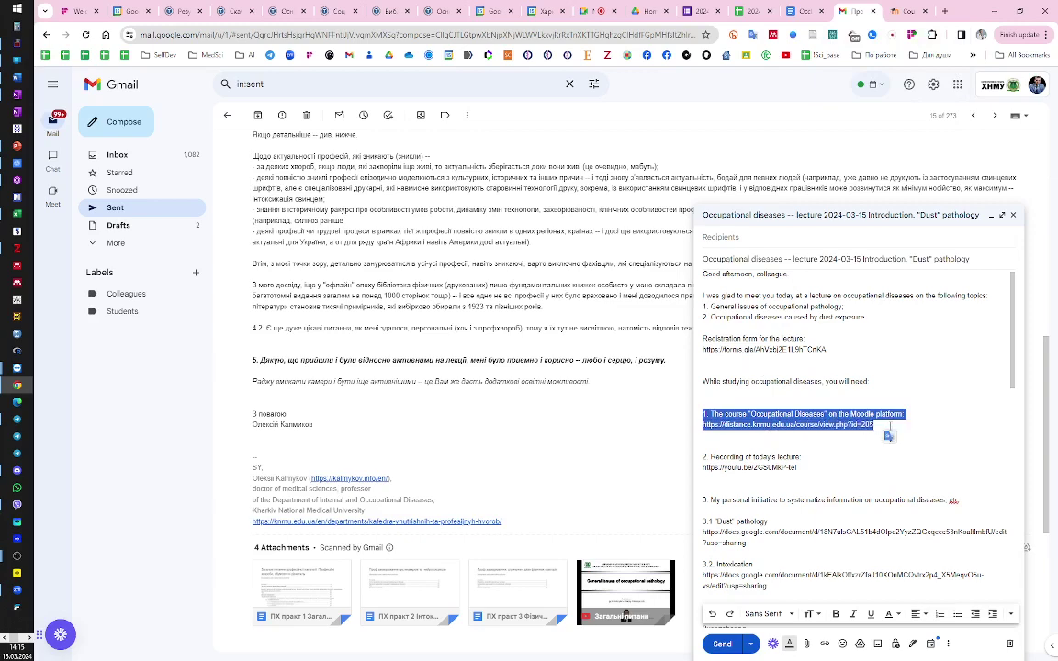
left_click(595, 12)
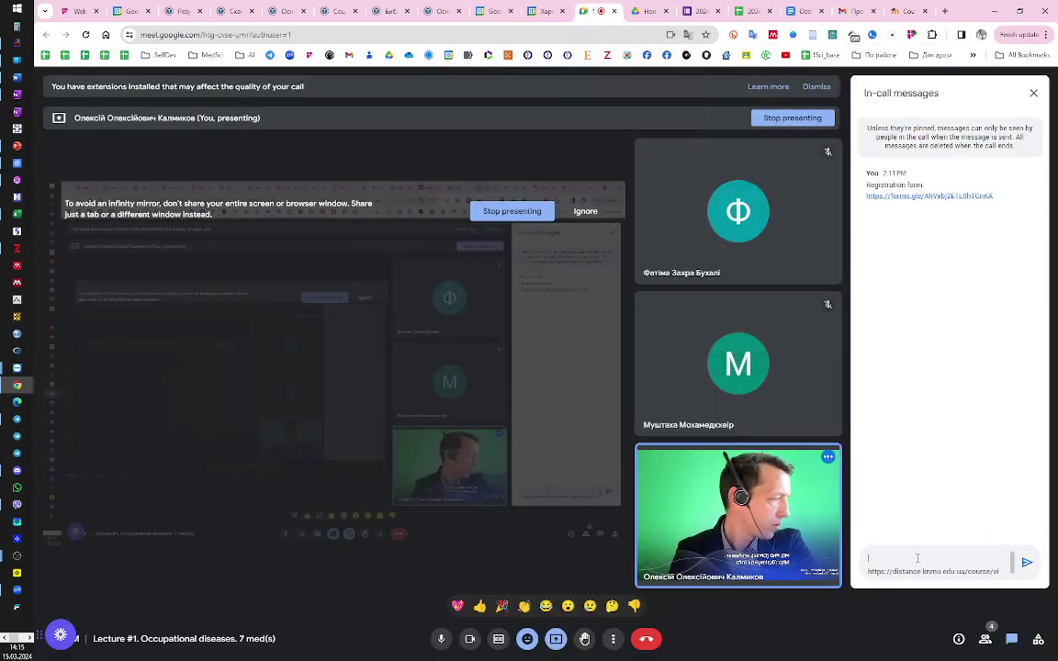
key("Return")
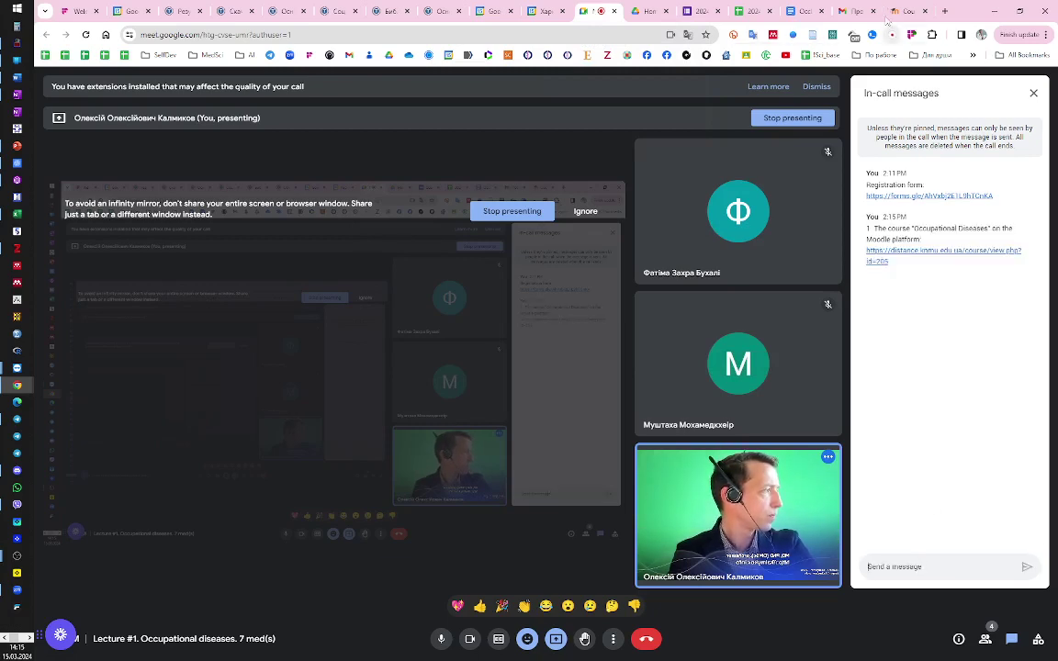
left_click(854, 12)
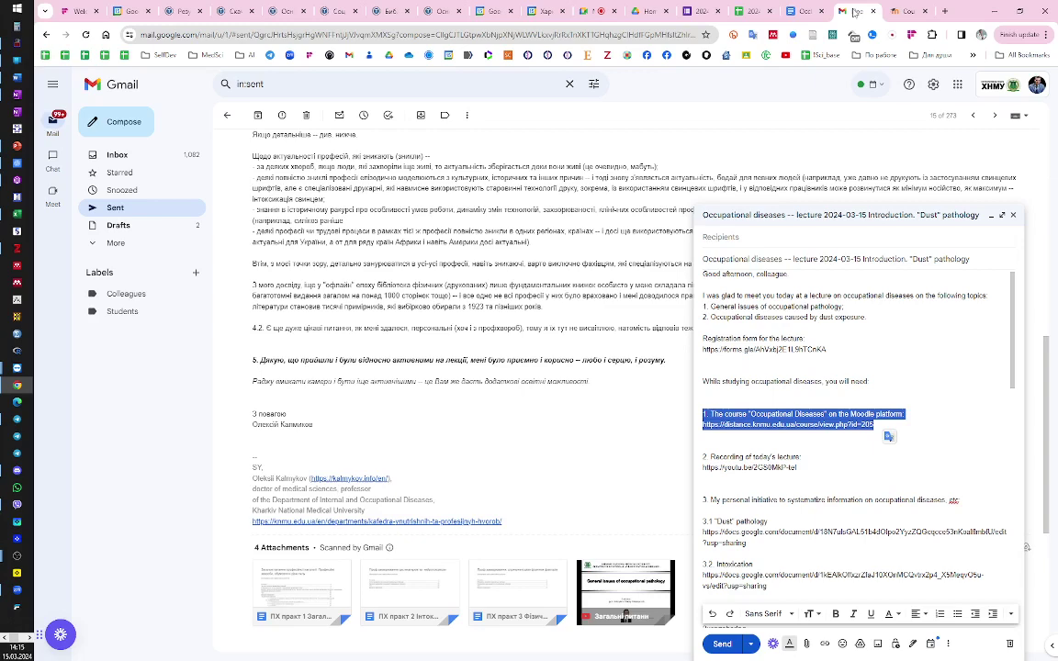
Scroll the Occupational Diseases course index down to vibration disease and altitude sickness
left_click(904, 11)
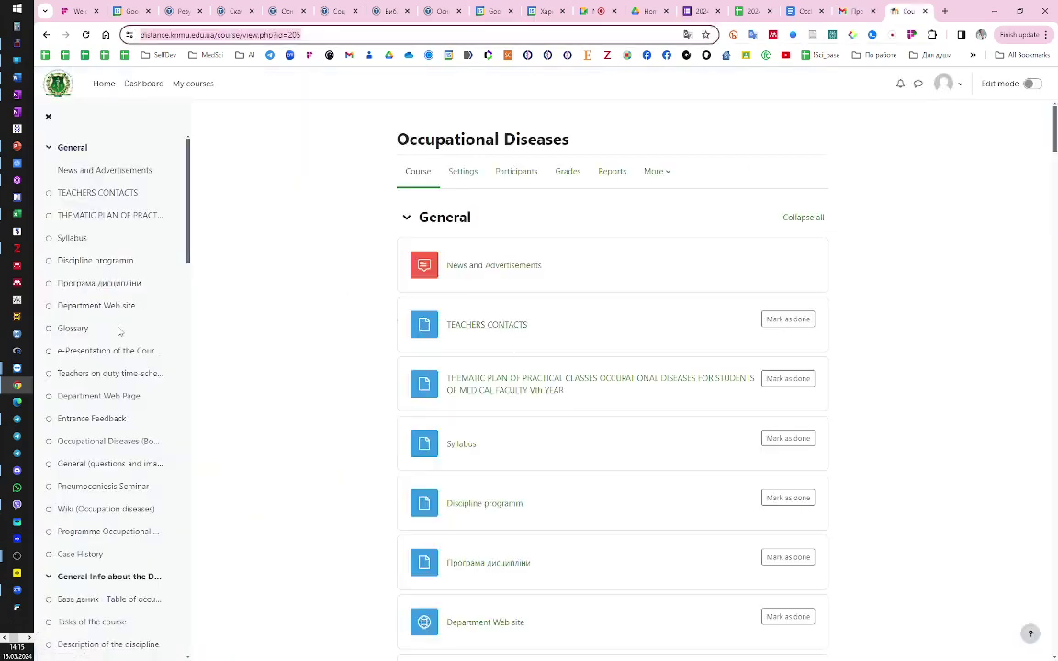
scroll(119, 331, "down", 5)
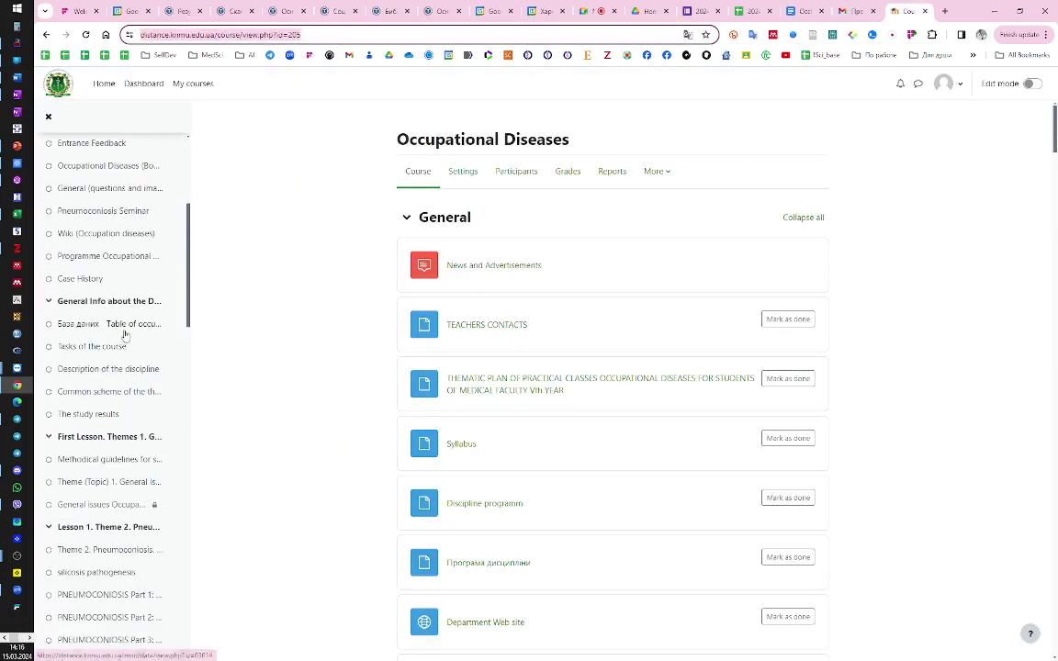
scroll(125, 333, "down", 1)
scroll(126, 327, "down", 7)
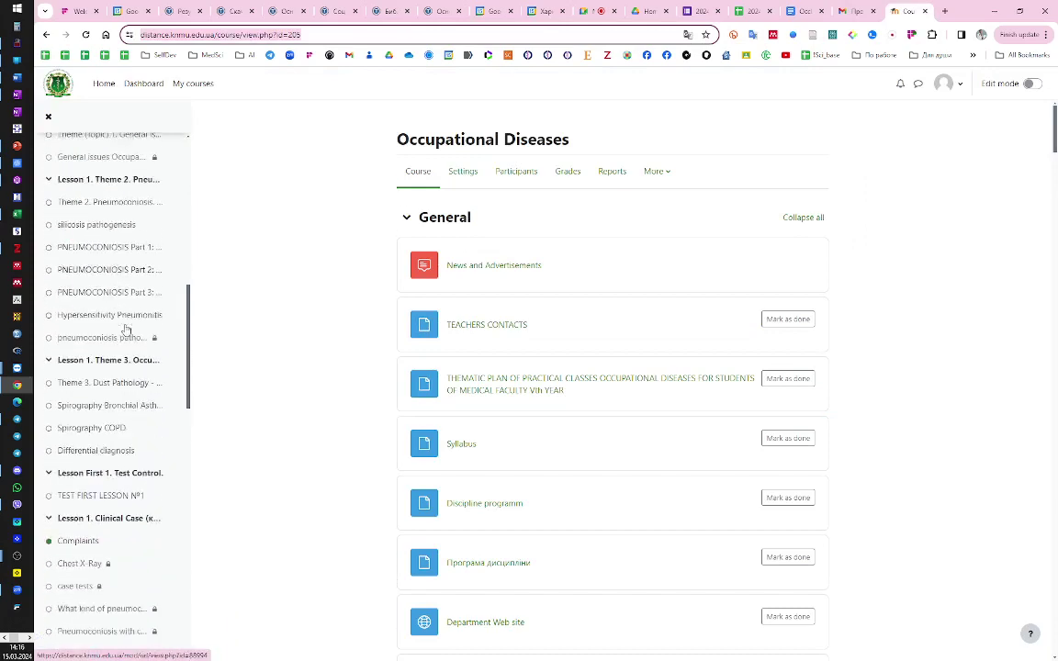
scroll(121, 340, "up", 10)
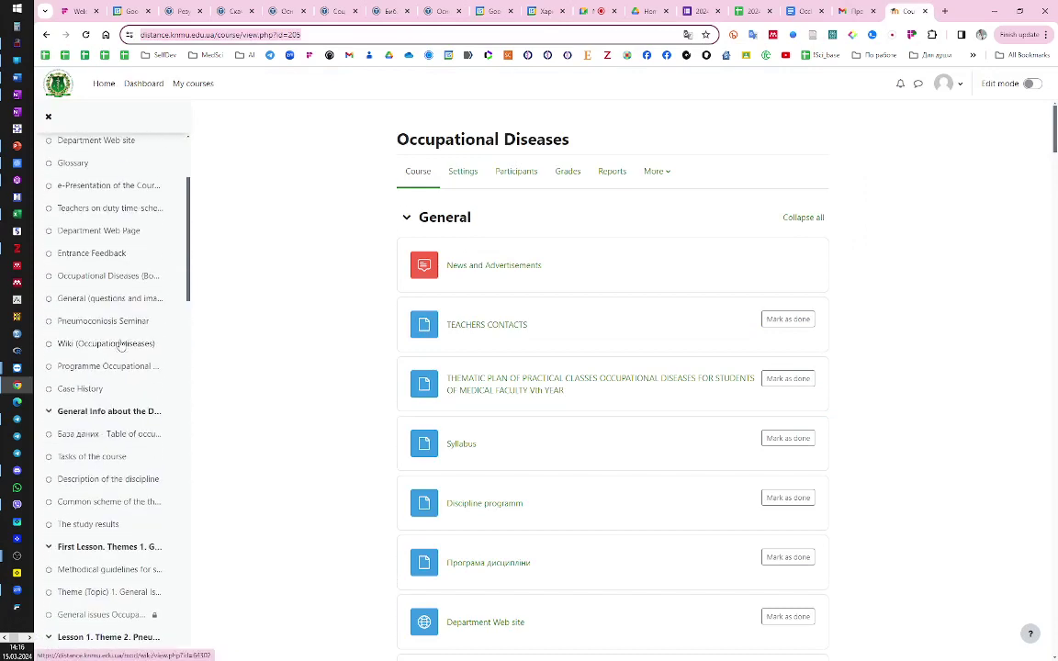
scroll(120, 344, "down", 10)
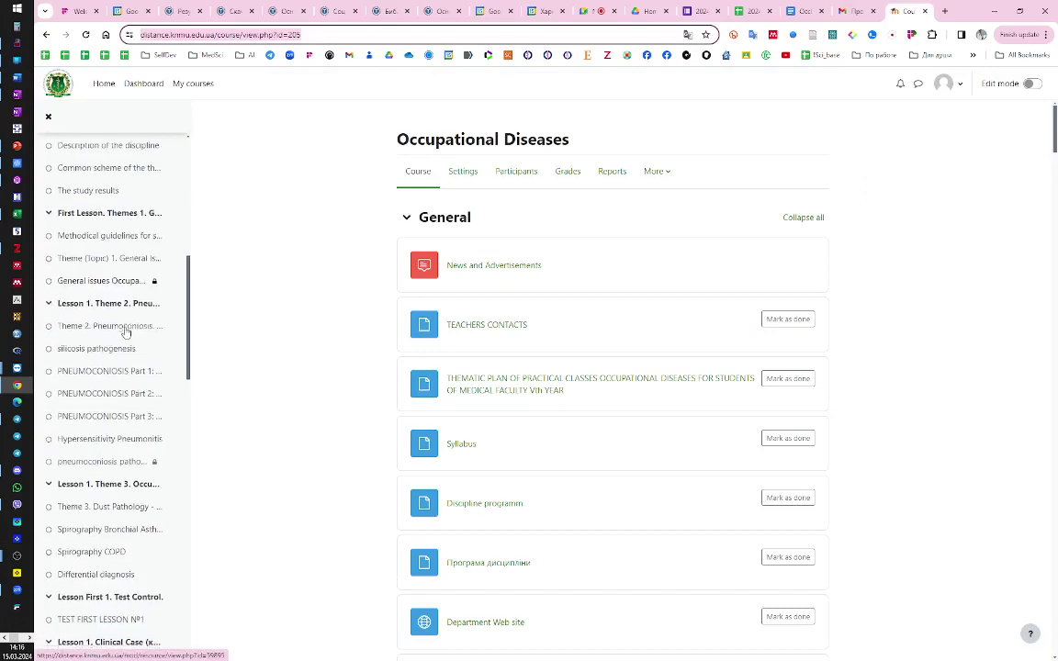
scroll(125, 338, "down", 5)
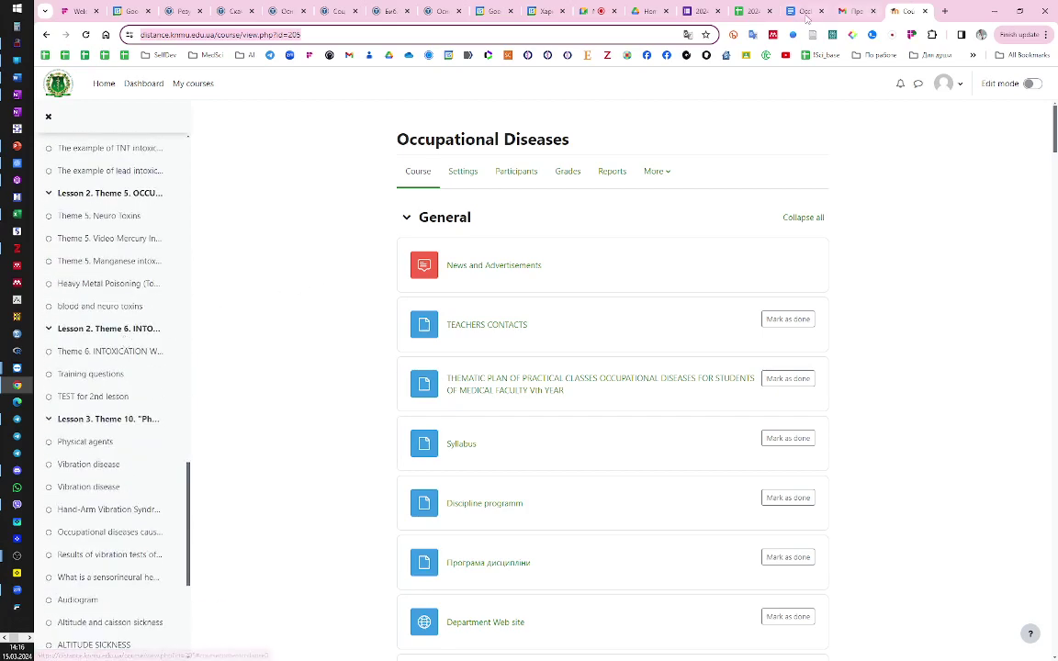
Copy the share link of the 'OccDis pract 1 General, Dust' document
left_click(801, 13)
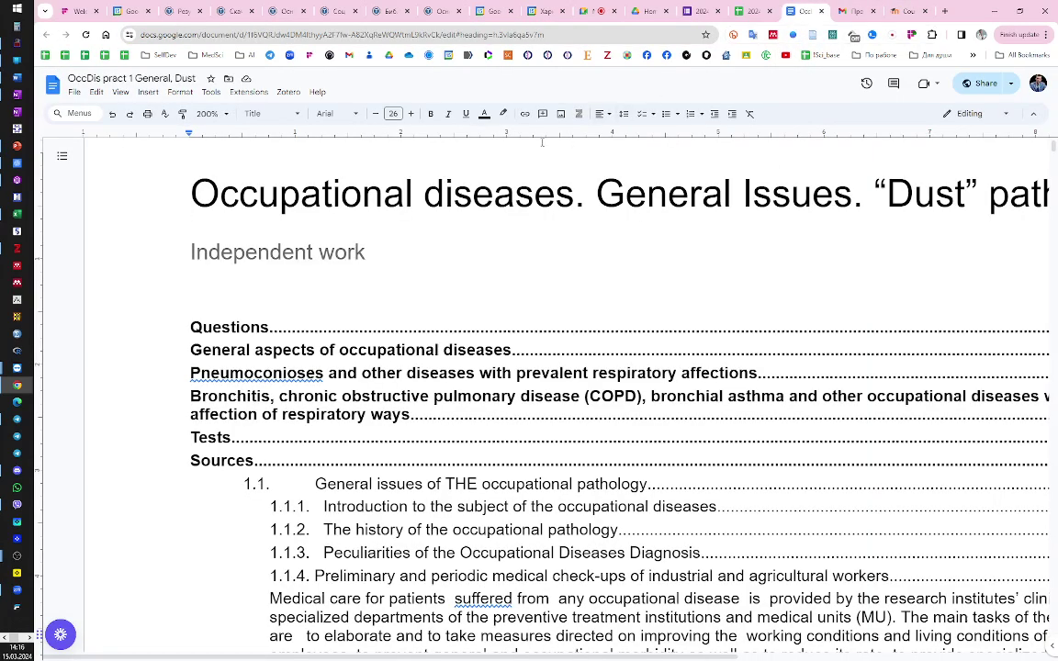
left_click(984, 84)
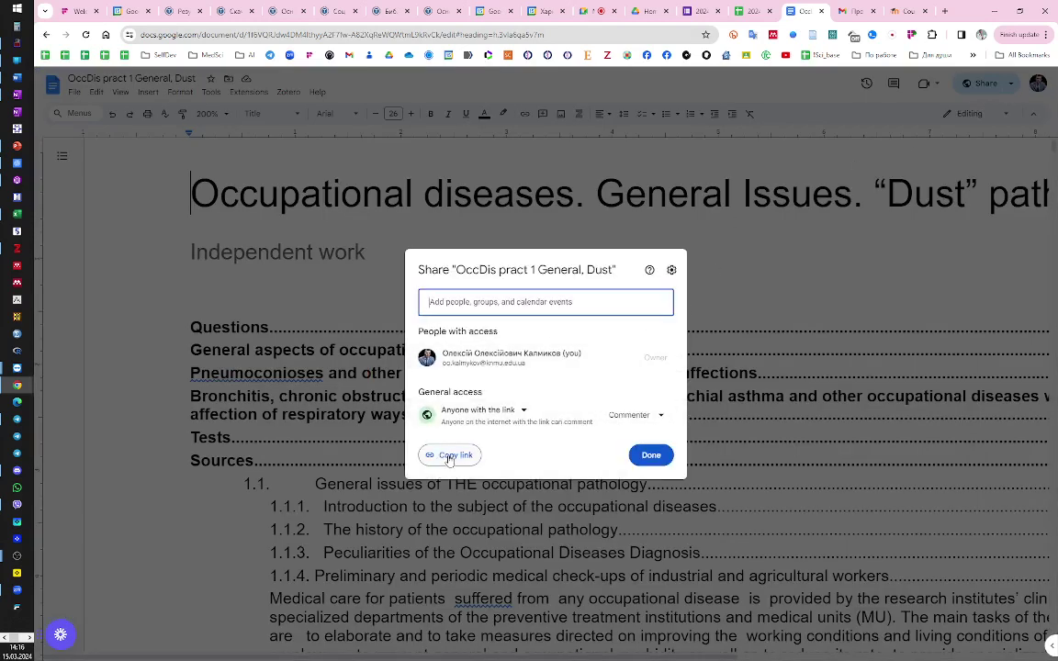
left_click(449, 457)
key("Escape")
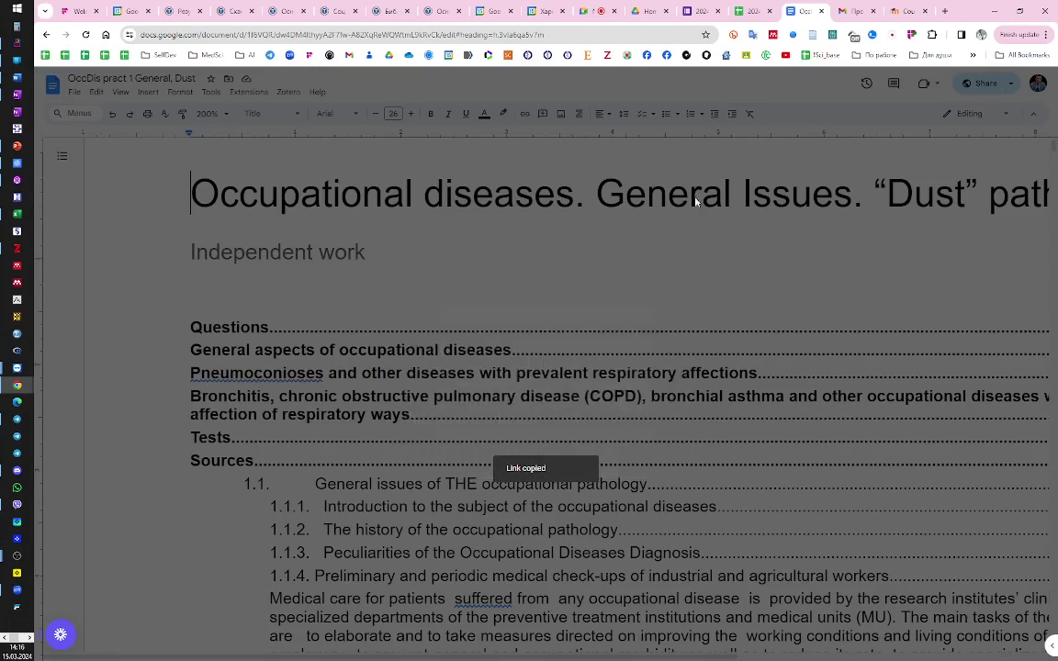
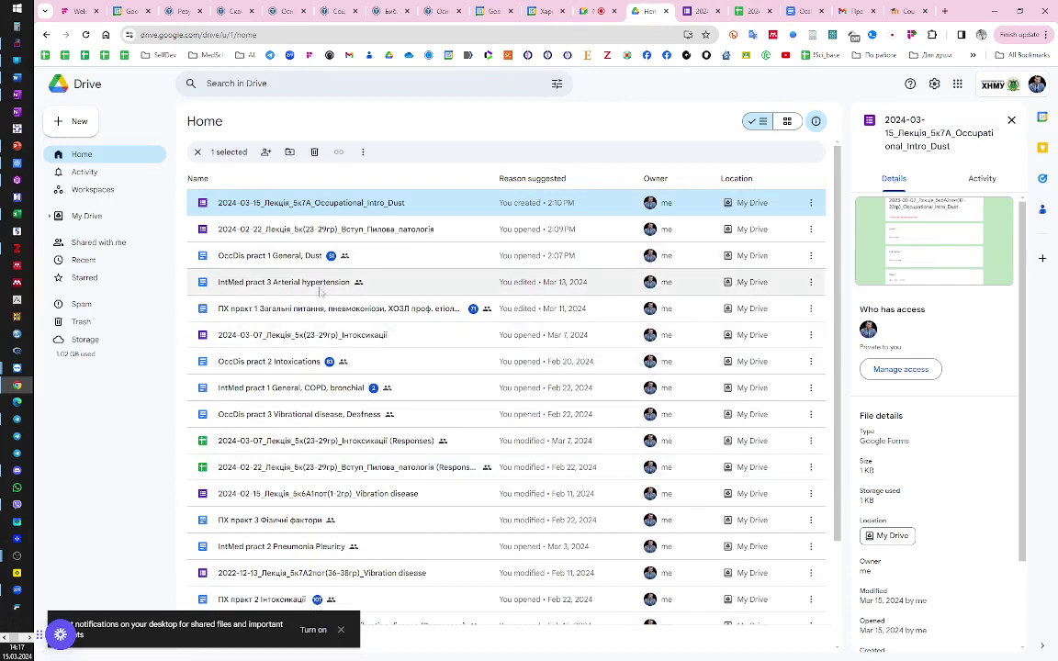
Open 'OccDis pract 2 Intoxications' and copy its Commenter share link for anyone with the link
double_click(323, 371)
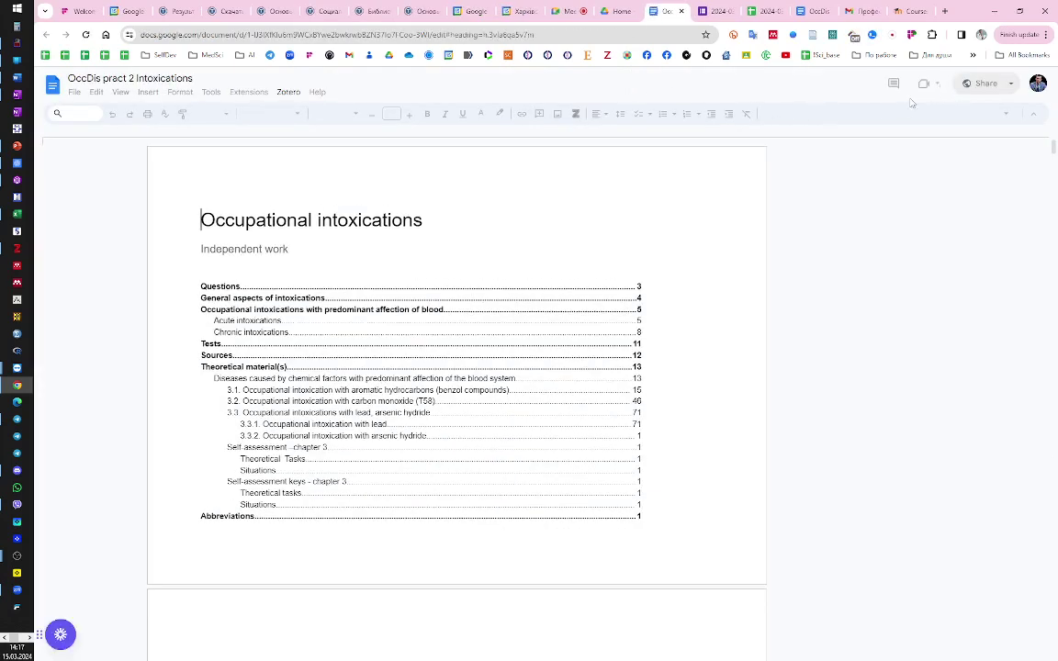
left_click(981, 84)
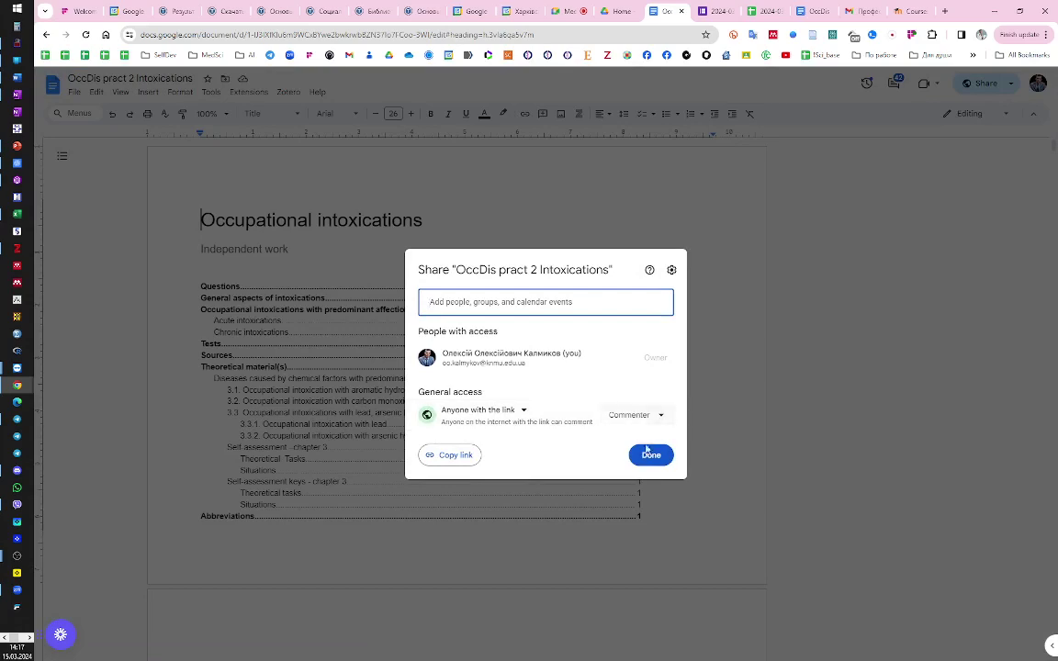
left_click(443, 457)
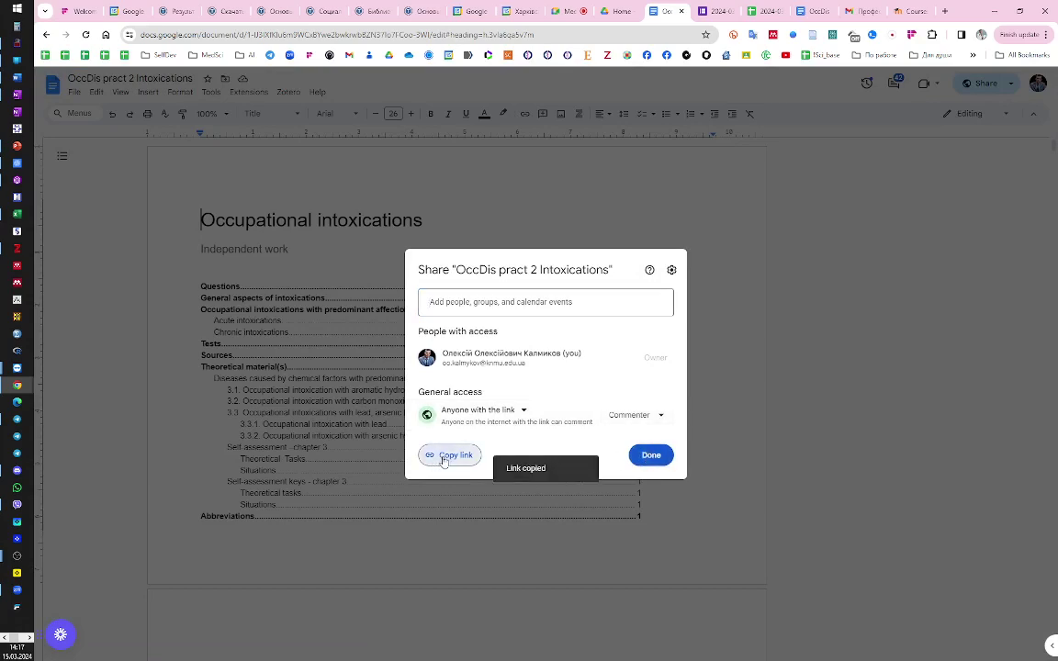
left_click(760, 252)
Paste the Intoxications link under item 3.2 in the Gmail draft, then return to Drive Home
left_click(854, 11)
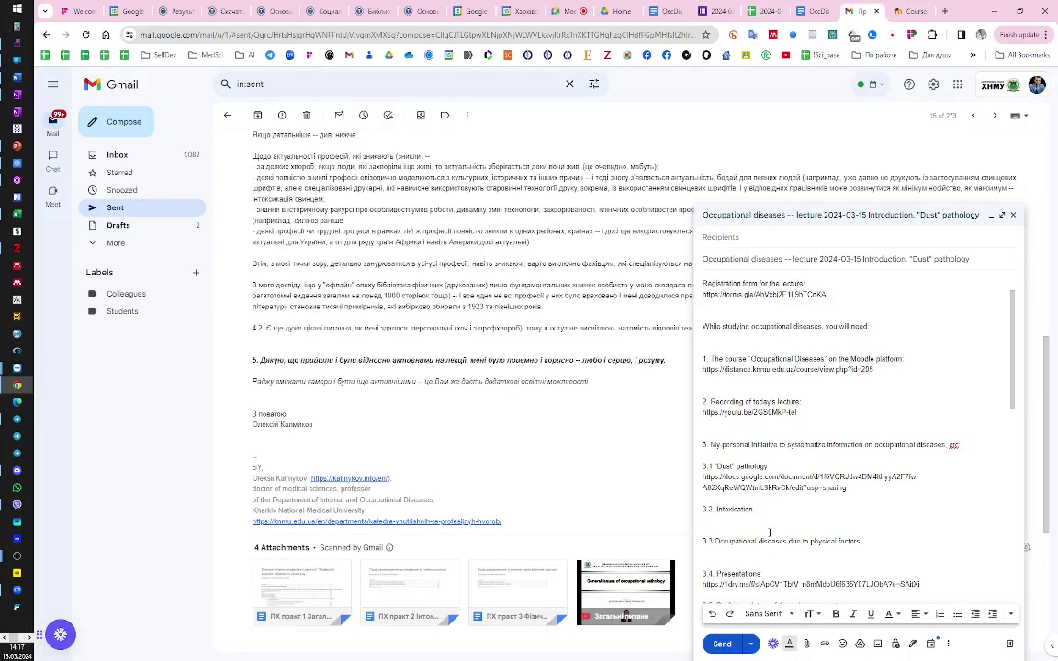
key("ctrl+v")
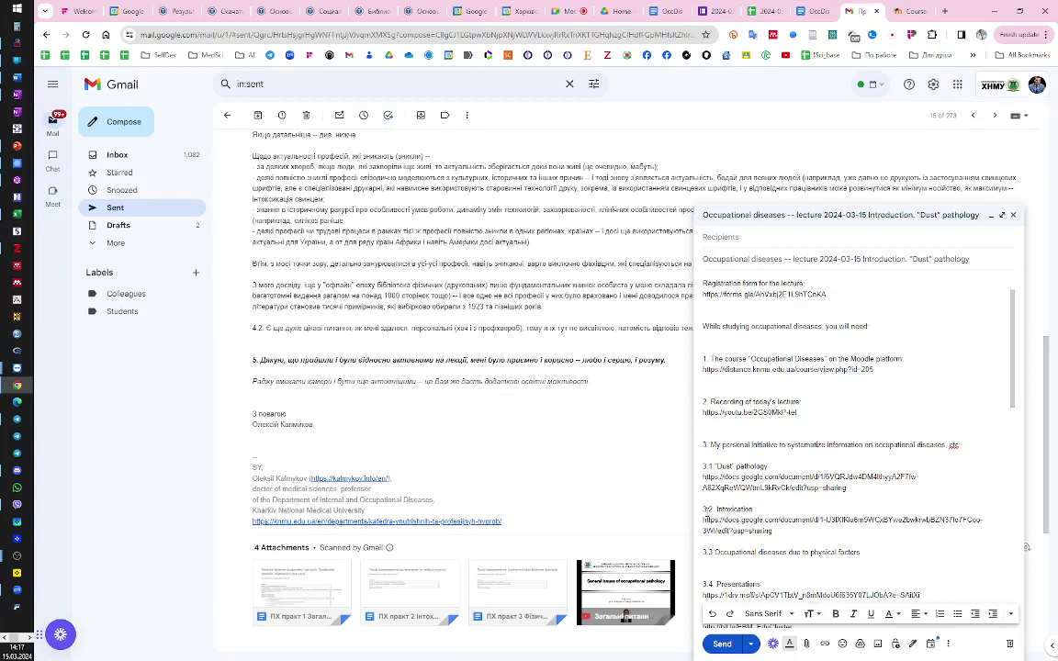
triple_click(707, 519)
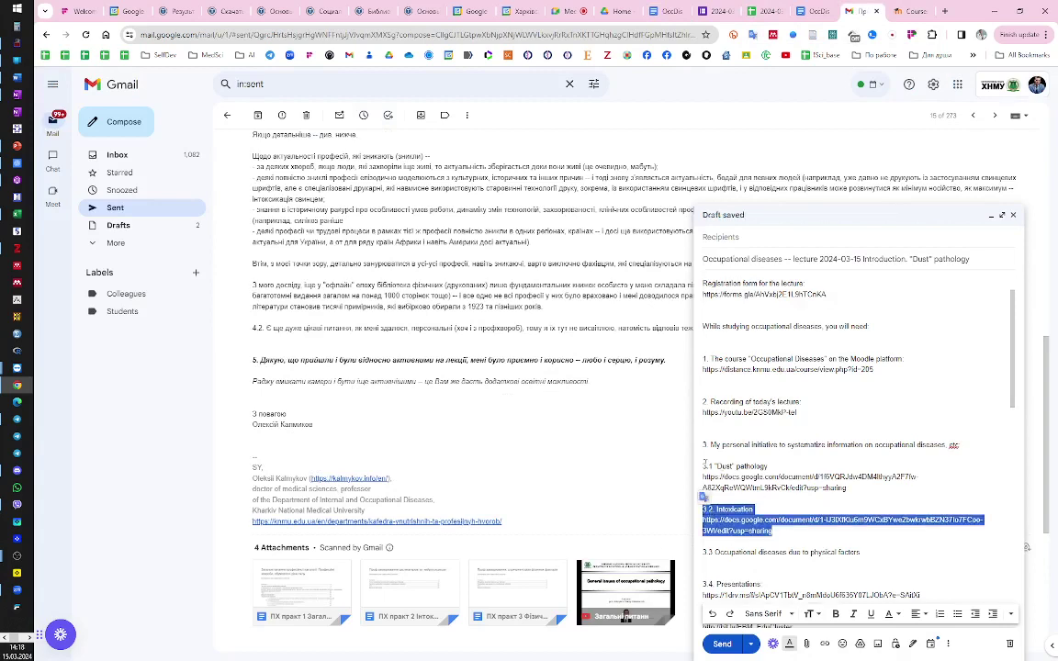
left_click_drag(704, 467, 850, 487)
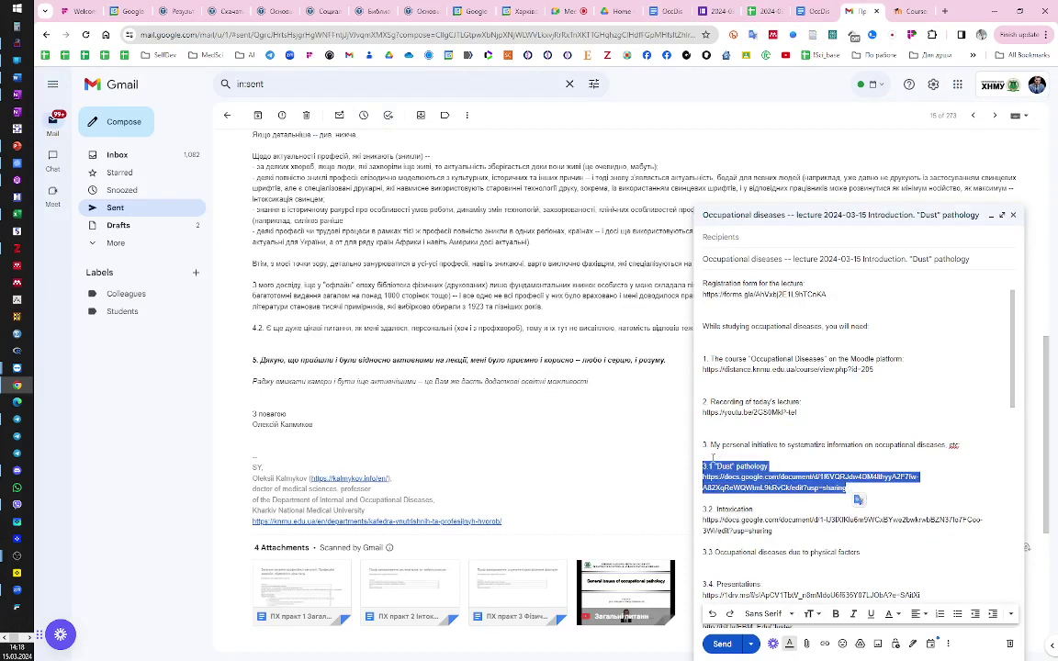
left_click(768, 554)
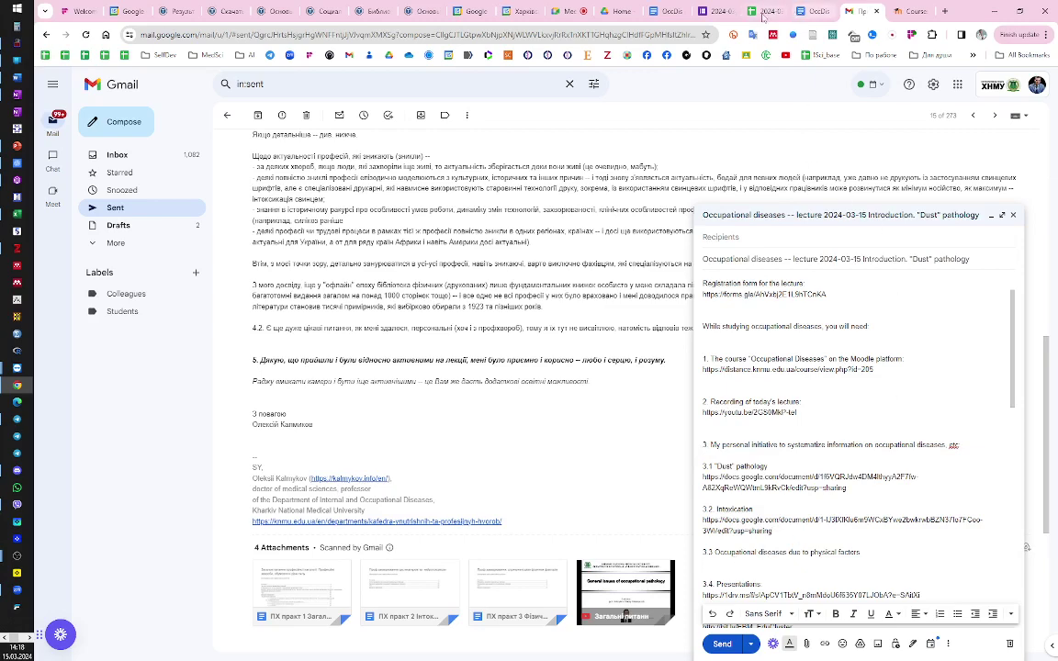
left_click(613, 11)
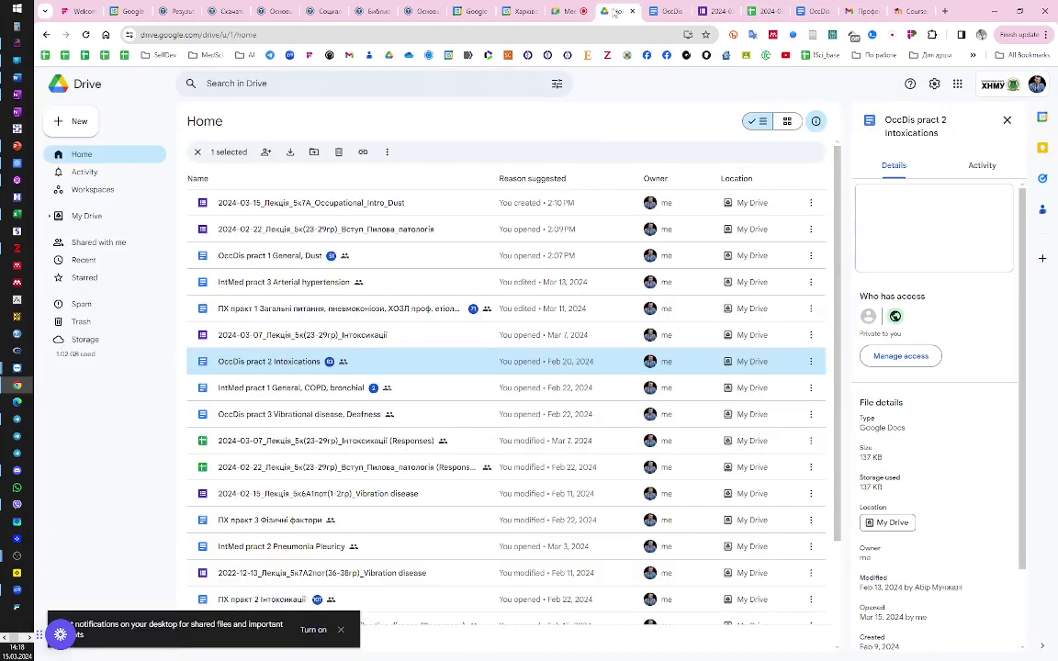
Open 'OccDis pract 3 Vibrational disease, Deafness' and scroll through its contents
double_click(310, 420)
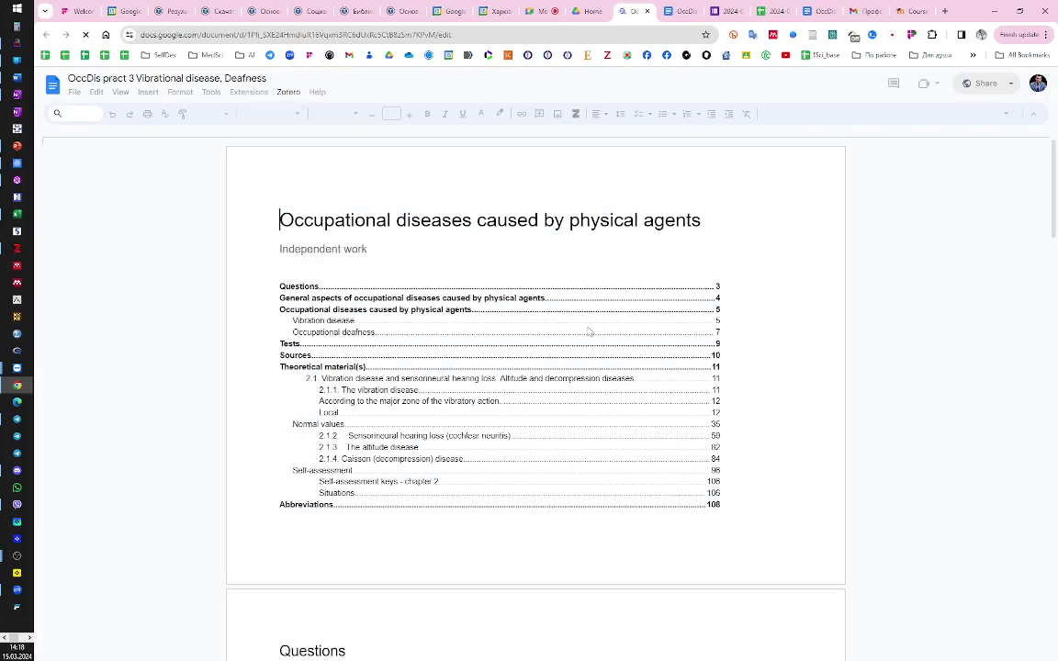
scroll(459, 343, "down", 3)
scroll(459, 344, "down", 15)
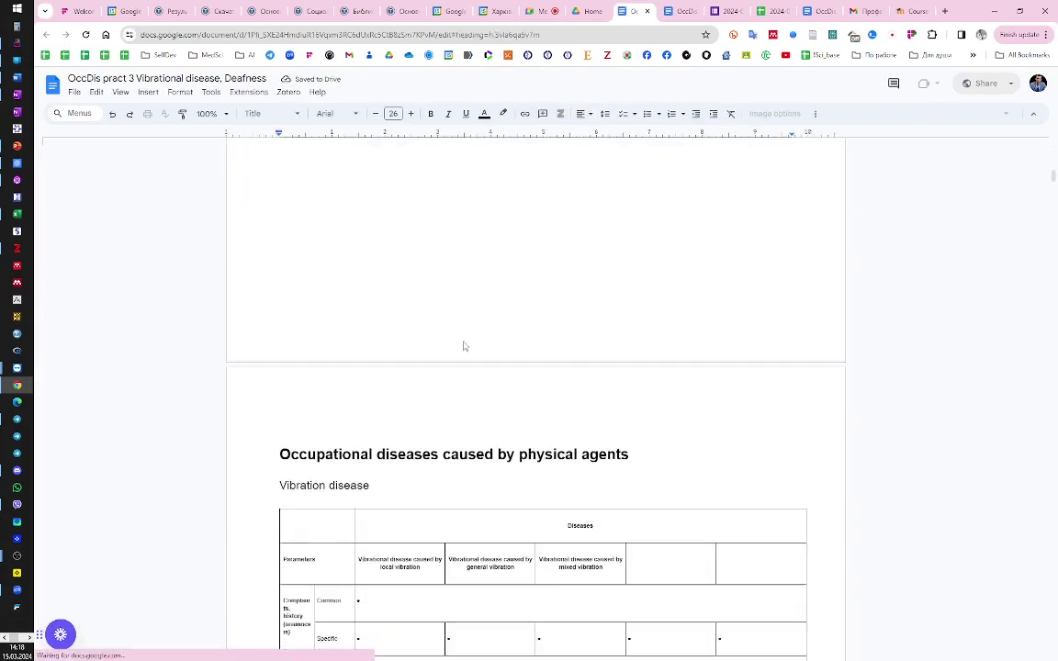
scroll(466, 347, "up", 10)
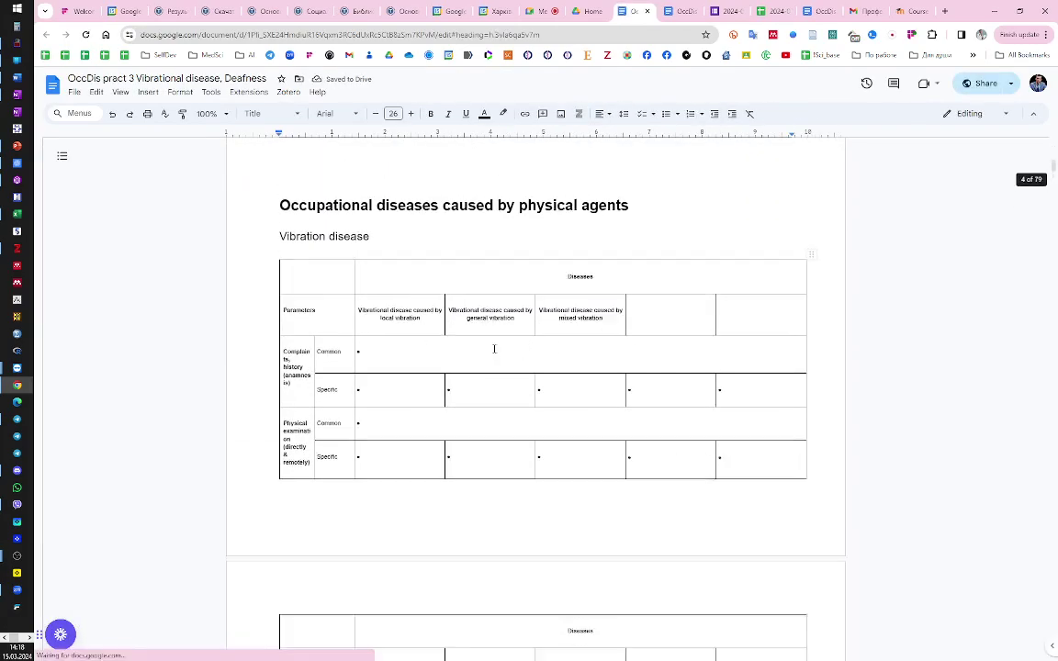
scroll(497, 352, "up", 13)
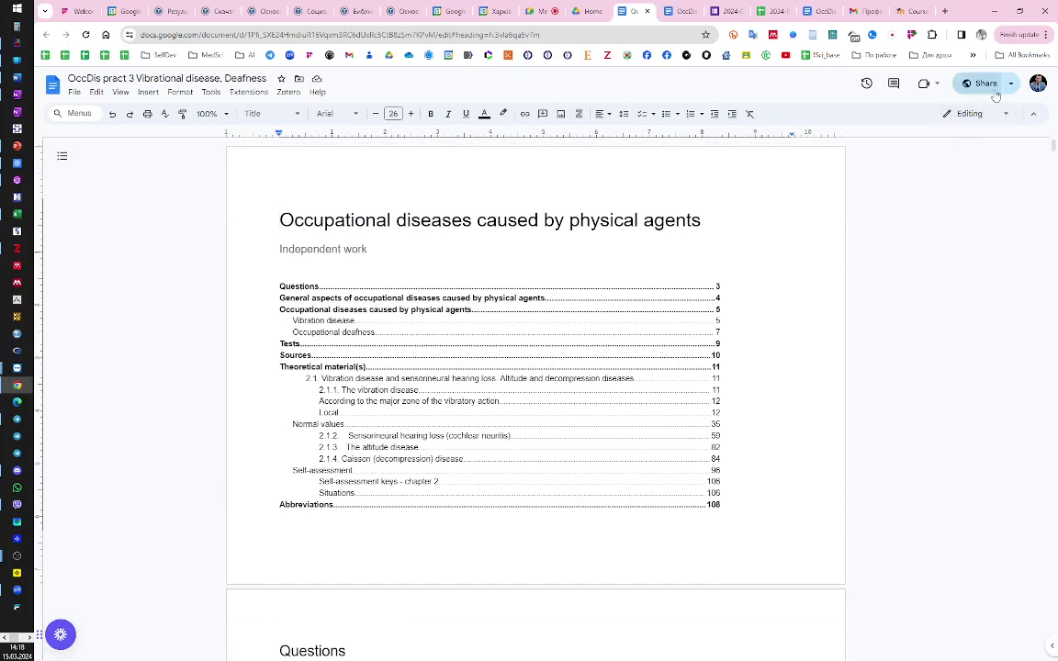
Set the document's link access to Commenter and copy its share link back to Gmail
left_click(992, 88)
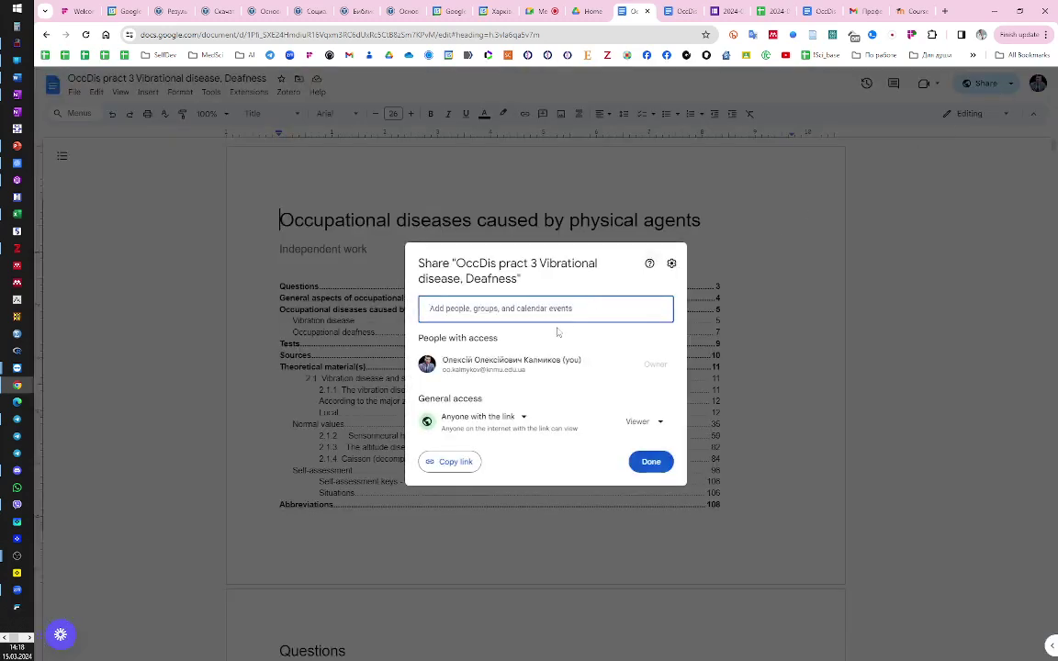
left_click(453, 461)
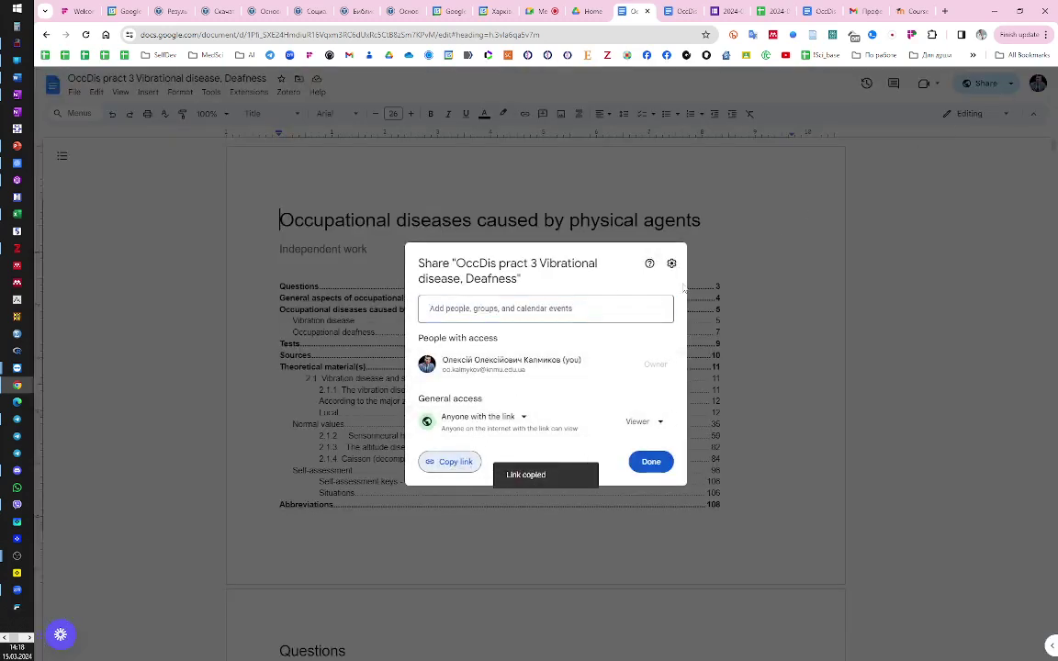
left_click(648, 421)
left_click(677, 490)
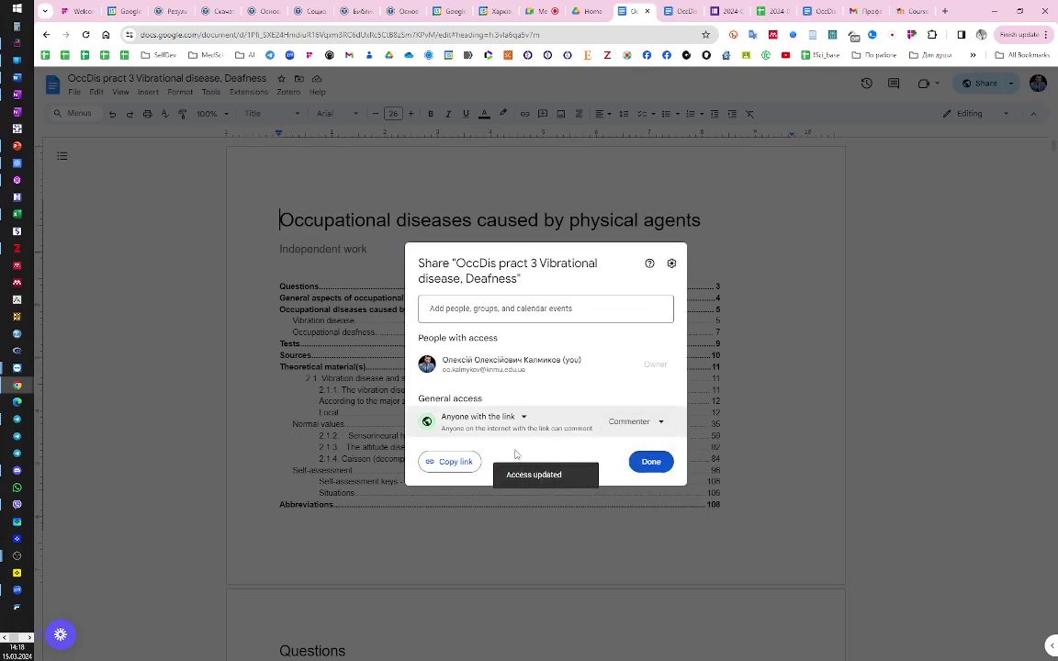
left_click(466, 463)
left_click(661, 464)
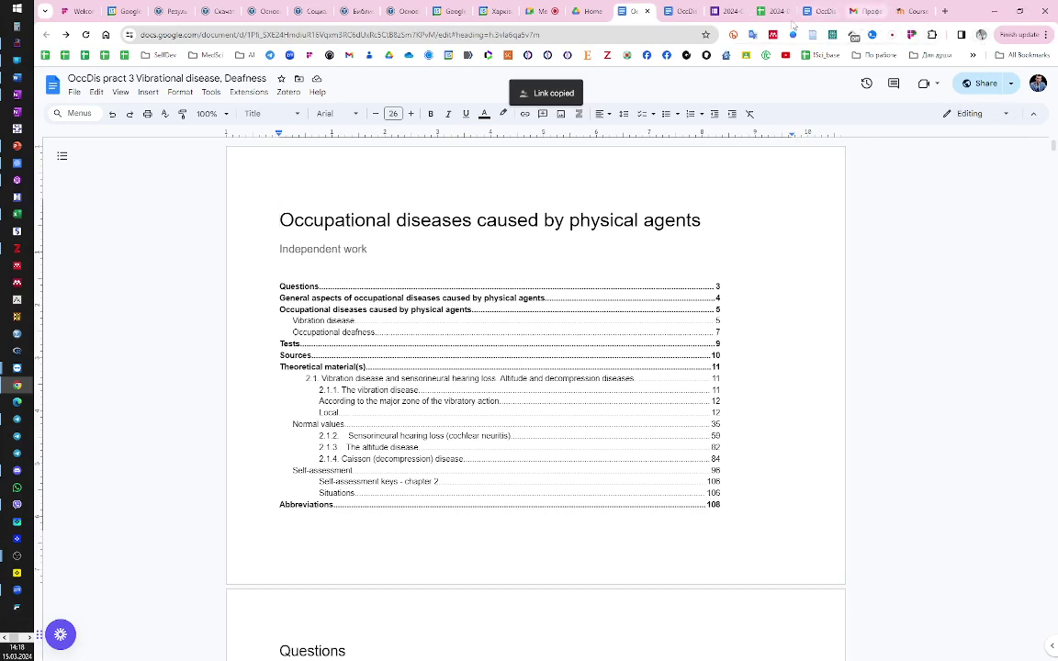
left_click(855, 11)
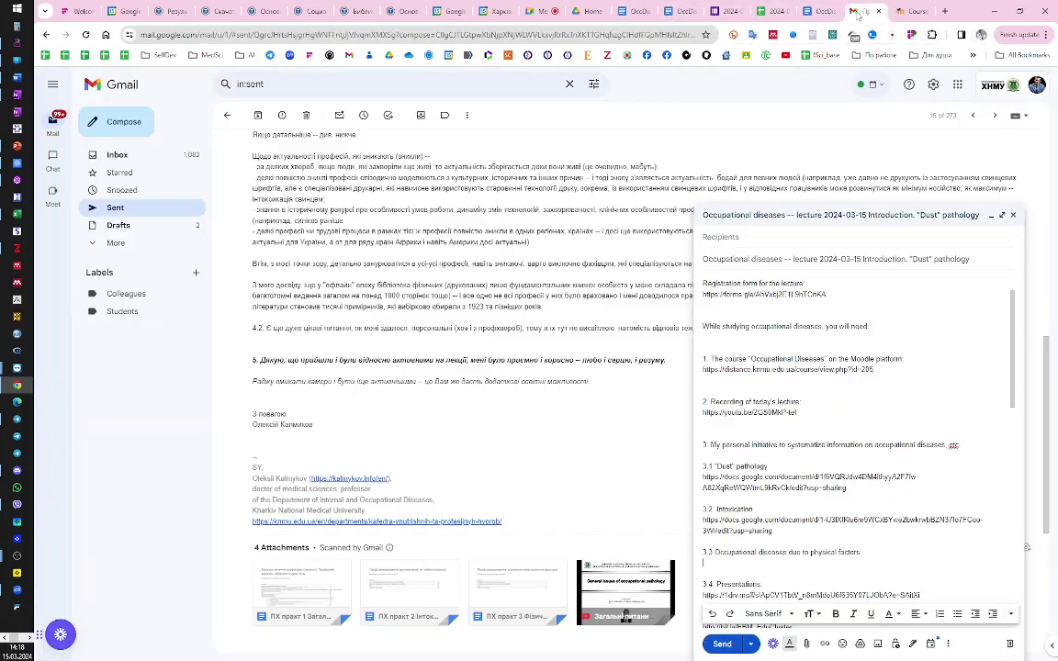
Paste the physical-factors document link under item 3.3 of the draft
left_click(769, 561)
key("ctrl+v")
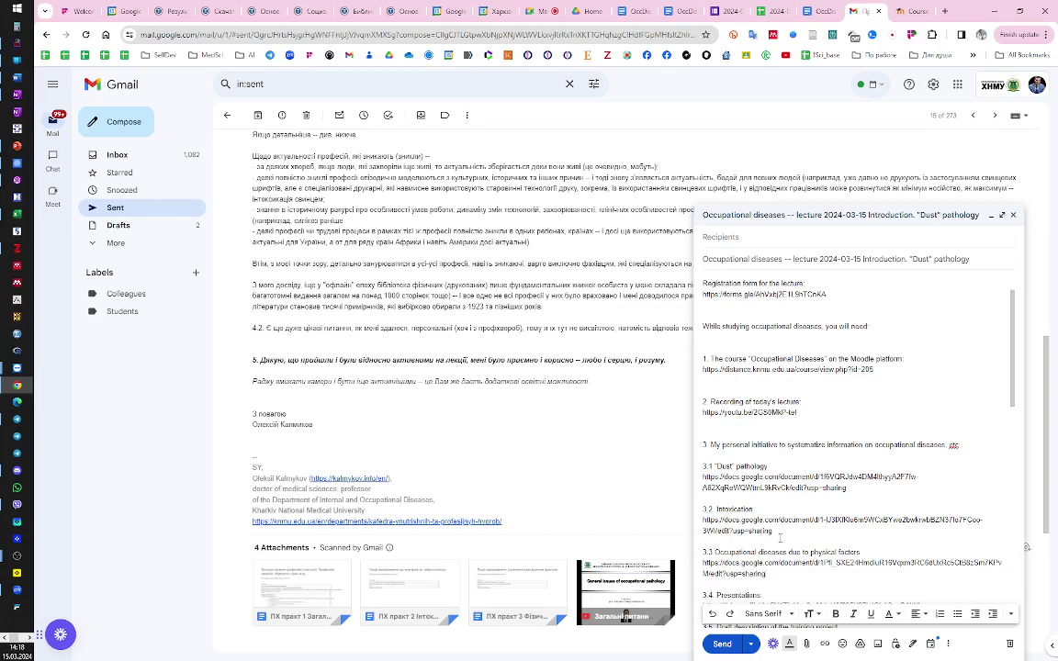
scroll(752, 532, "down", 2)
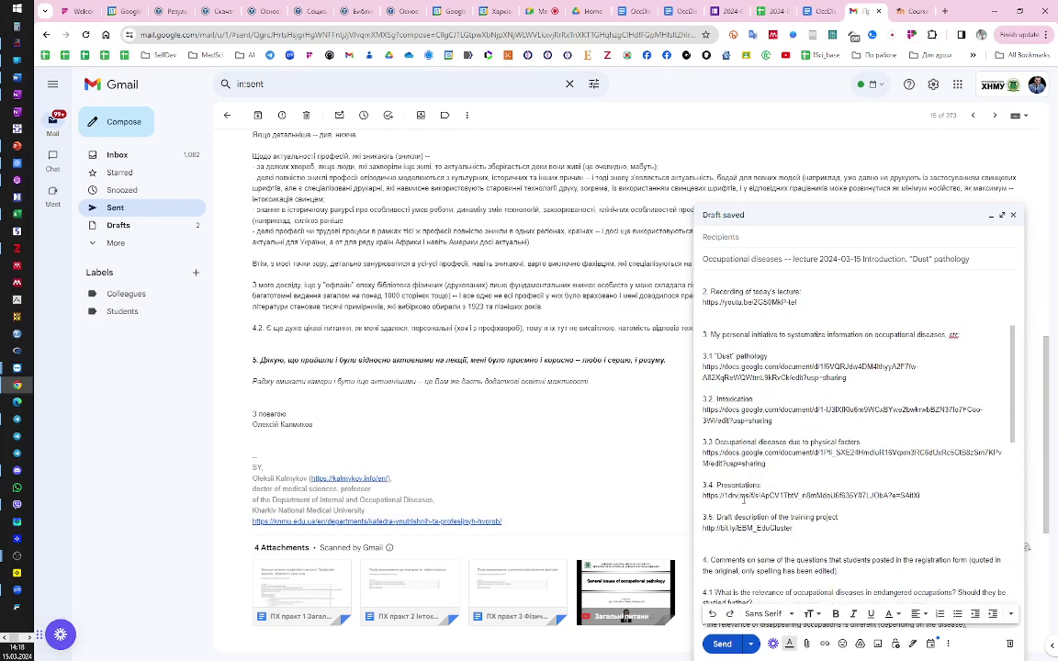
Copy the OneDrive presentations link from item 3.4 and load it in a new tab
left_click_drag(925, 494, 704, 479)
key("ctrl+c")
key("ctrl+t")
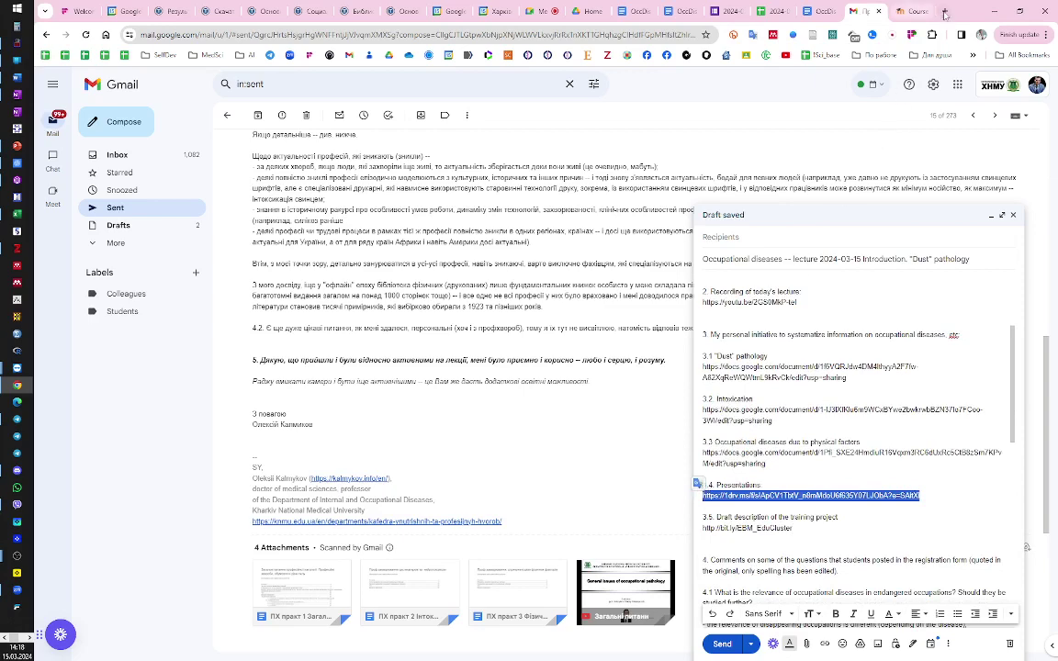
key("ctrl+v")
key("Return")
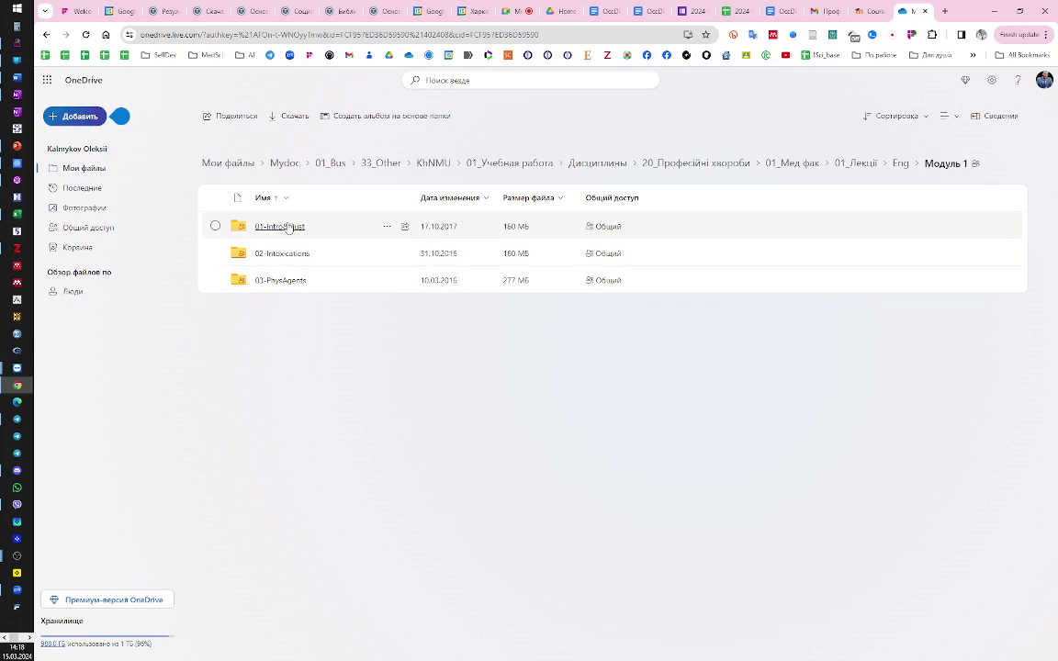
Browse the 01-Intro&Dust folder and its Arc subfolder, then return to 01-Intro&Dust
left_click(288, 227)
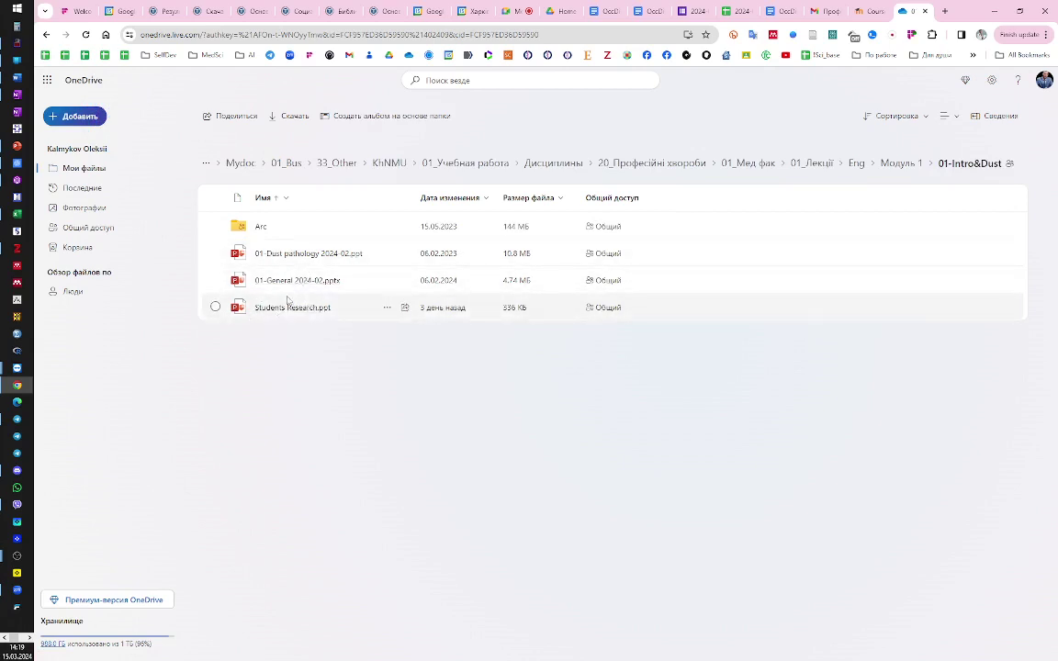
left_click(259, 226)
scroll(339, 456, "down", 5)
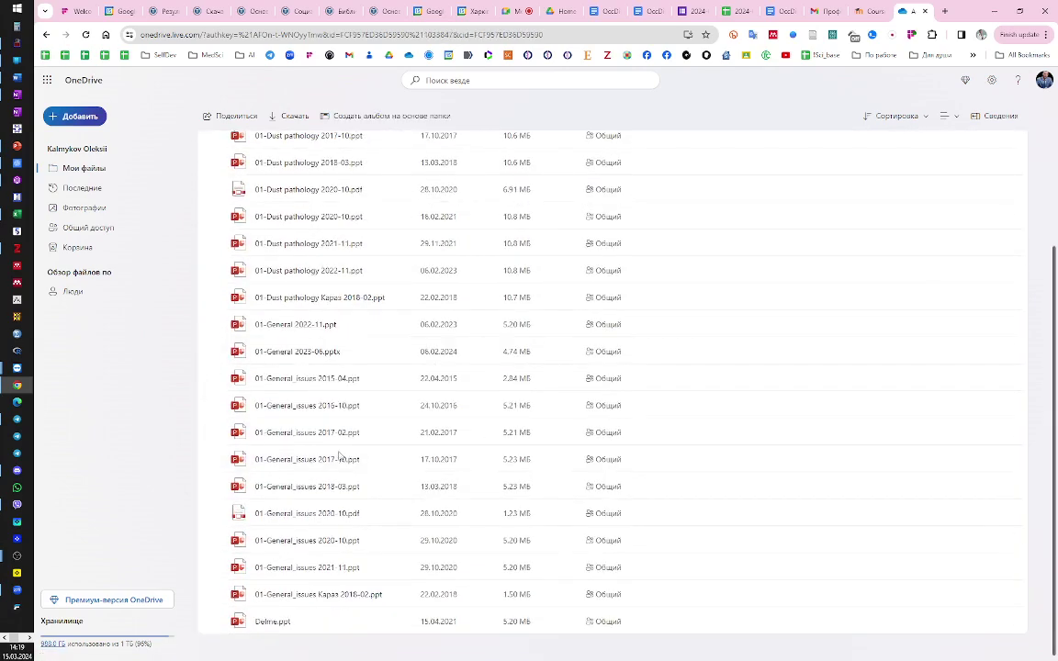
scroll(340, 456, "up", 3)
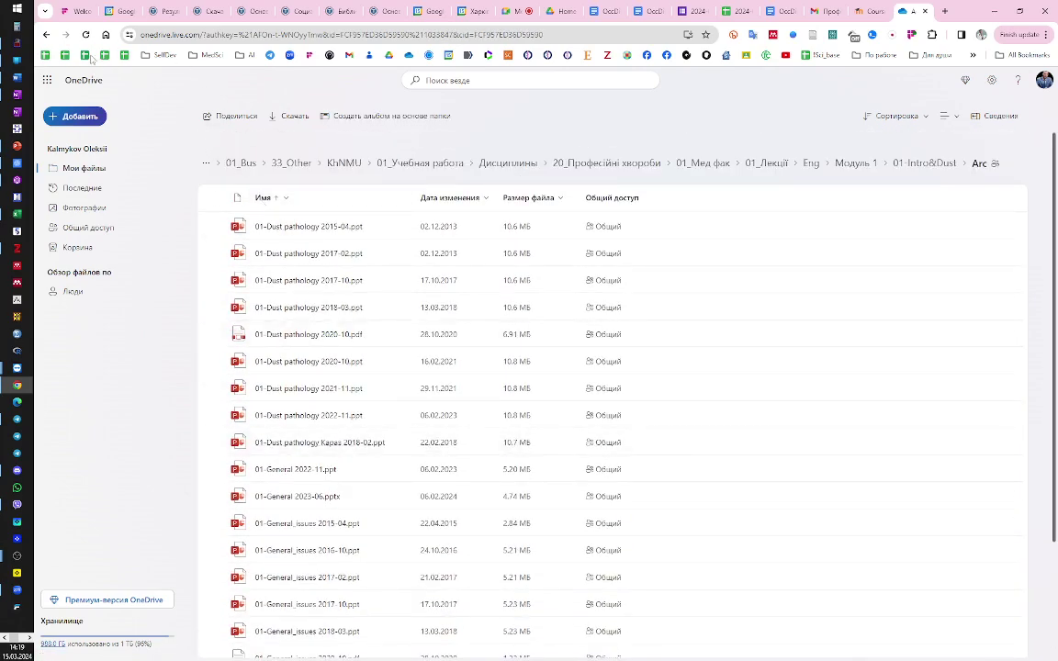
left_click(46, 35)
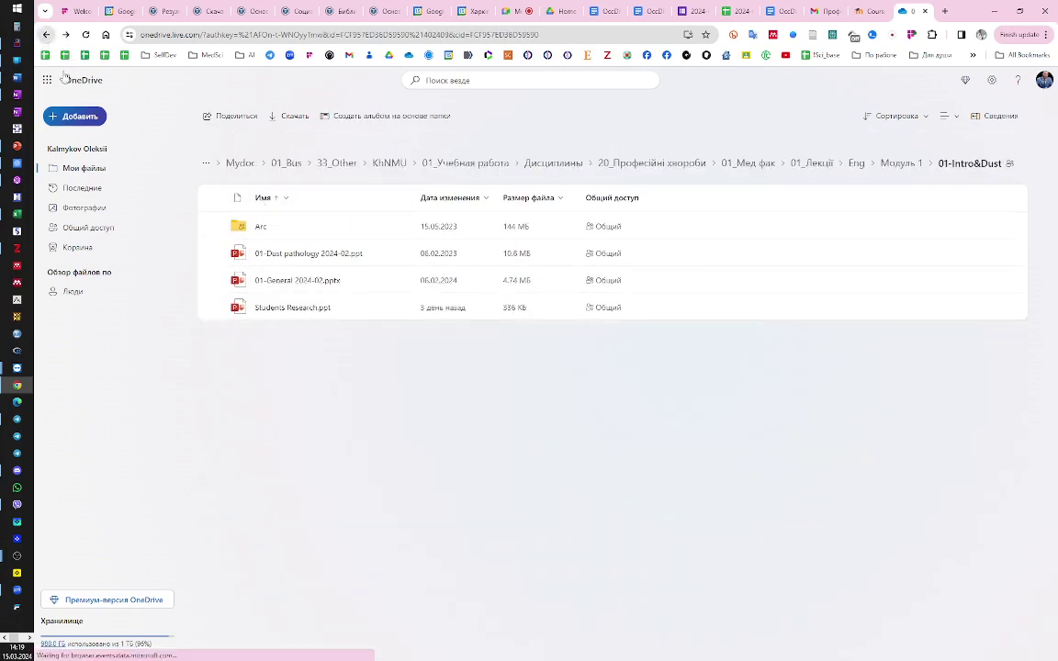
left_click(923, 11)
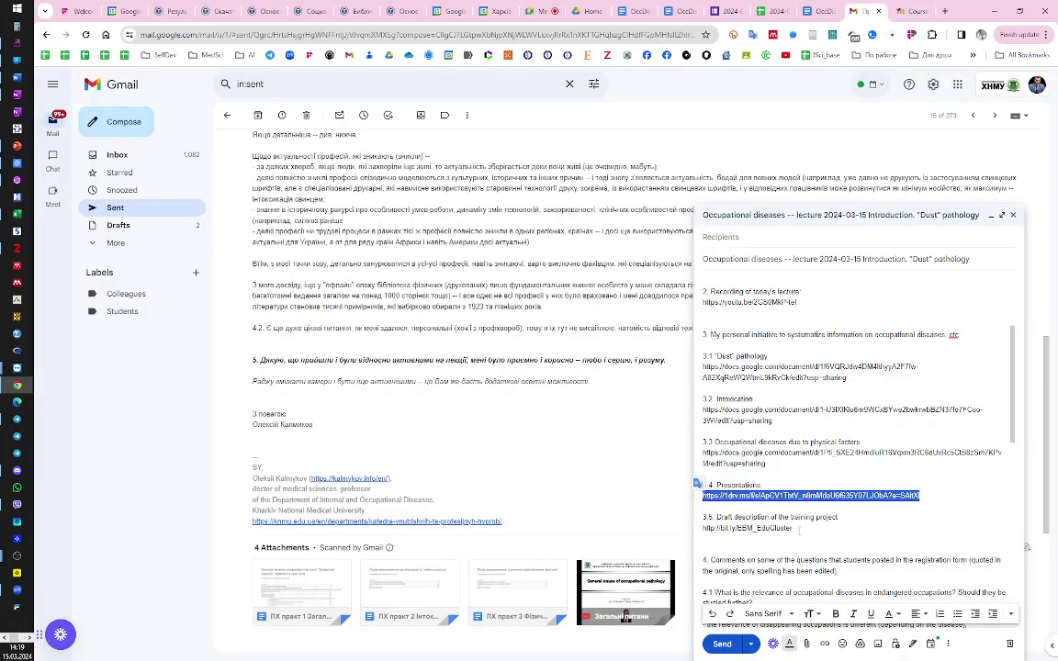
left_click(798, 528)
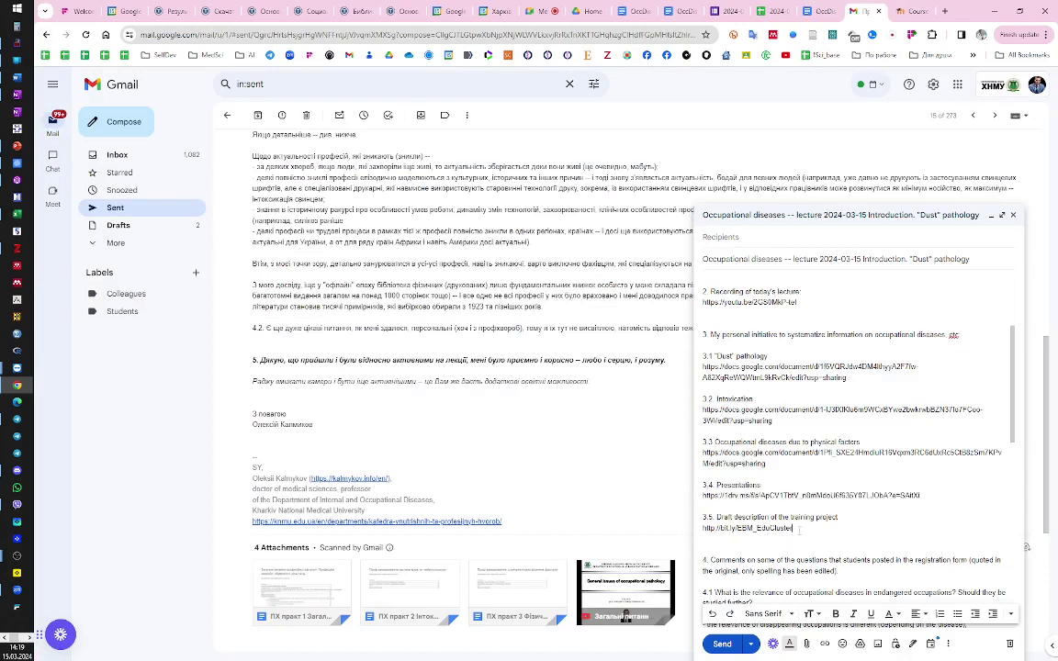
scroll(805, 525, "down", 3)
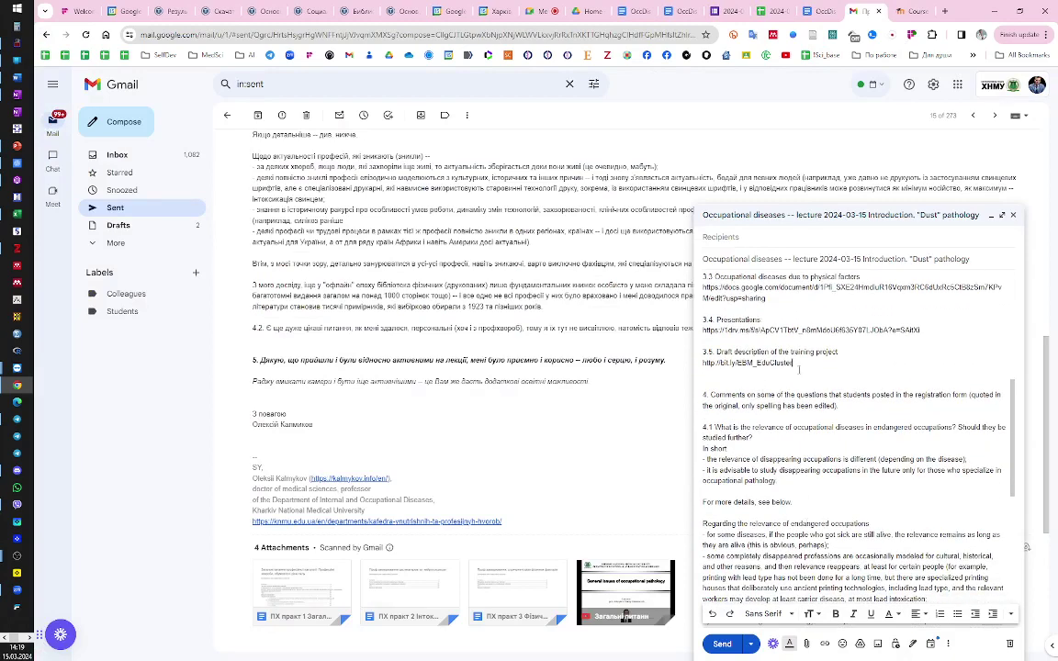
left_click_drag(795, 363, 702, 363)
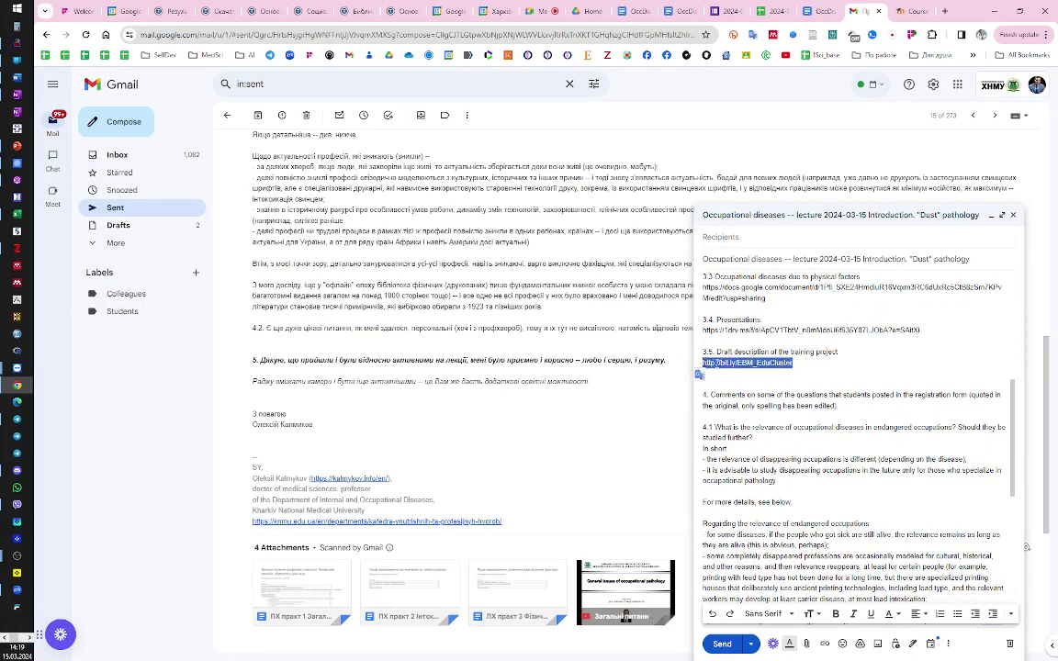
right_click(742, 362)
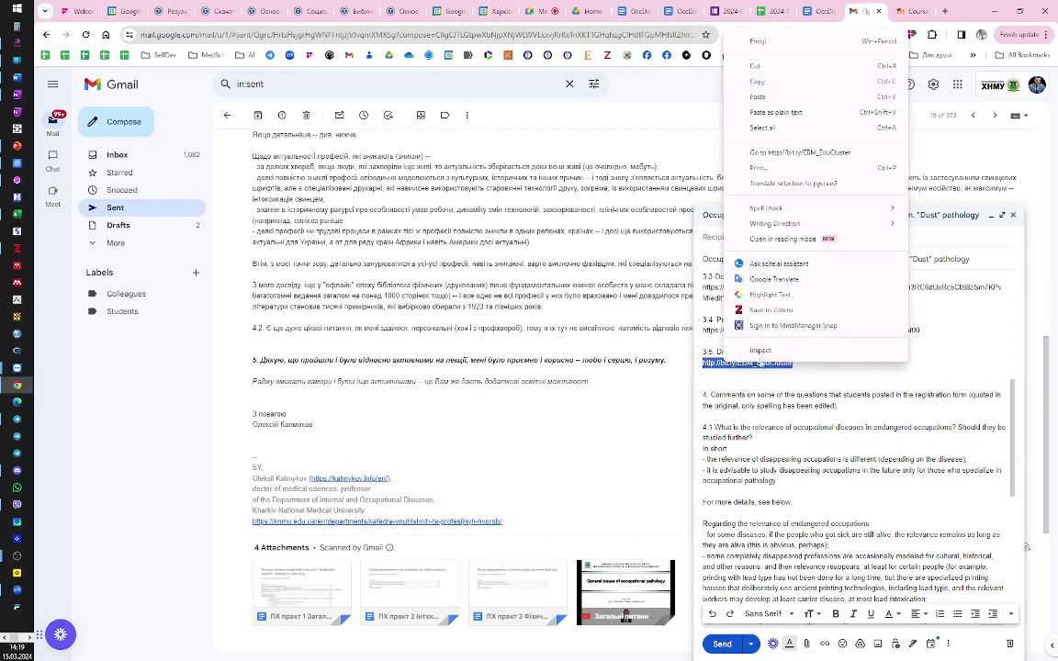
Follow the bit.ly link to the MedEdu document, zoom to 200% and scroll through its pages
left_click(804, 164)
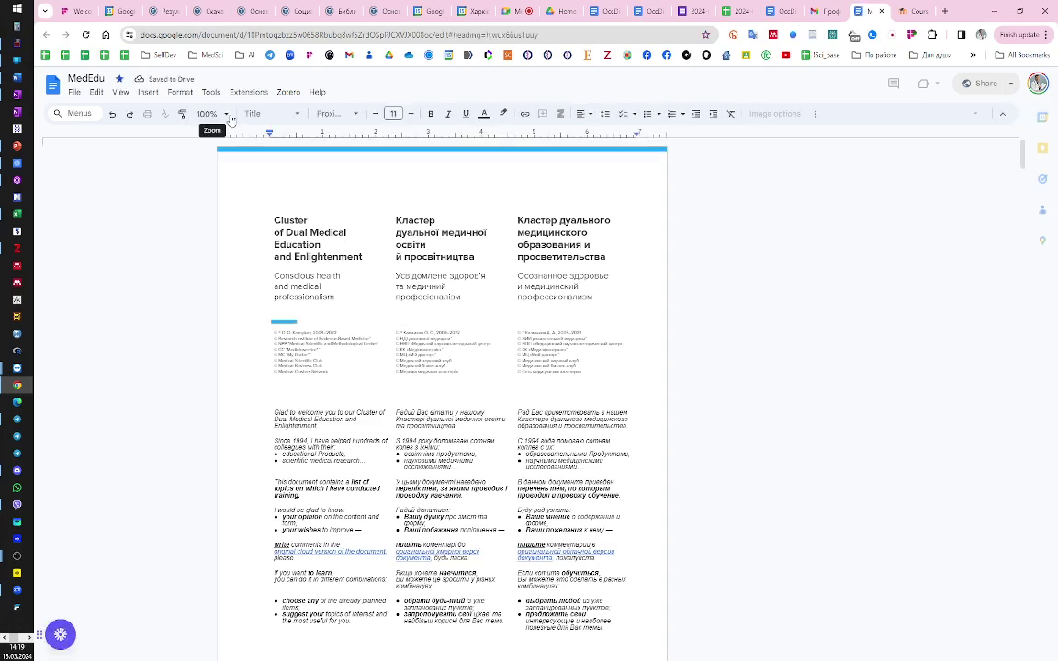
left_click(208, 112)
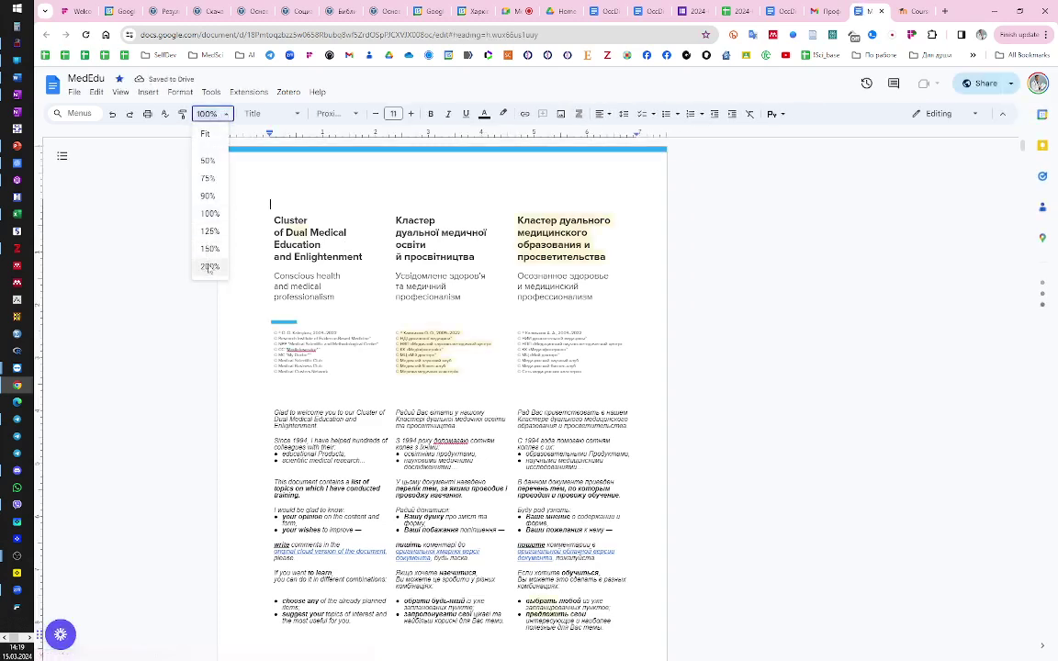
left_click(209, 266)
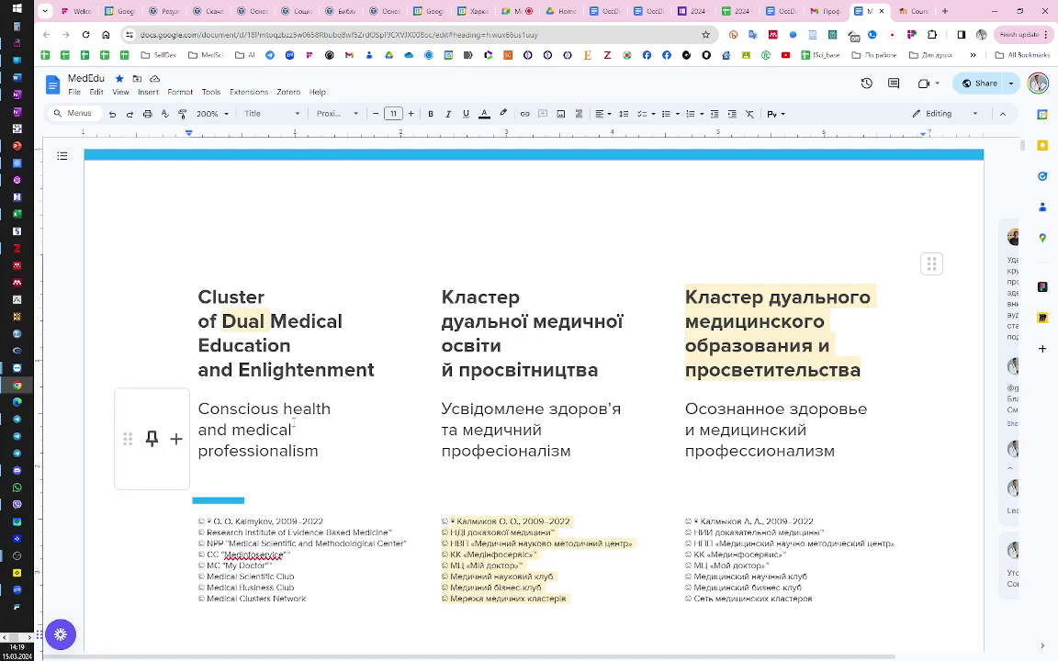
scroll(296, 425, "down", 6)
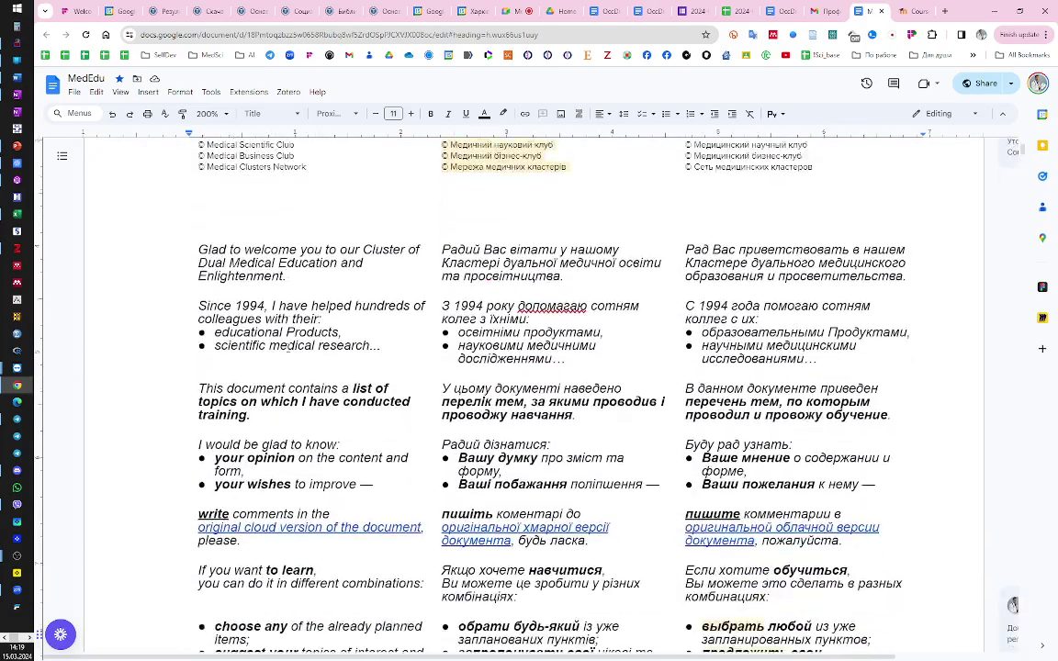
scroll(290, 354, "up", 3)
scroll(290, 355, "up", 1)
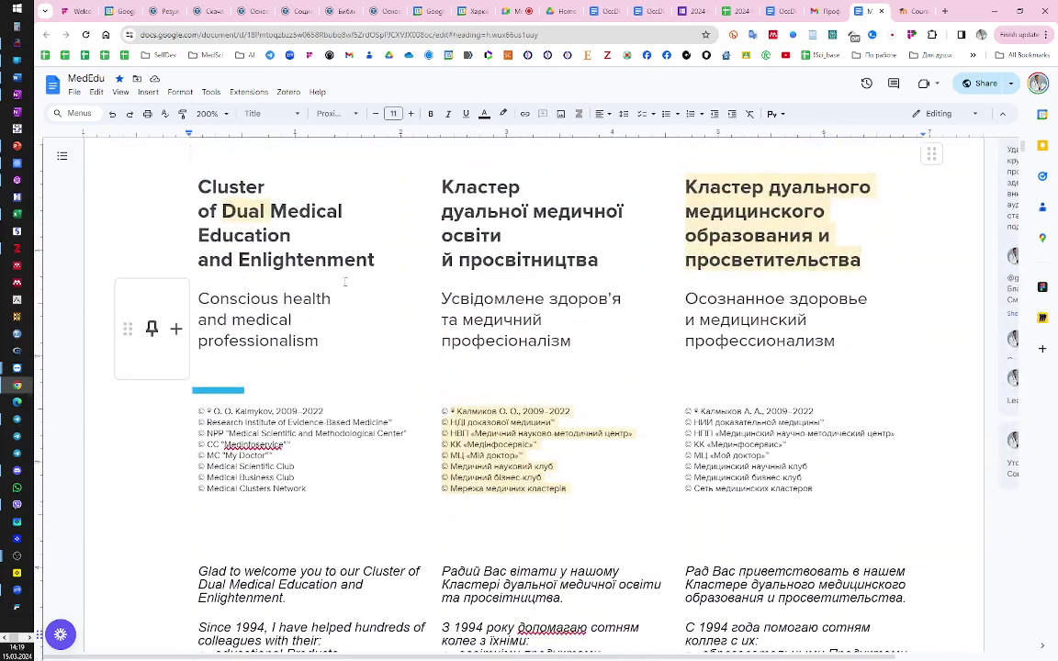
scroll(335, 315, "down", 15)
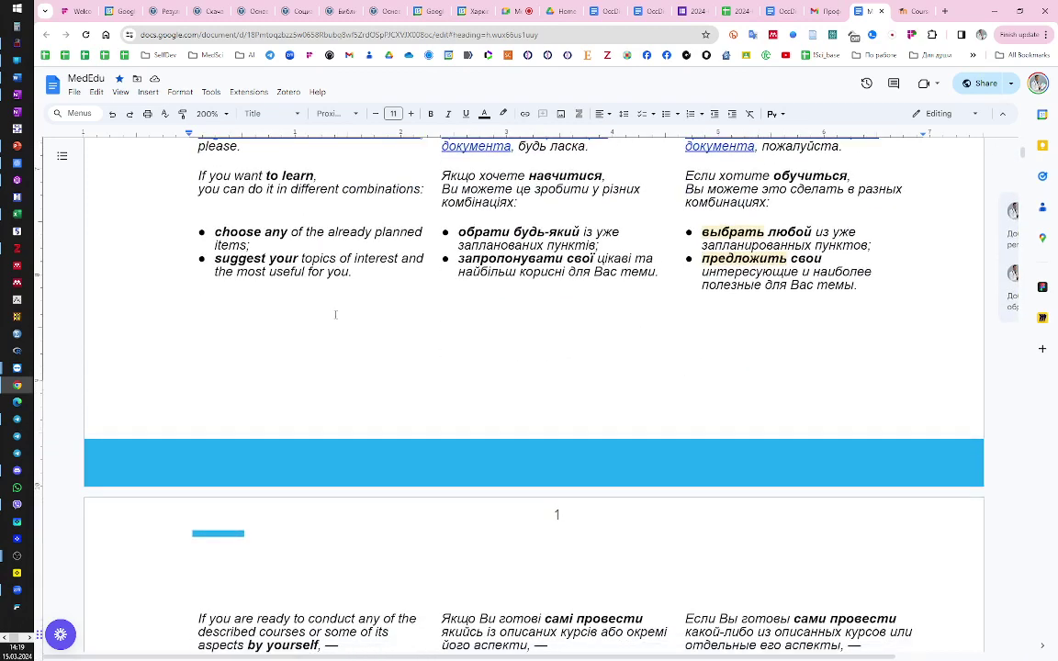
scroll(335, 314, "down", 14)
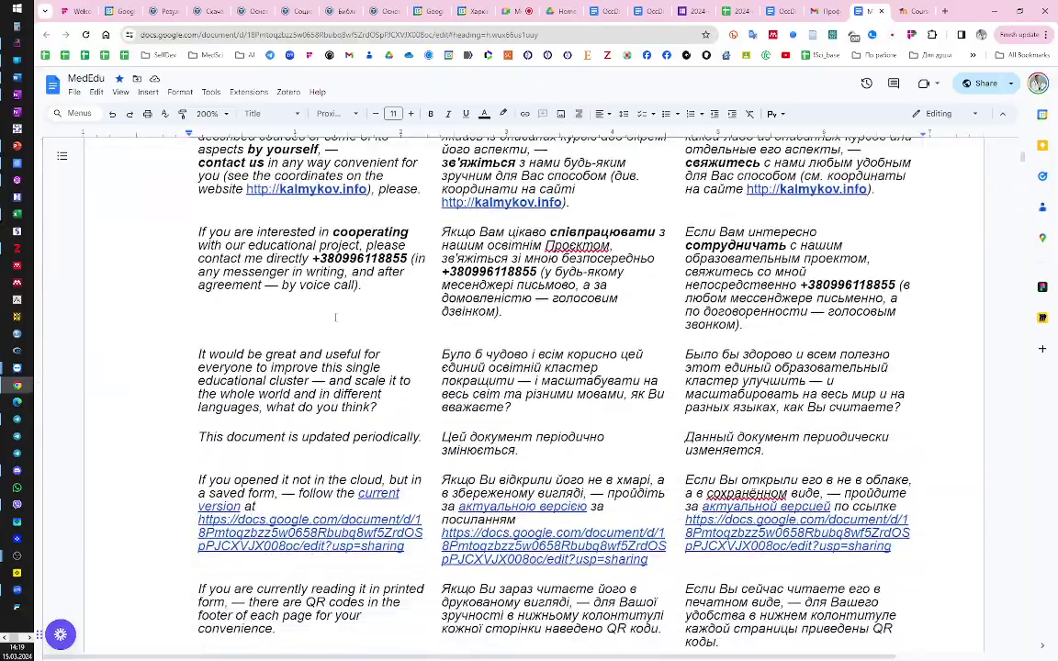
scroll(335, 315, "down", 3)
scroll(335, 315, "up", 9)
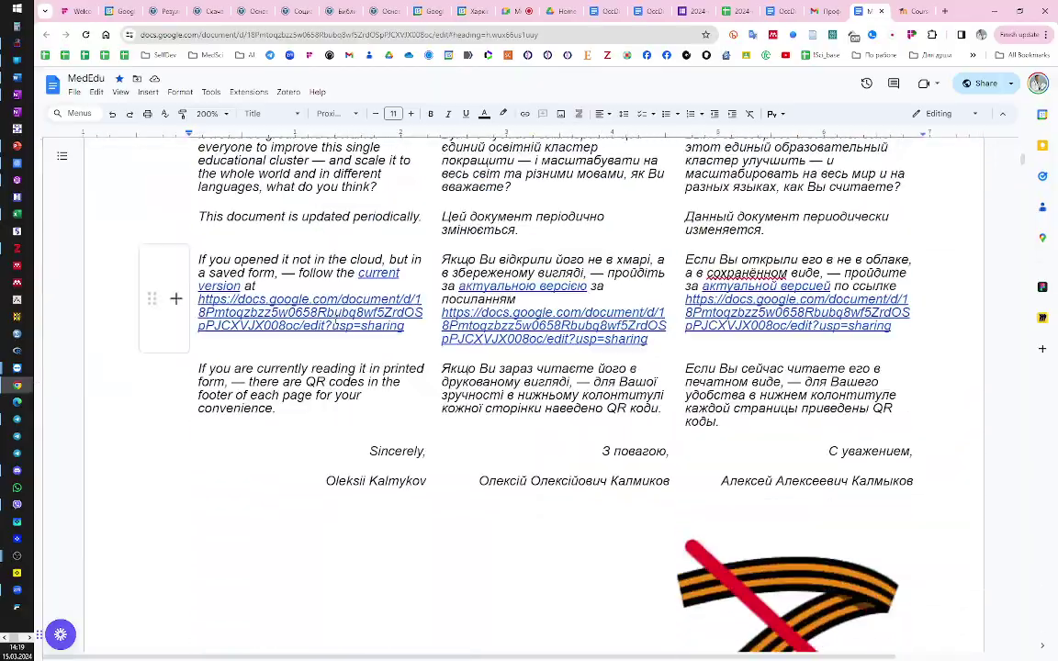
scroll(335, 320, "up", 20)
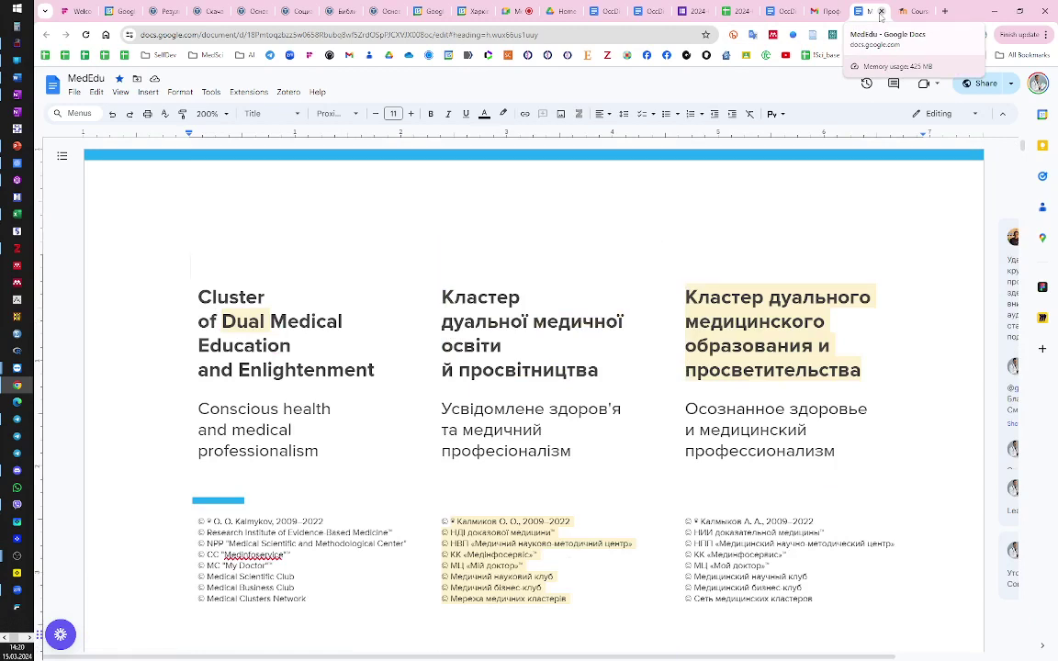
Close the MedEdu tab, review the draft down to the signature, then switch to the responses sheet
left_click(880, 12)
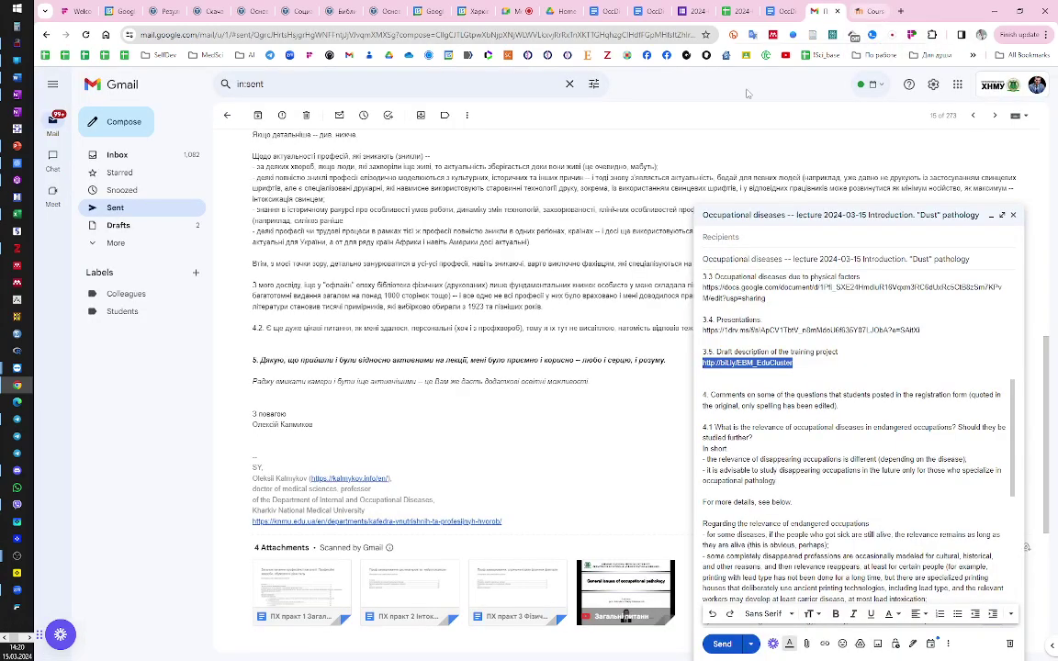
scroll(774, 471, "down", 2)
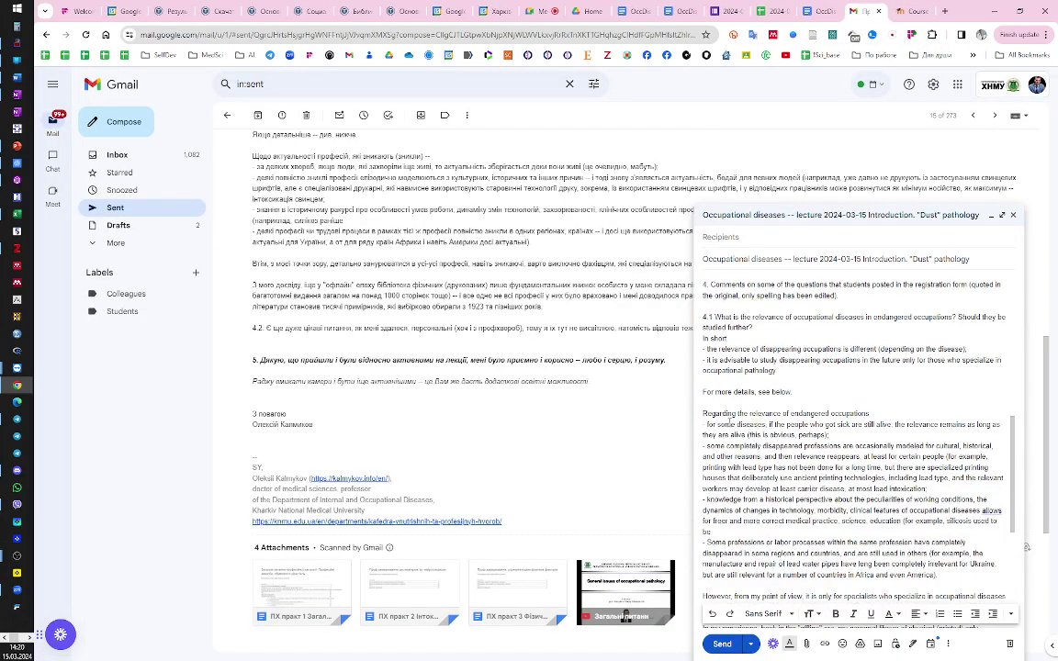
scroll(853, 431, "down", 1)
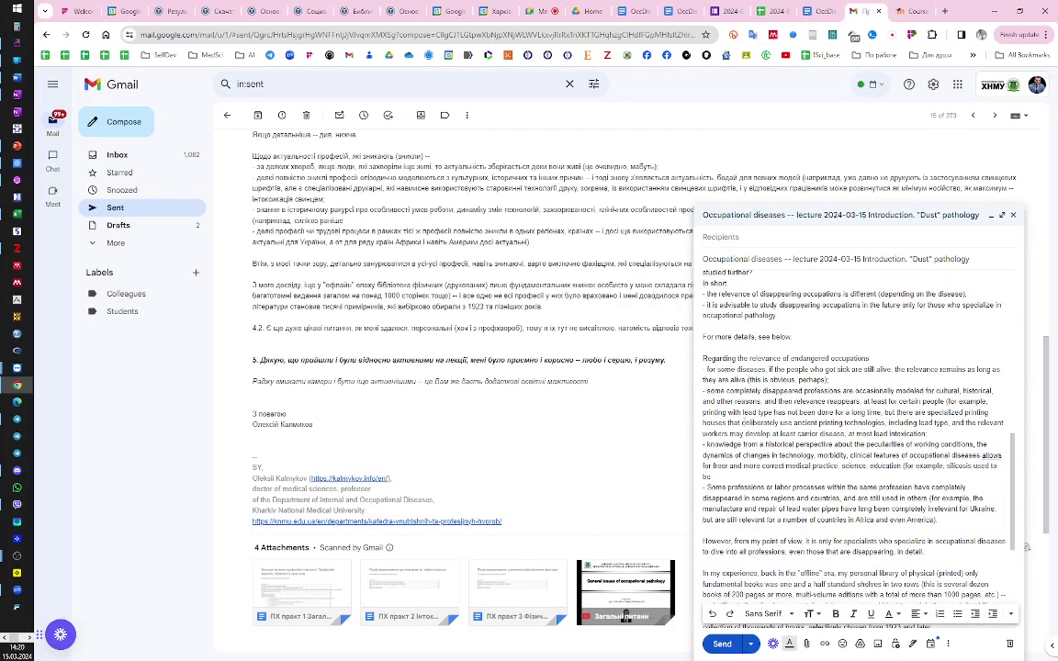
scroll(745, 422, "down", 2)
scroll(745, 422, "down", 2)
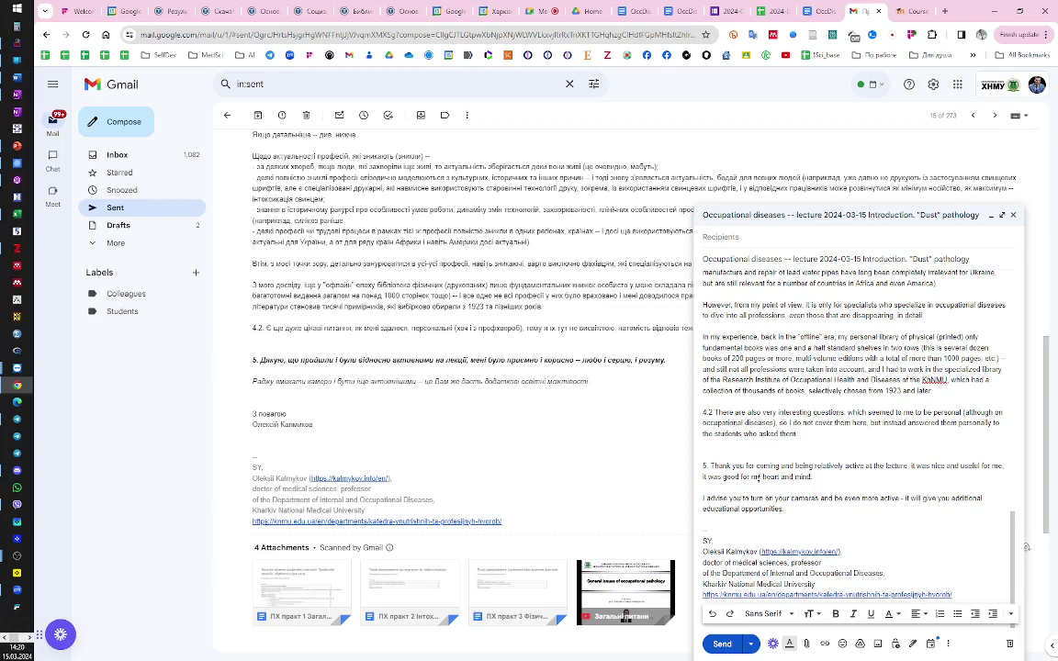
scroll(777, 497, "up", 4)
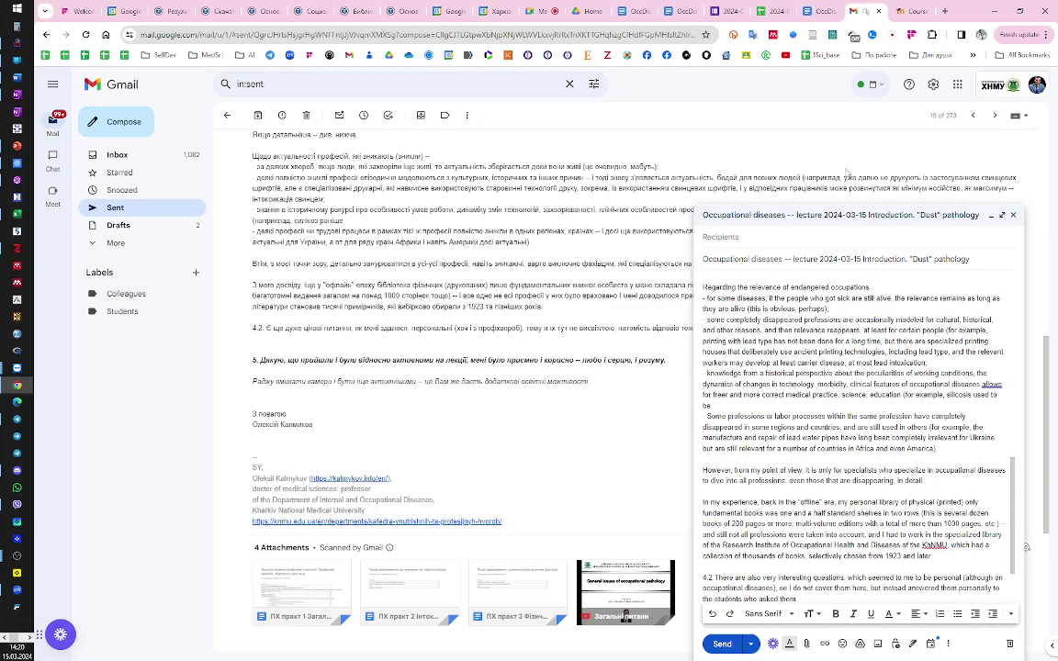
left_click(769, 11)
left_click(191, 269)
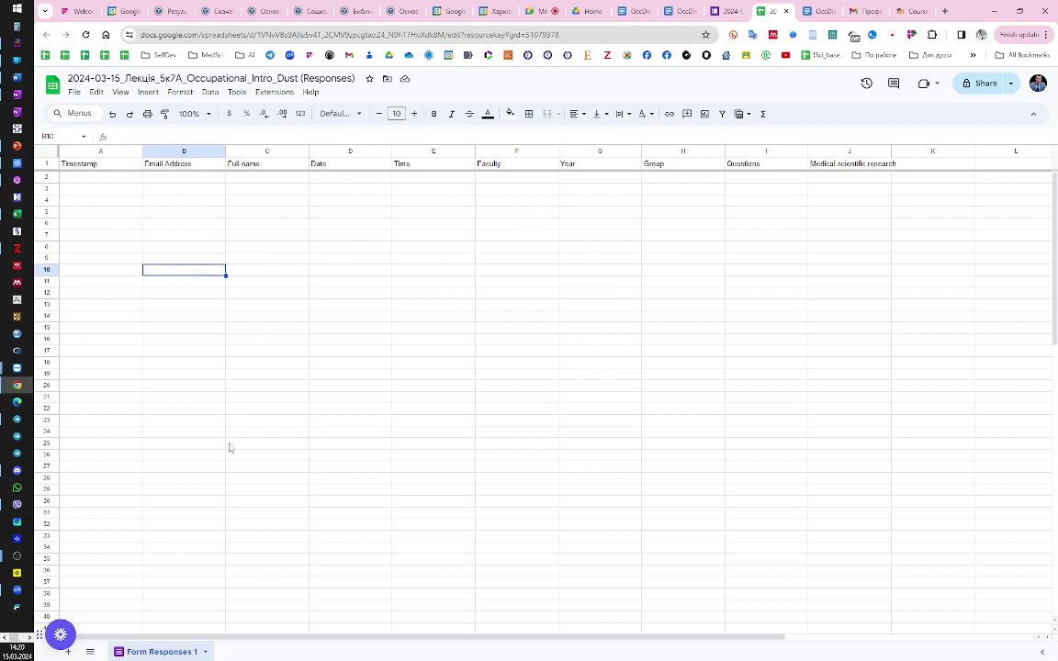
Jump to cell A2 of the empty responses sheet, then bring the Dust pathology presentation forward
key("ctrl+Home")
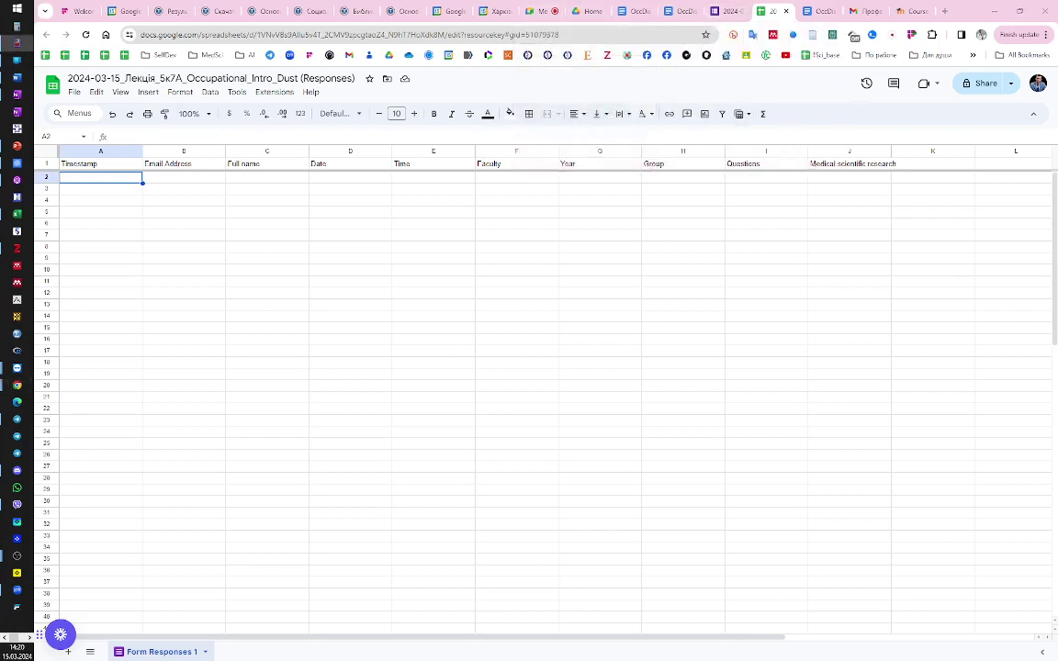
left_click(16, 40)
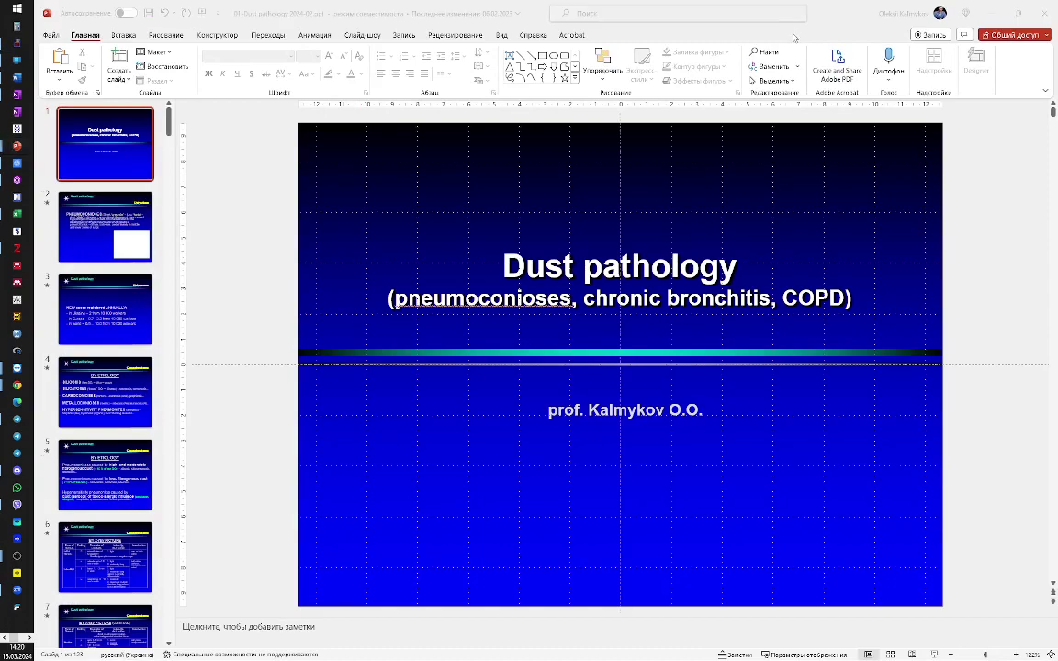
key("alt+Tab")
left_click(540, 11)
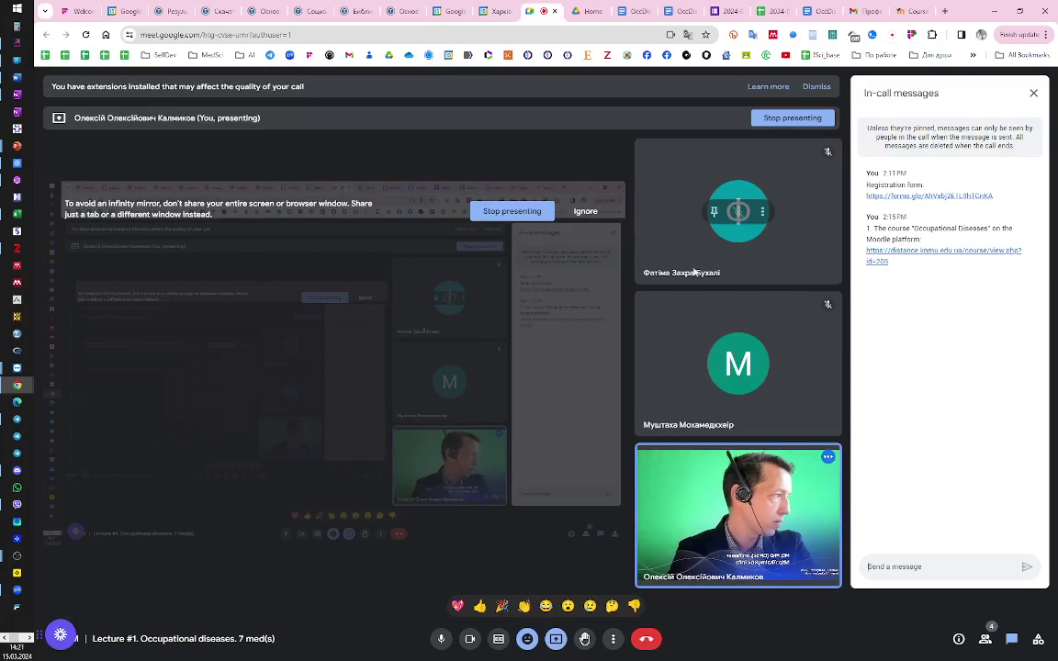
key("alt+Tab")
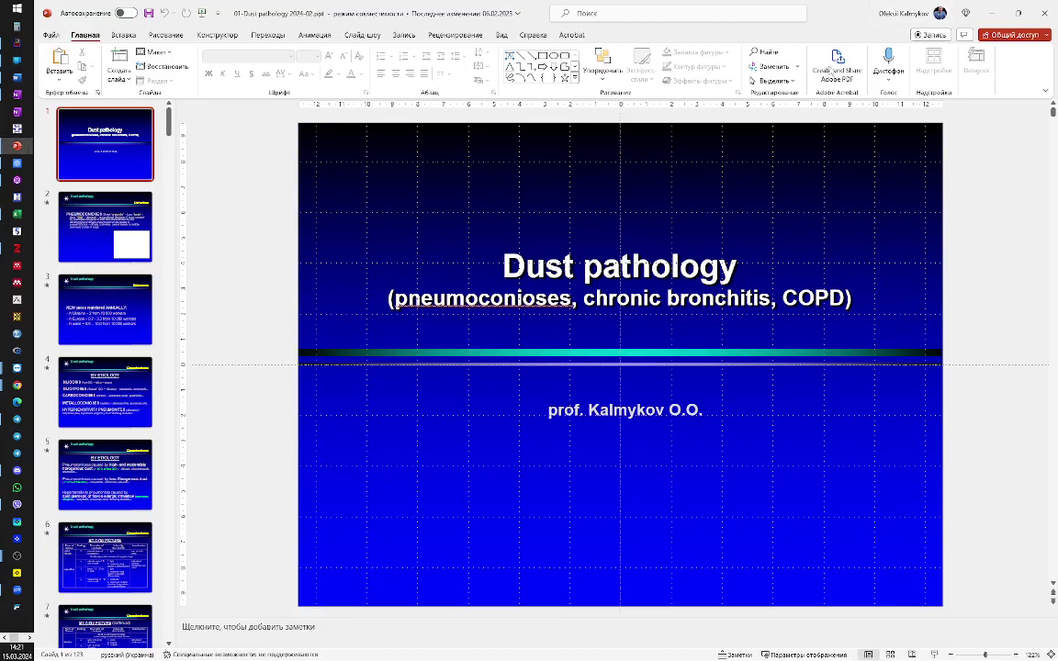